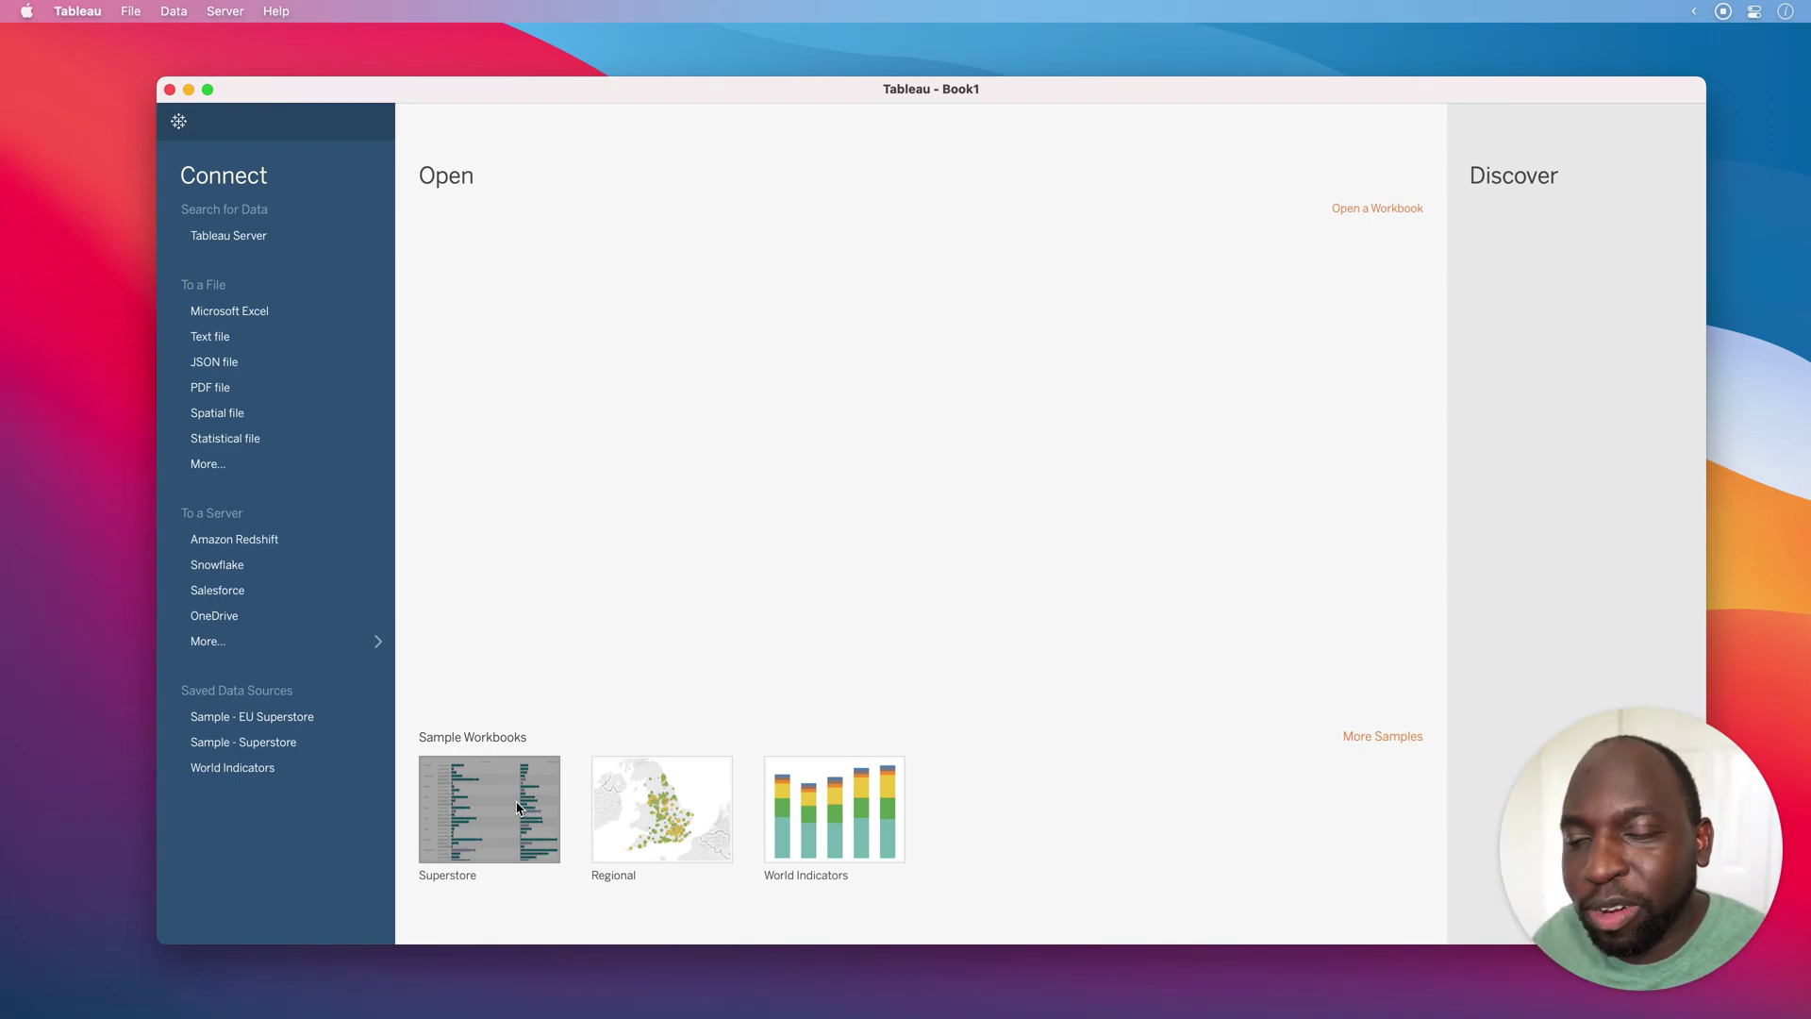
# Step: Open the Superstore sample workbook and show its Customers dashboard
pyautogui.click(517, 807)
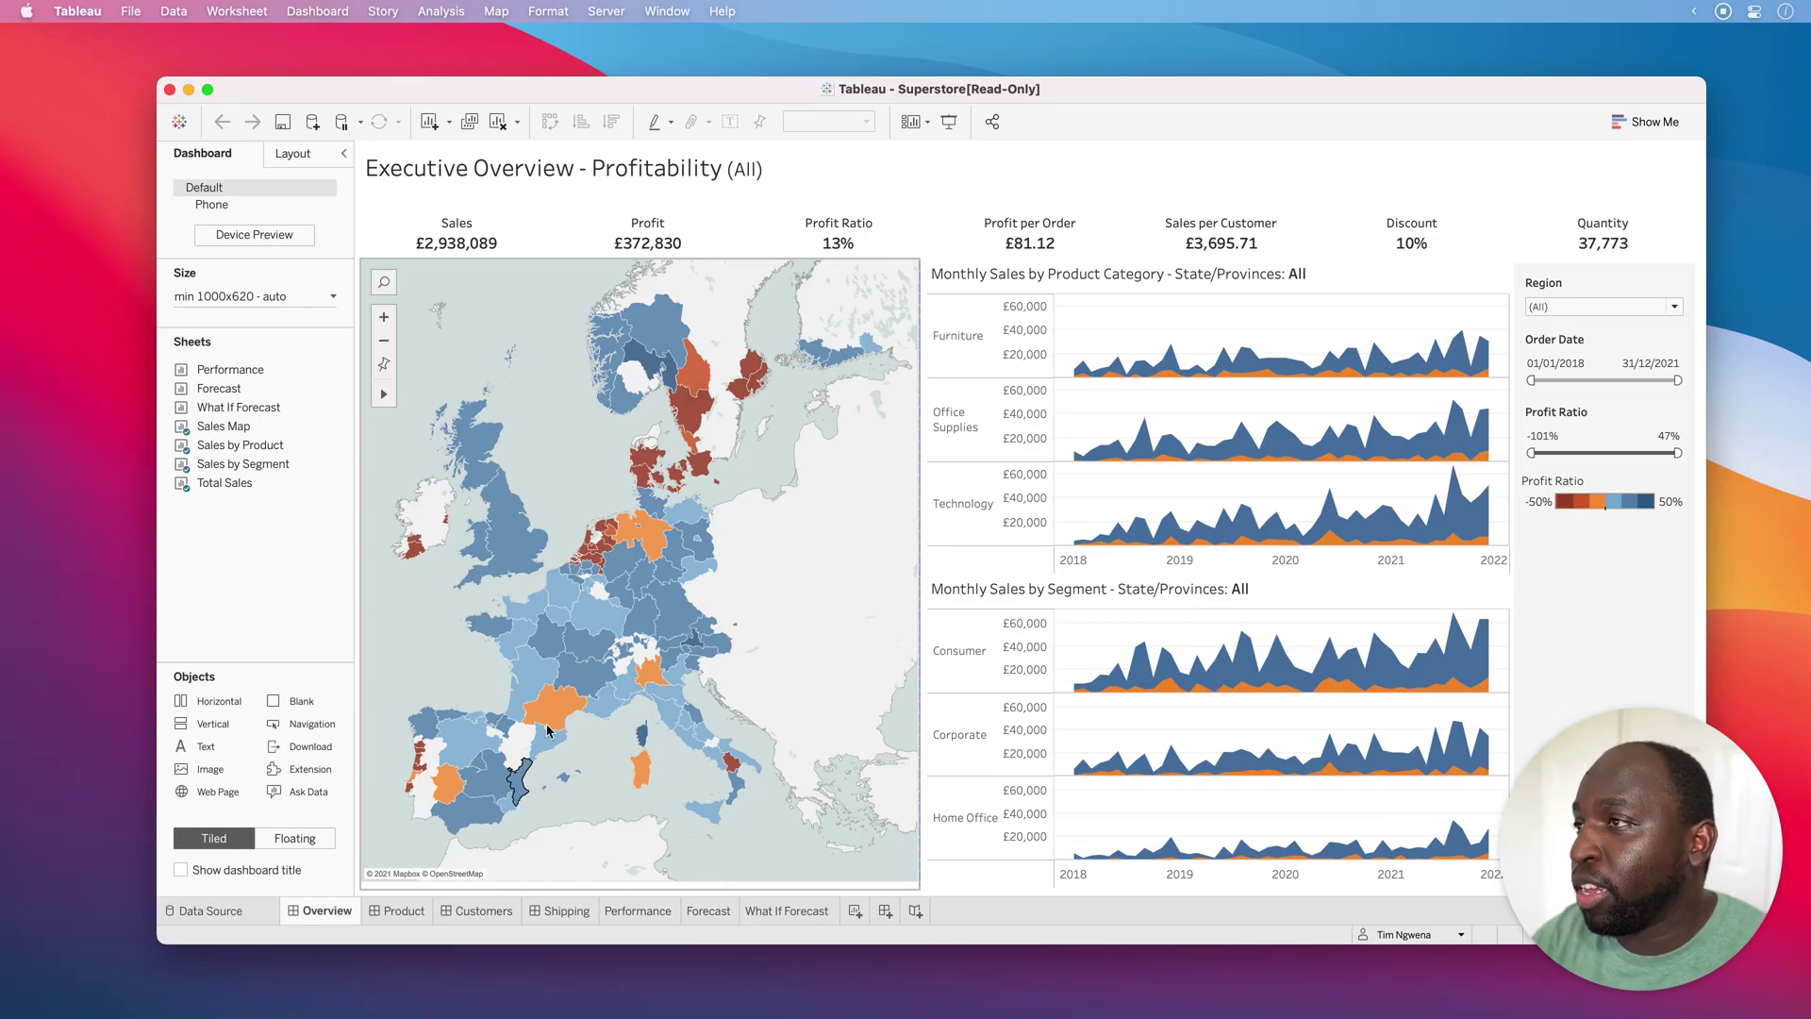
pyautogui.moveTo(632, 93); pyautogui.dragTo(563, 60)
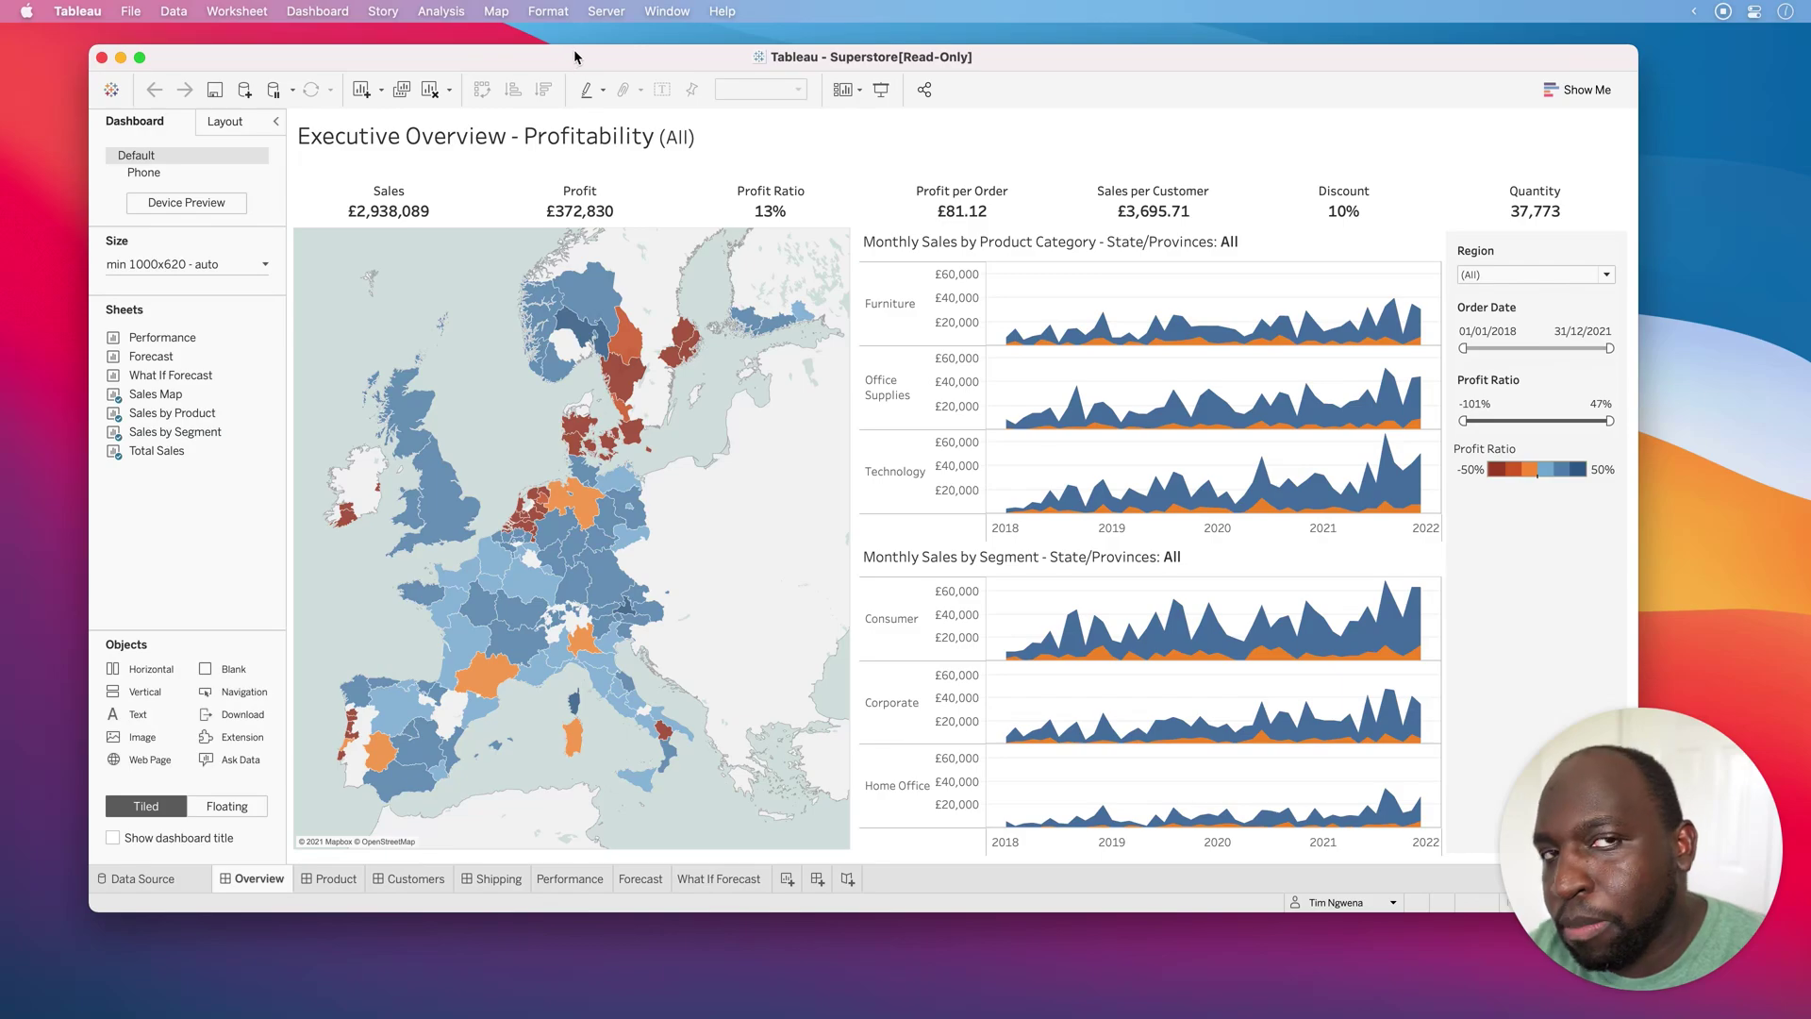
pyautogui.click(411, 878)
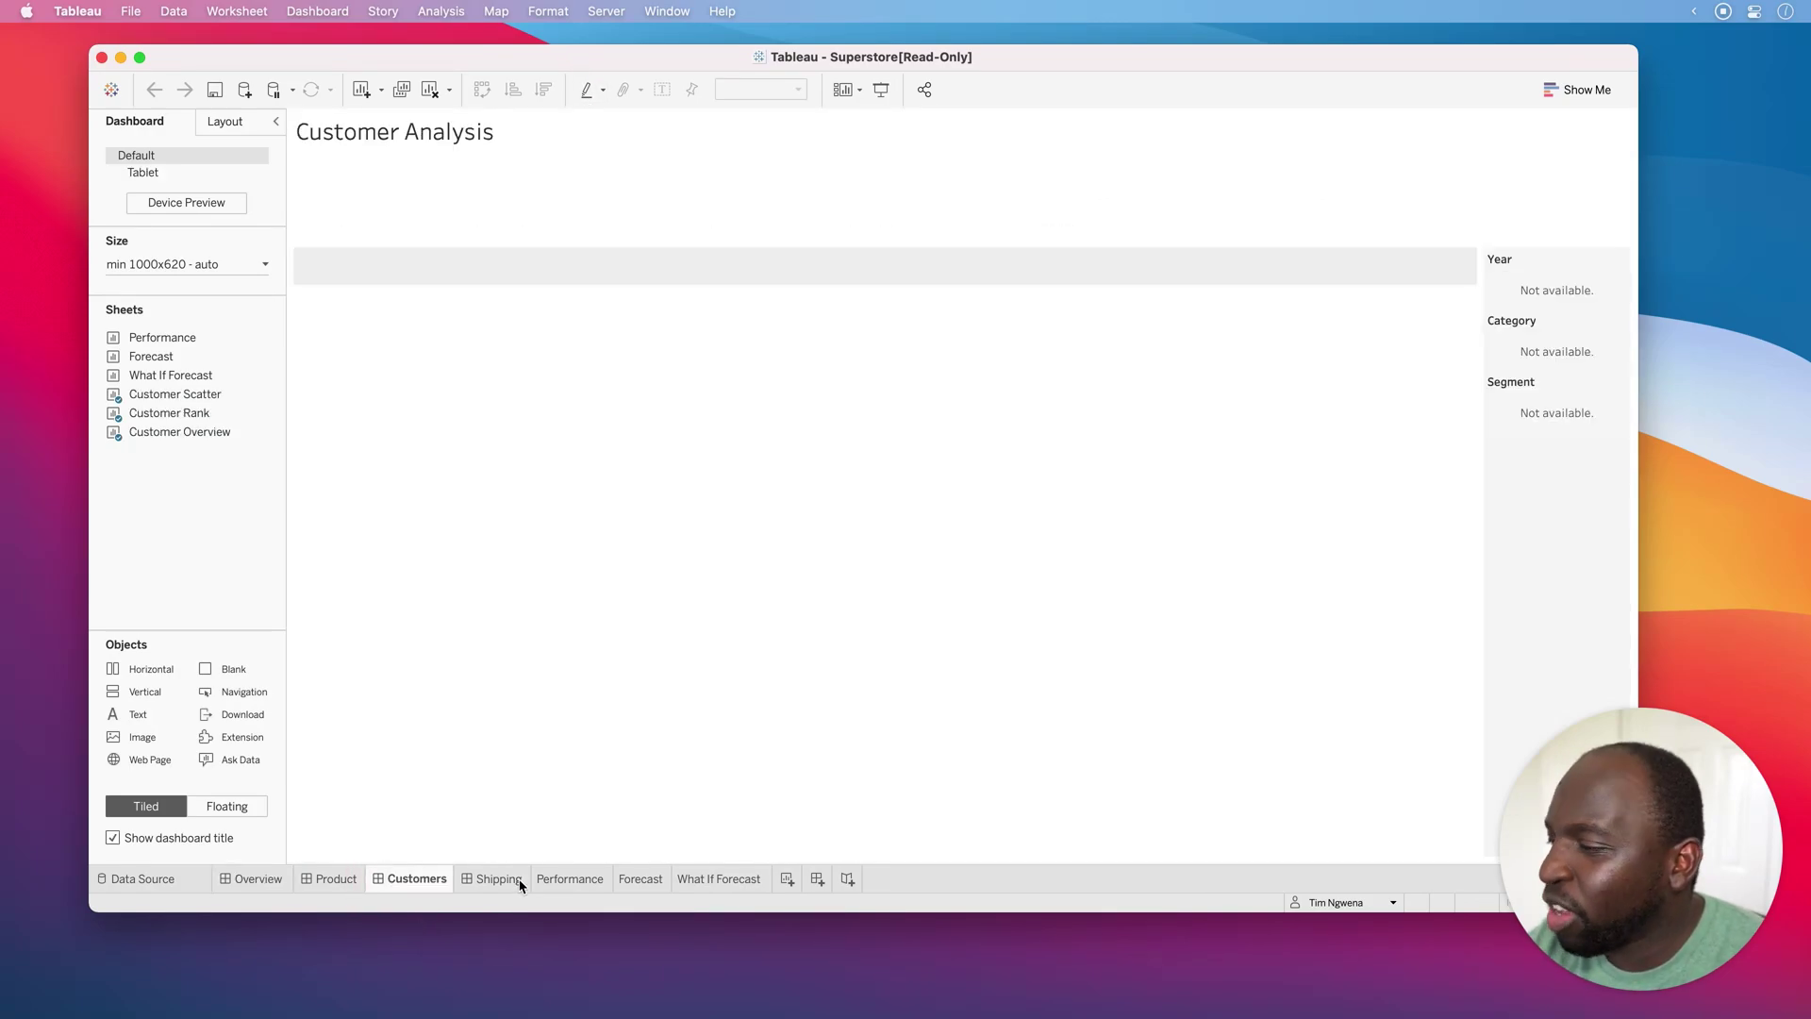
pyautogui.moveTo(1047, 56); pyautogui.dragTo(1026, 43)
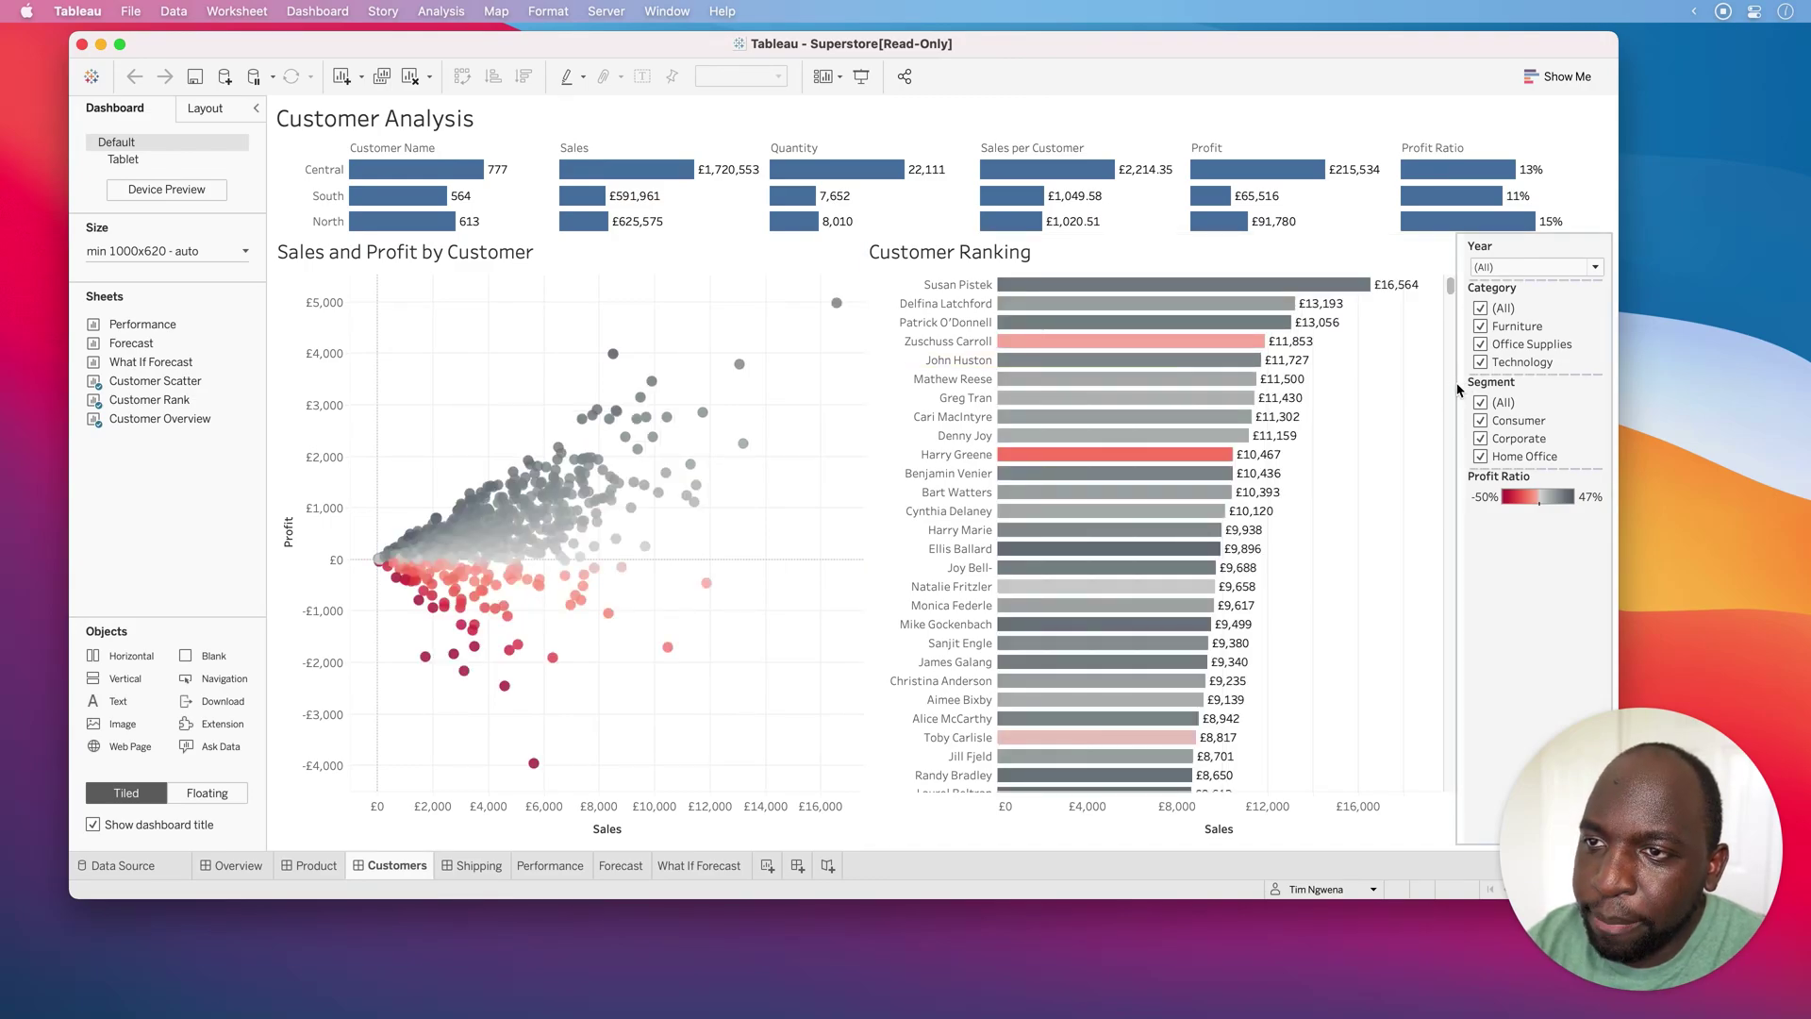
# Step: Widen the filter column of the Customer Analysis dashboard and narrow the workbook window
pyautogui.moveTo(1459, 388); pyautogui.dragTo(1350, 387)
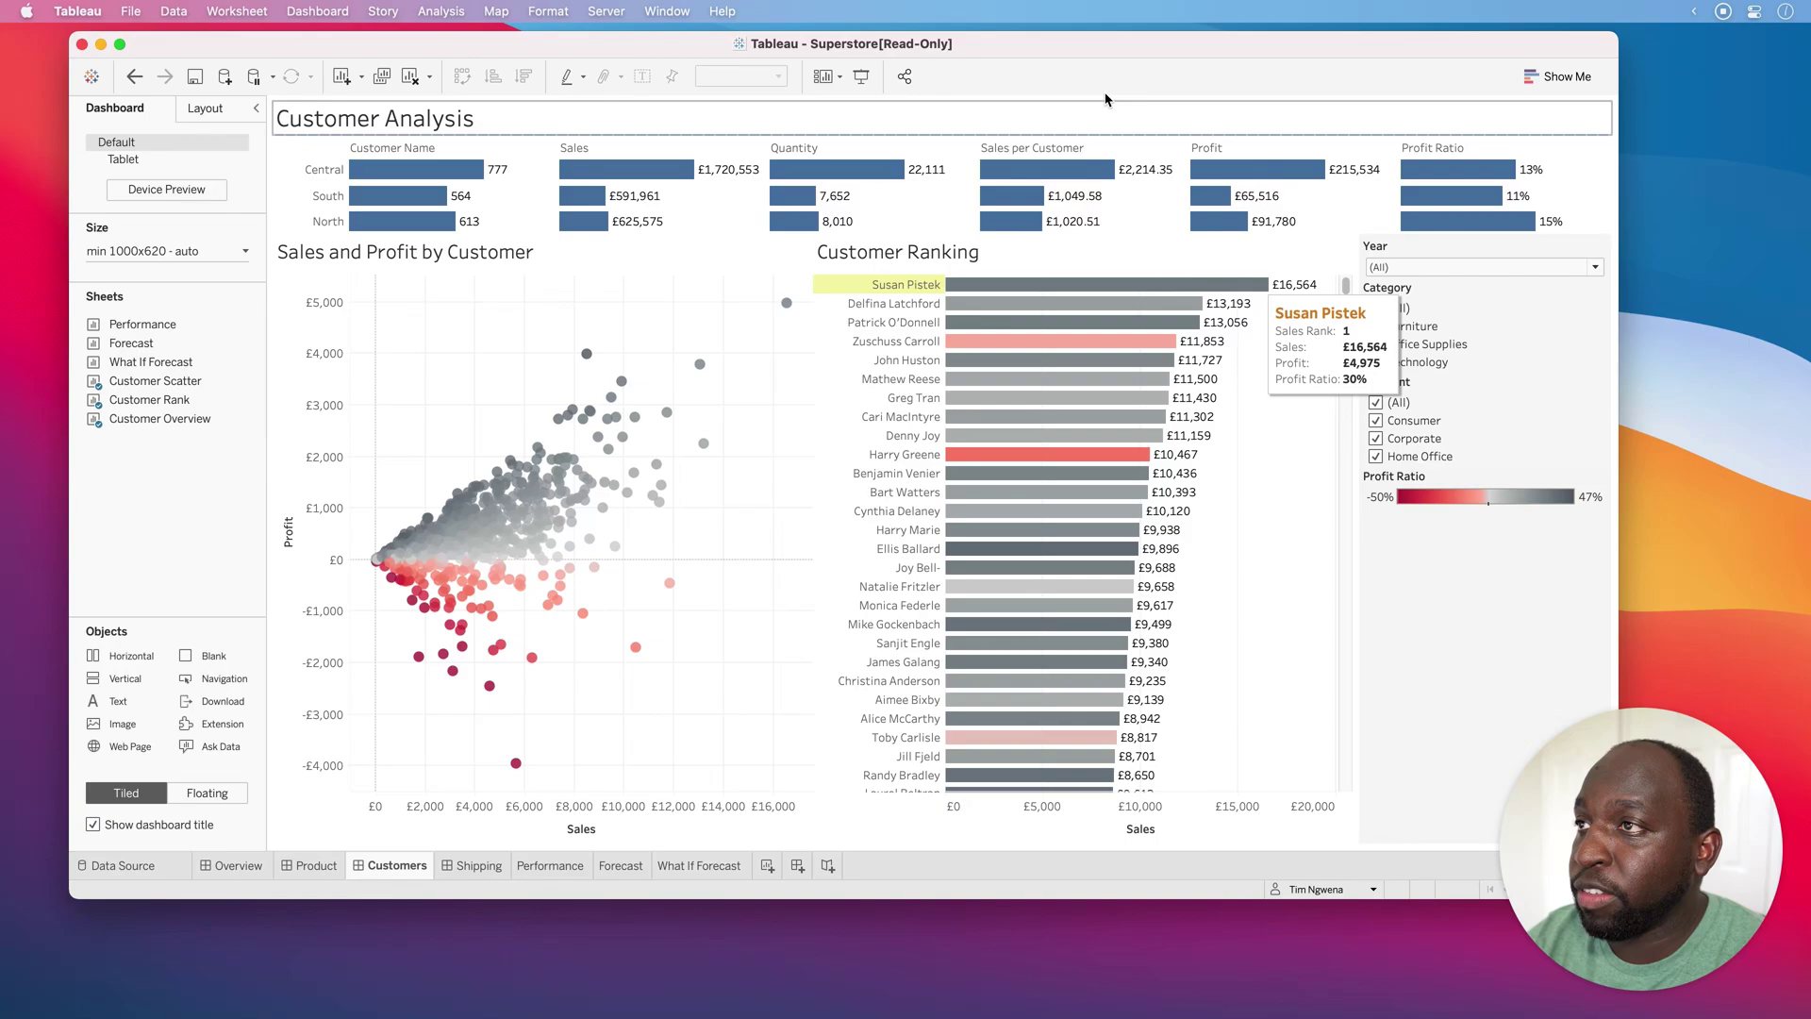
pyautogui.moveTo(1100, 52); pyautogui.dragTo(1049, 54)
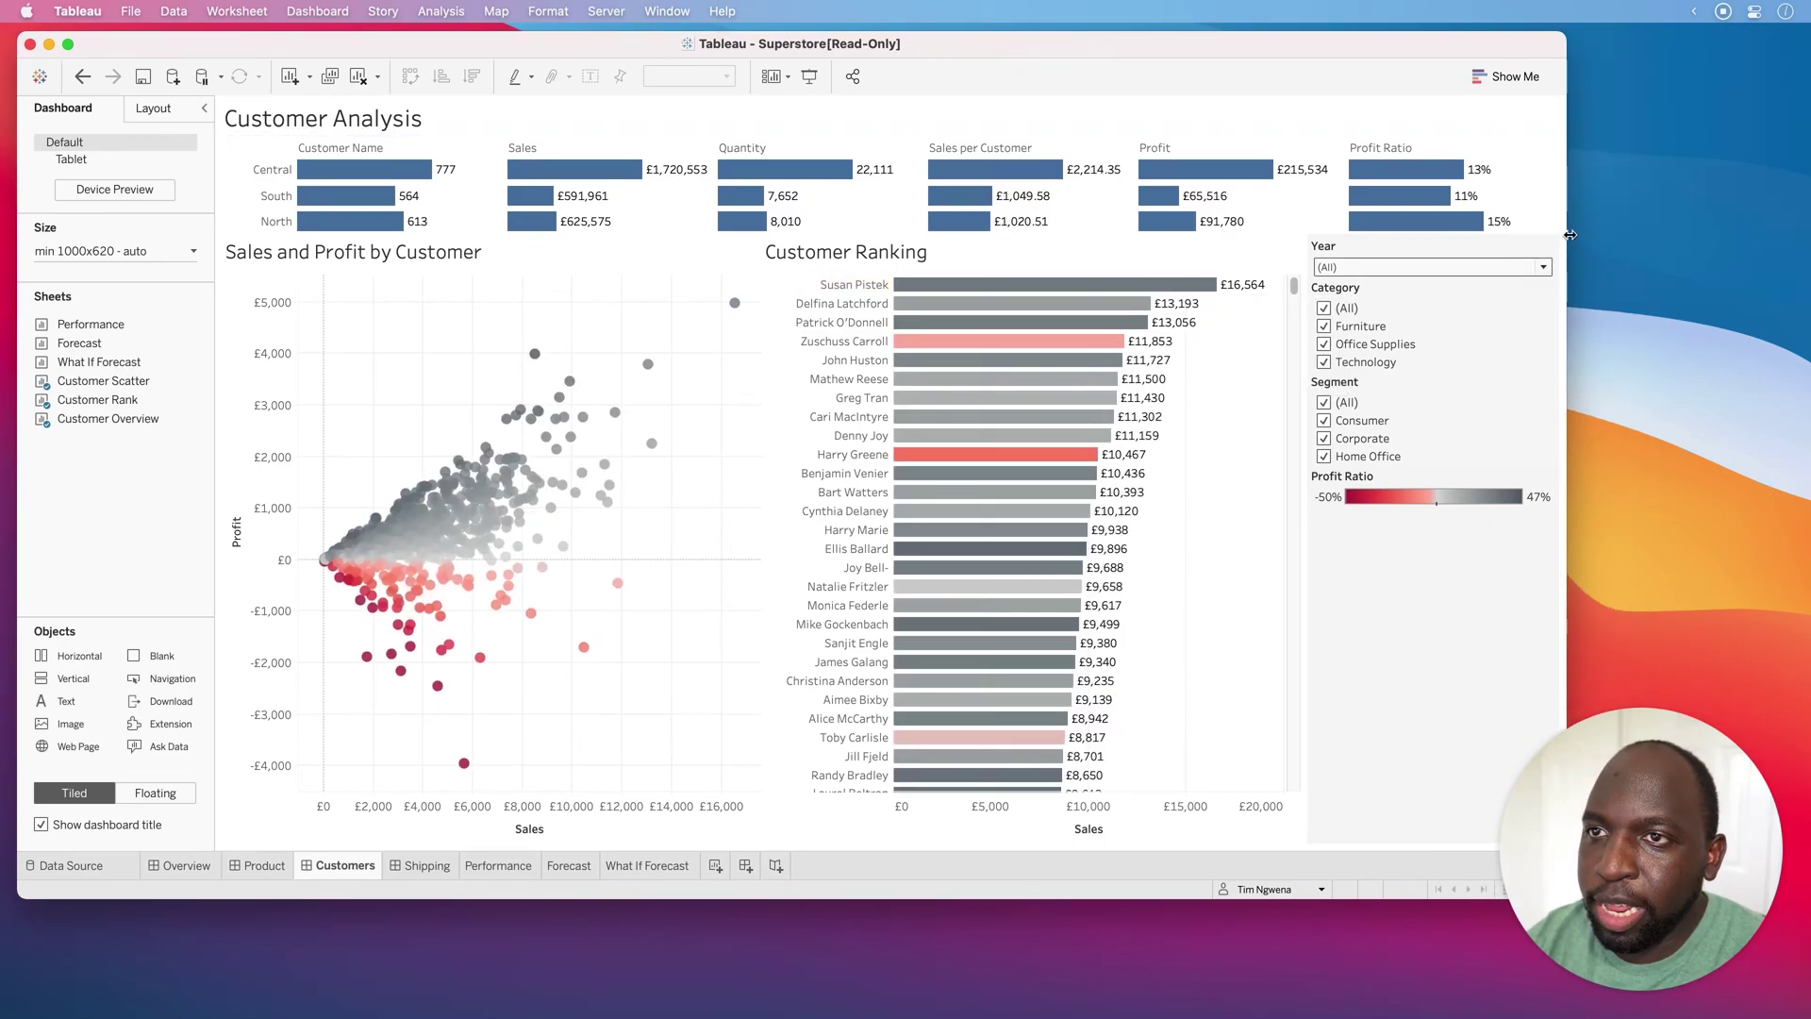
pyautogui.moveTo(1564, 240); pyautogui.dragTo(1486, 242)
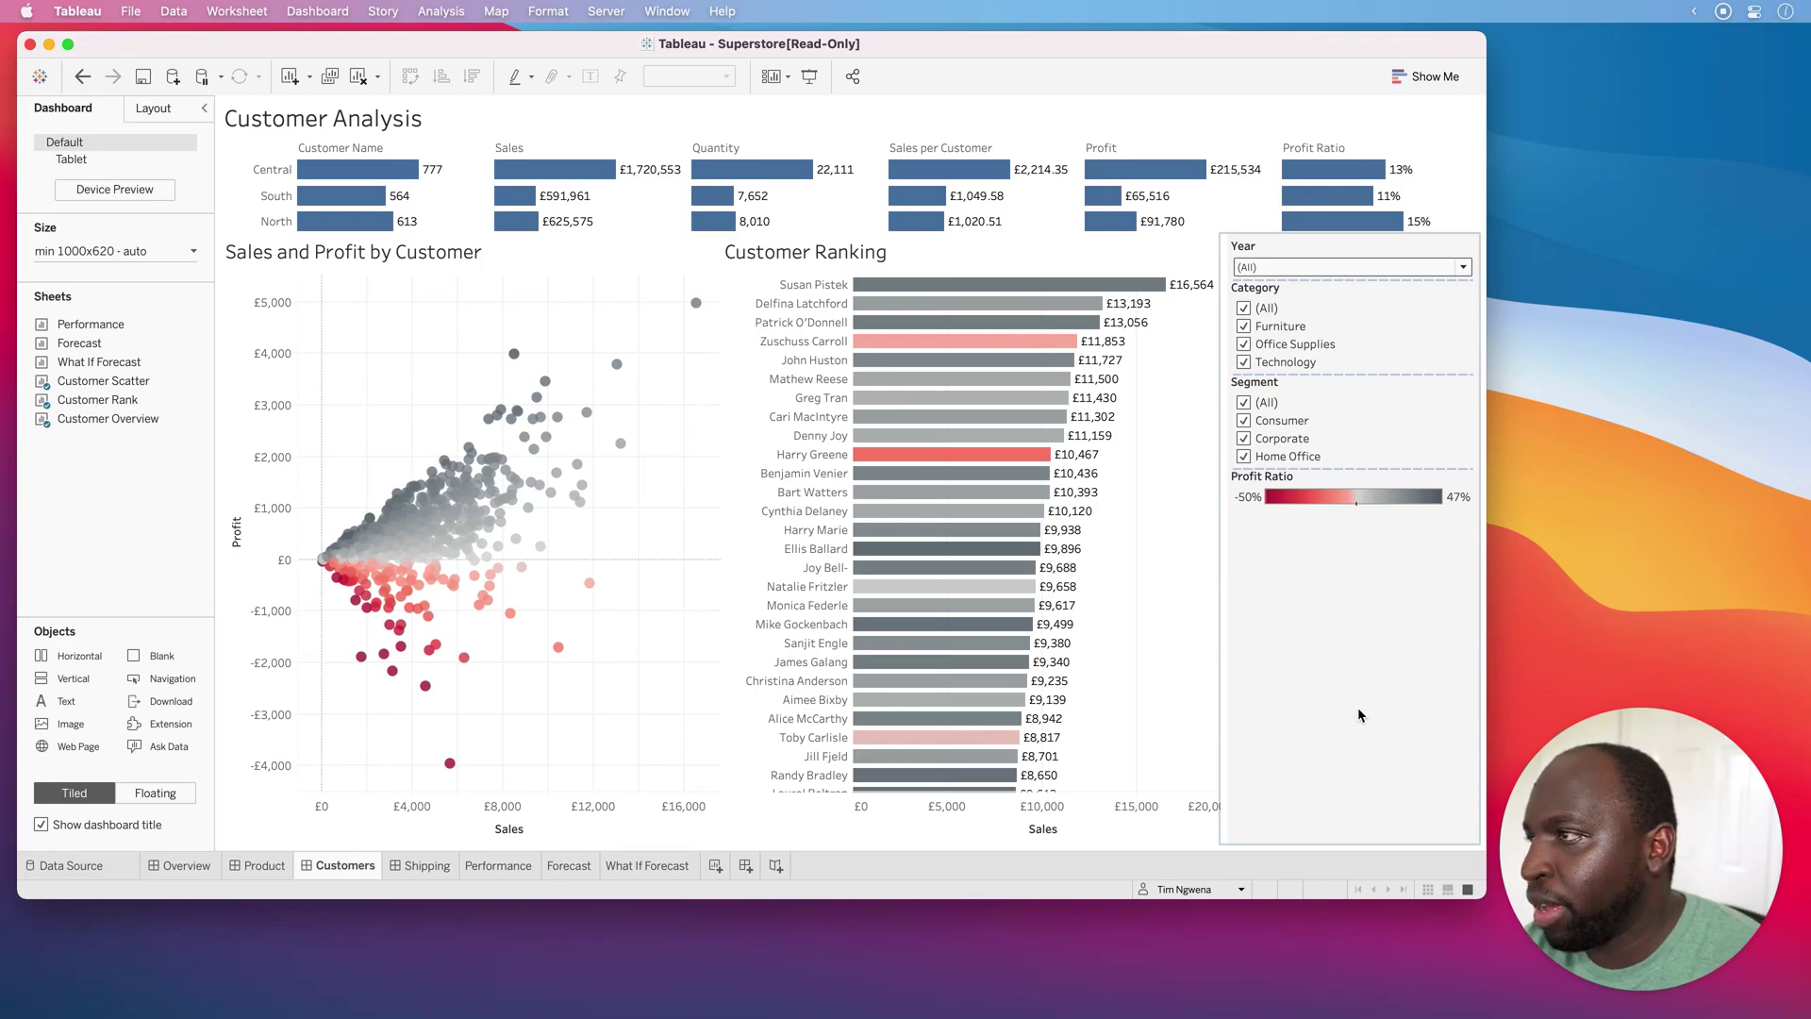
pyautogui.hotkey('ctrl', 'shift', 'a')
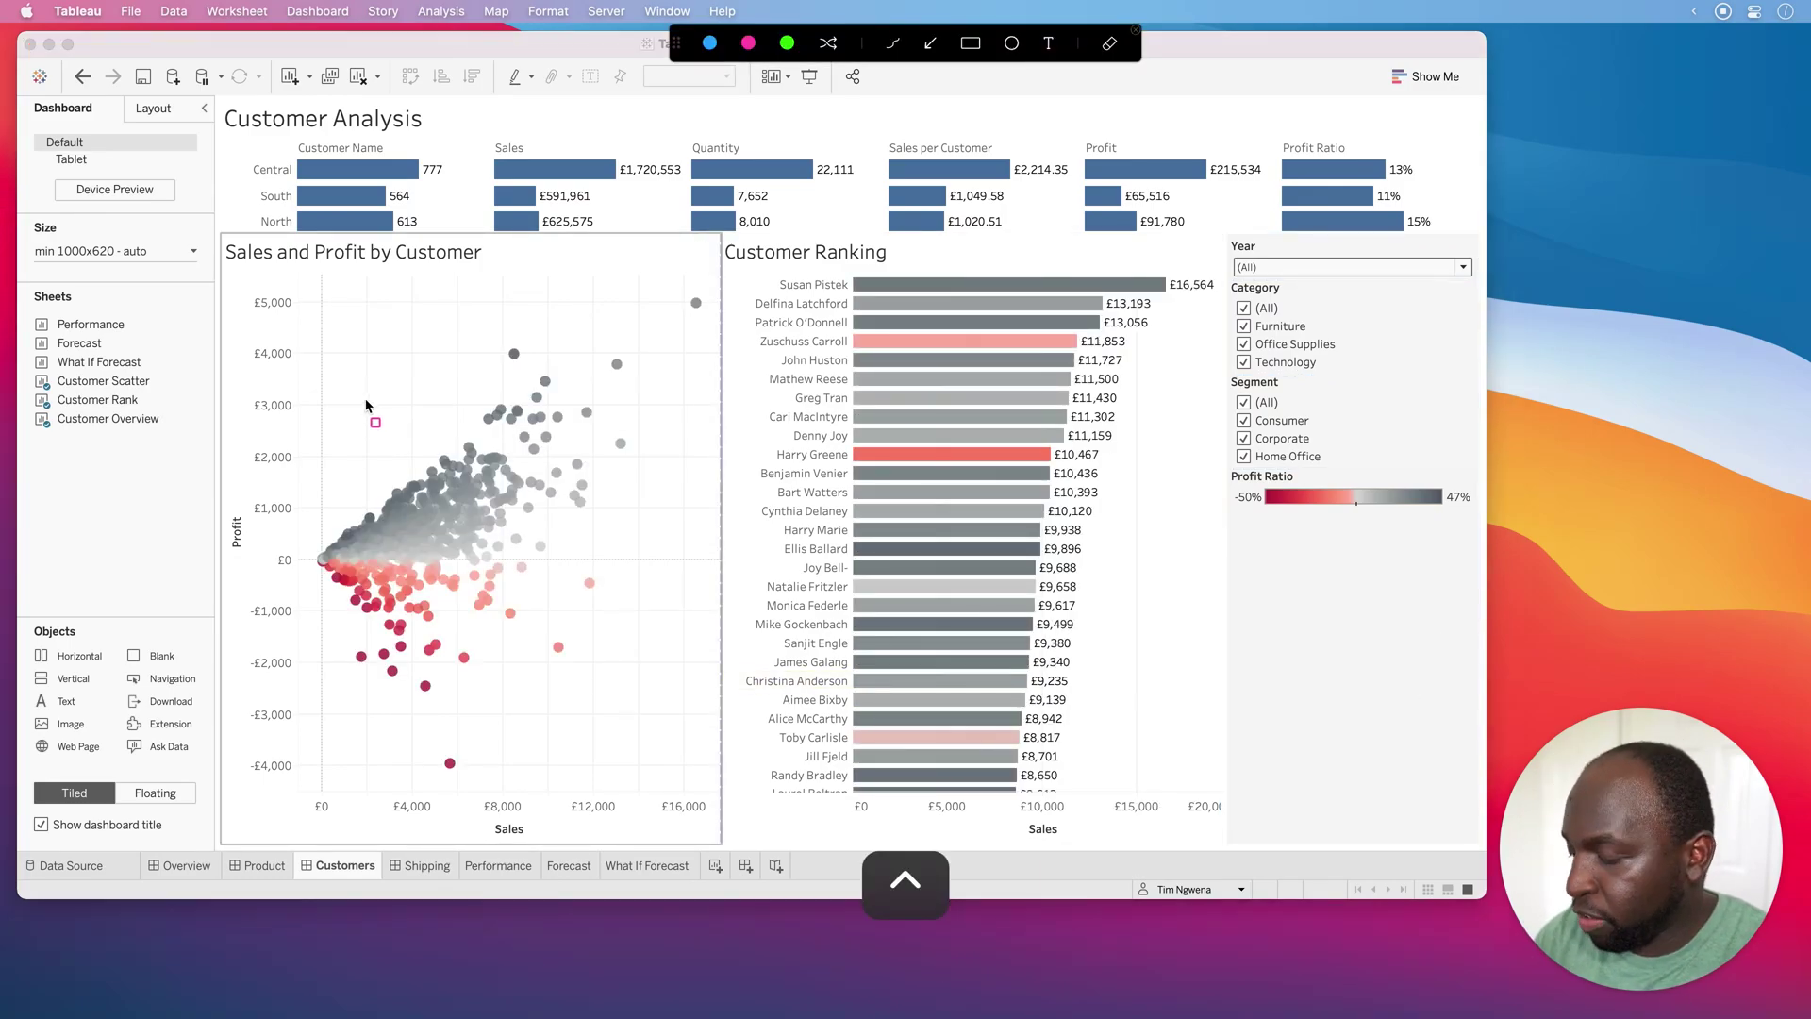
pyautogui.click(927, 47)
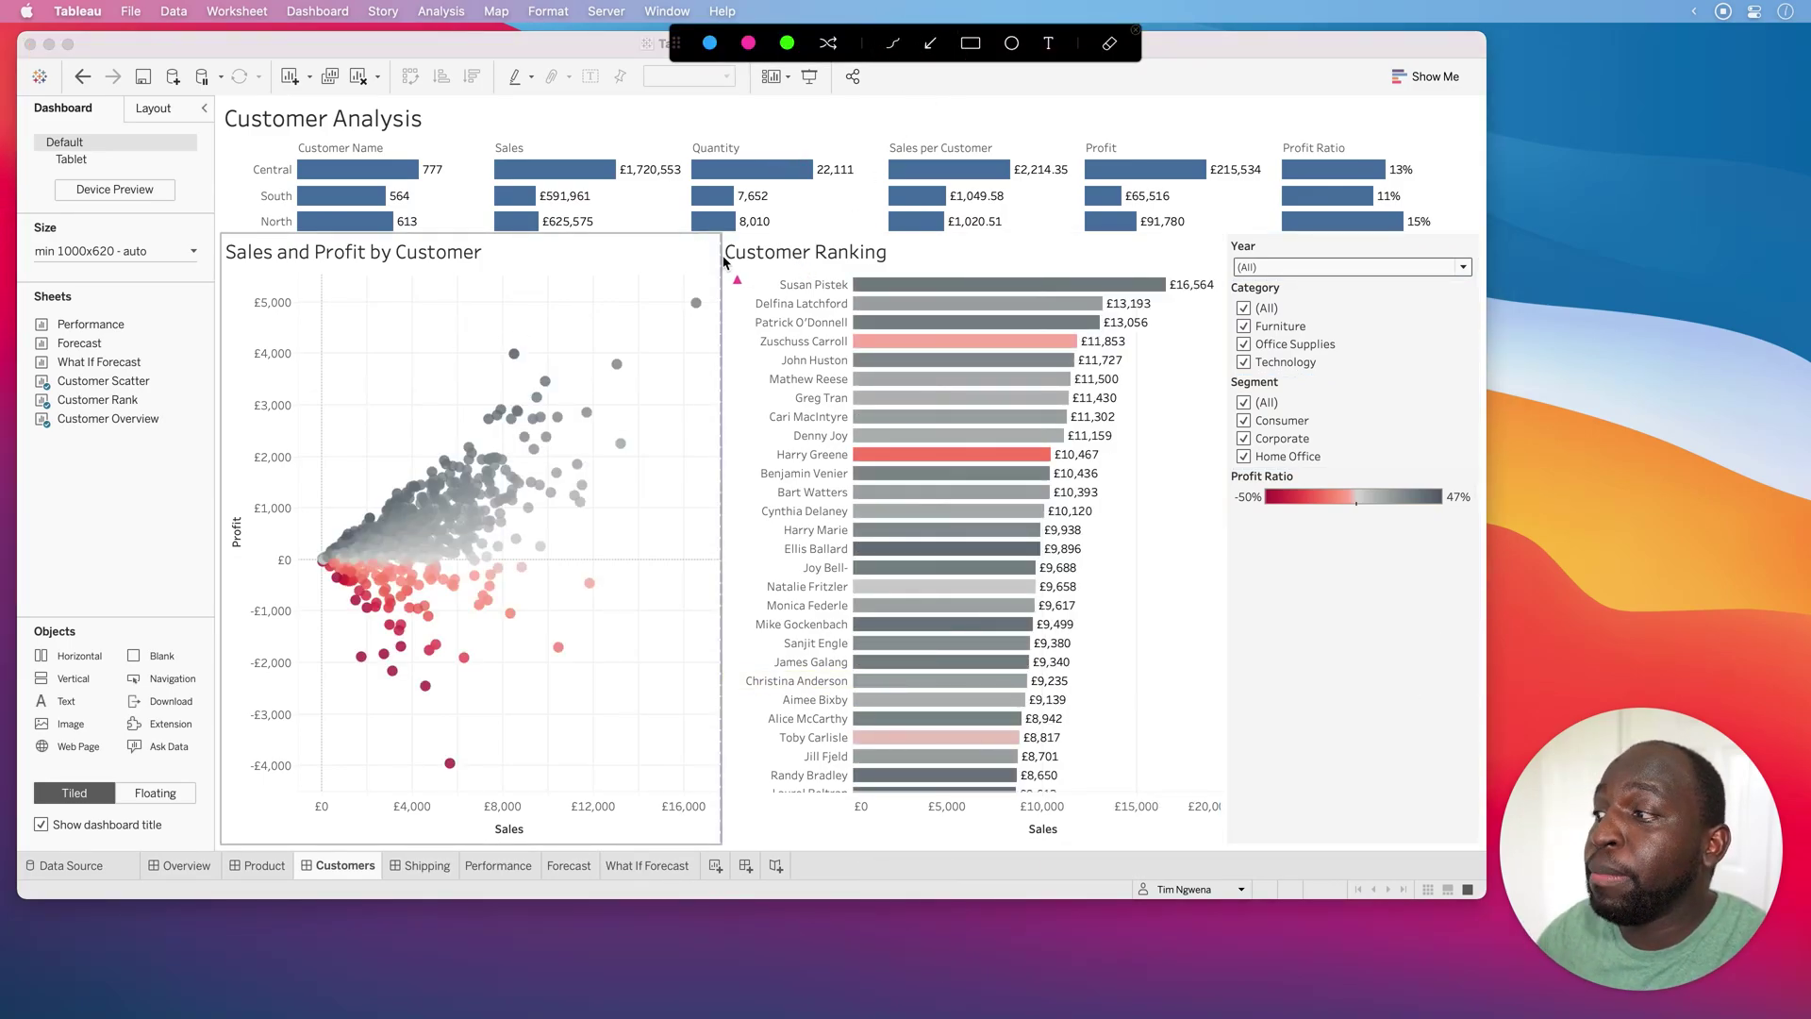
pyautogui.moveTo(698, 267)
pyautogui.mouseDown()
pyautogui.moveTo(242, 570)
pyautogui.moveTo(120, 699)
pyautogui.mouseUp()
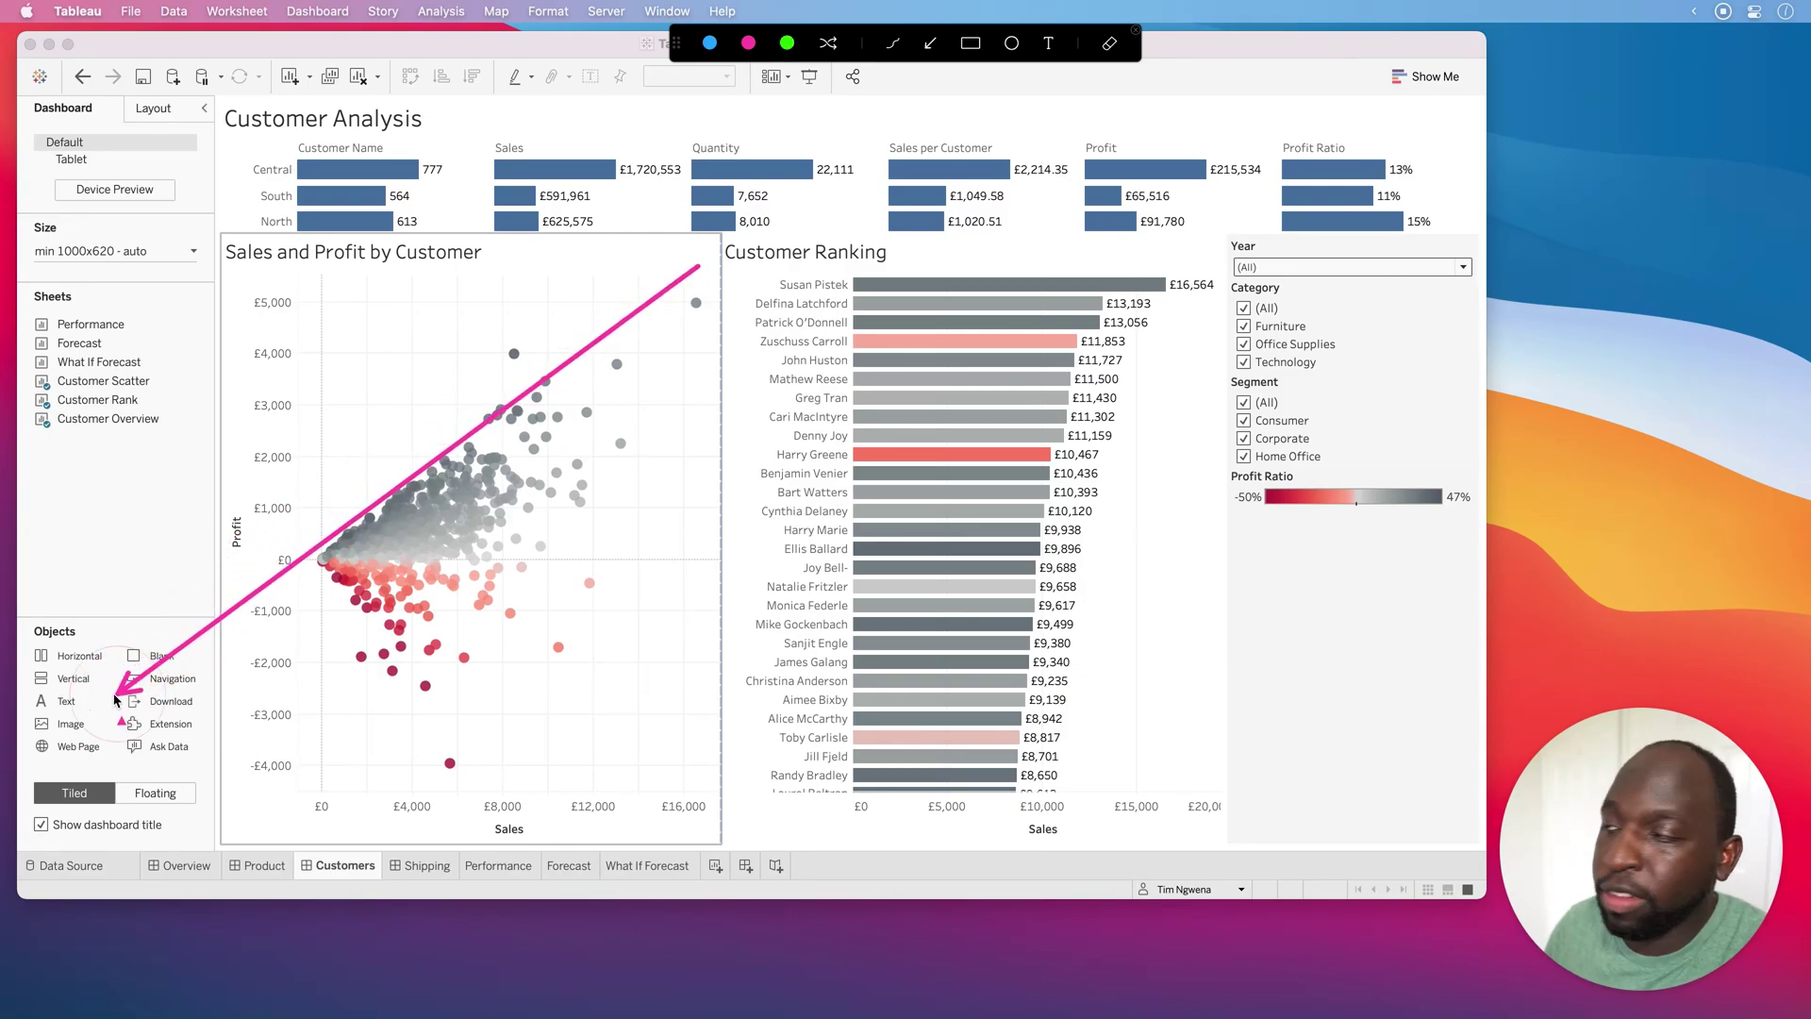
pyautogui.hotkey('ctrl', 'shift', 'a')
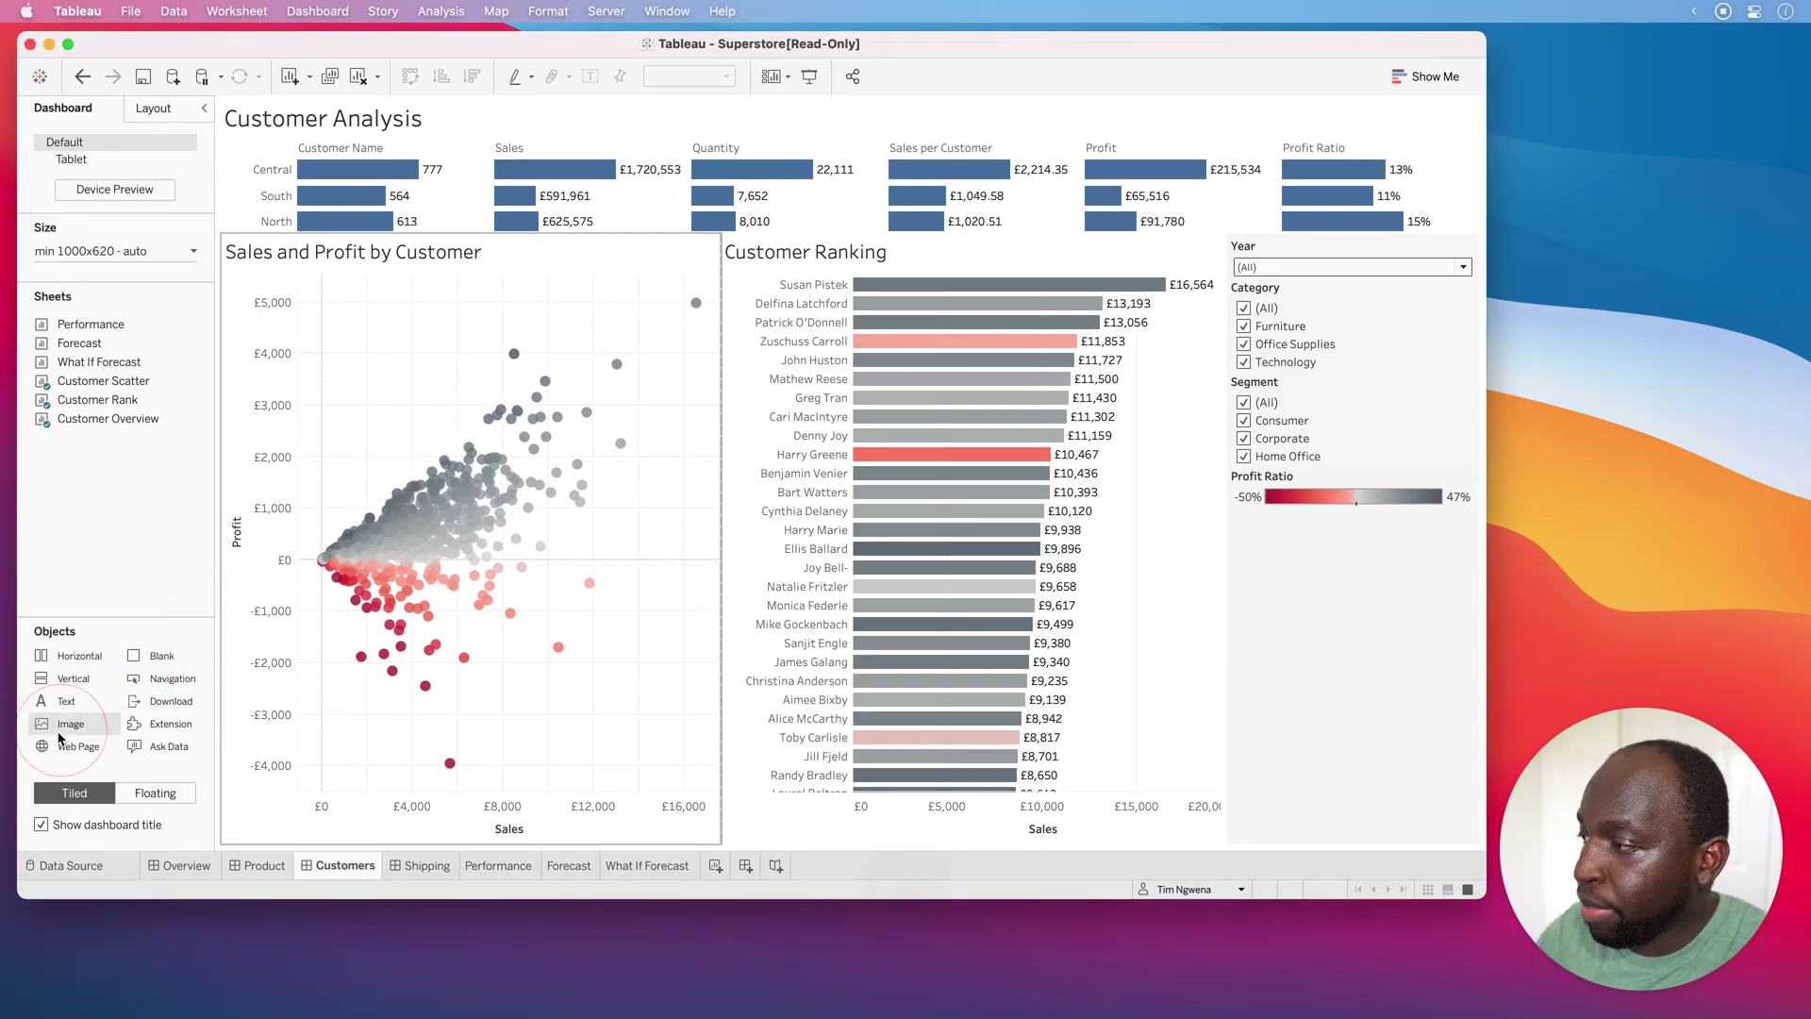
# Step: Add an Image object to the dashboard's filter column, directly below the Profit Ratio legend
pyautogui.moveTo(71, 740)
pyautogui.mouseDown()
pyautogui.moveTo(1306, 529)
pyautogui.moveTo(1330, 555)
pyautogui.mouseUp()
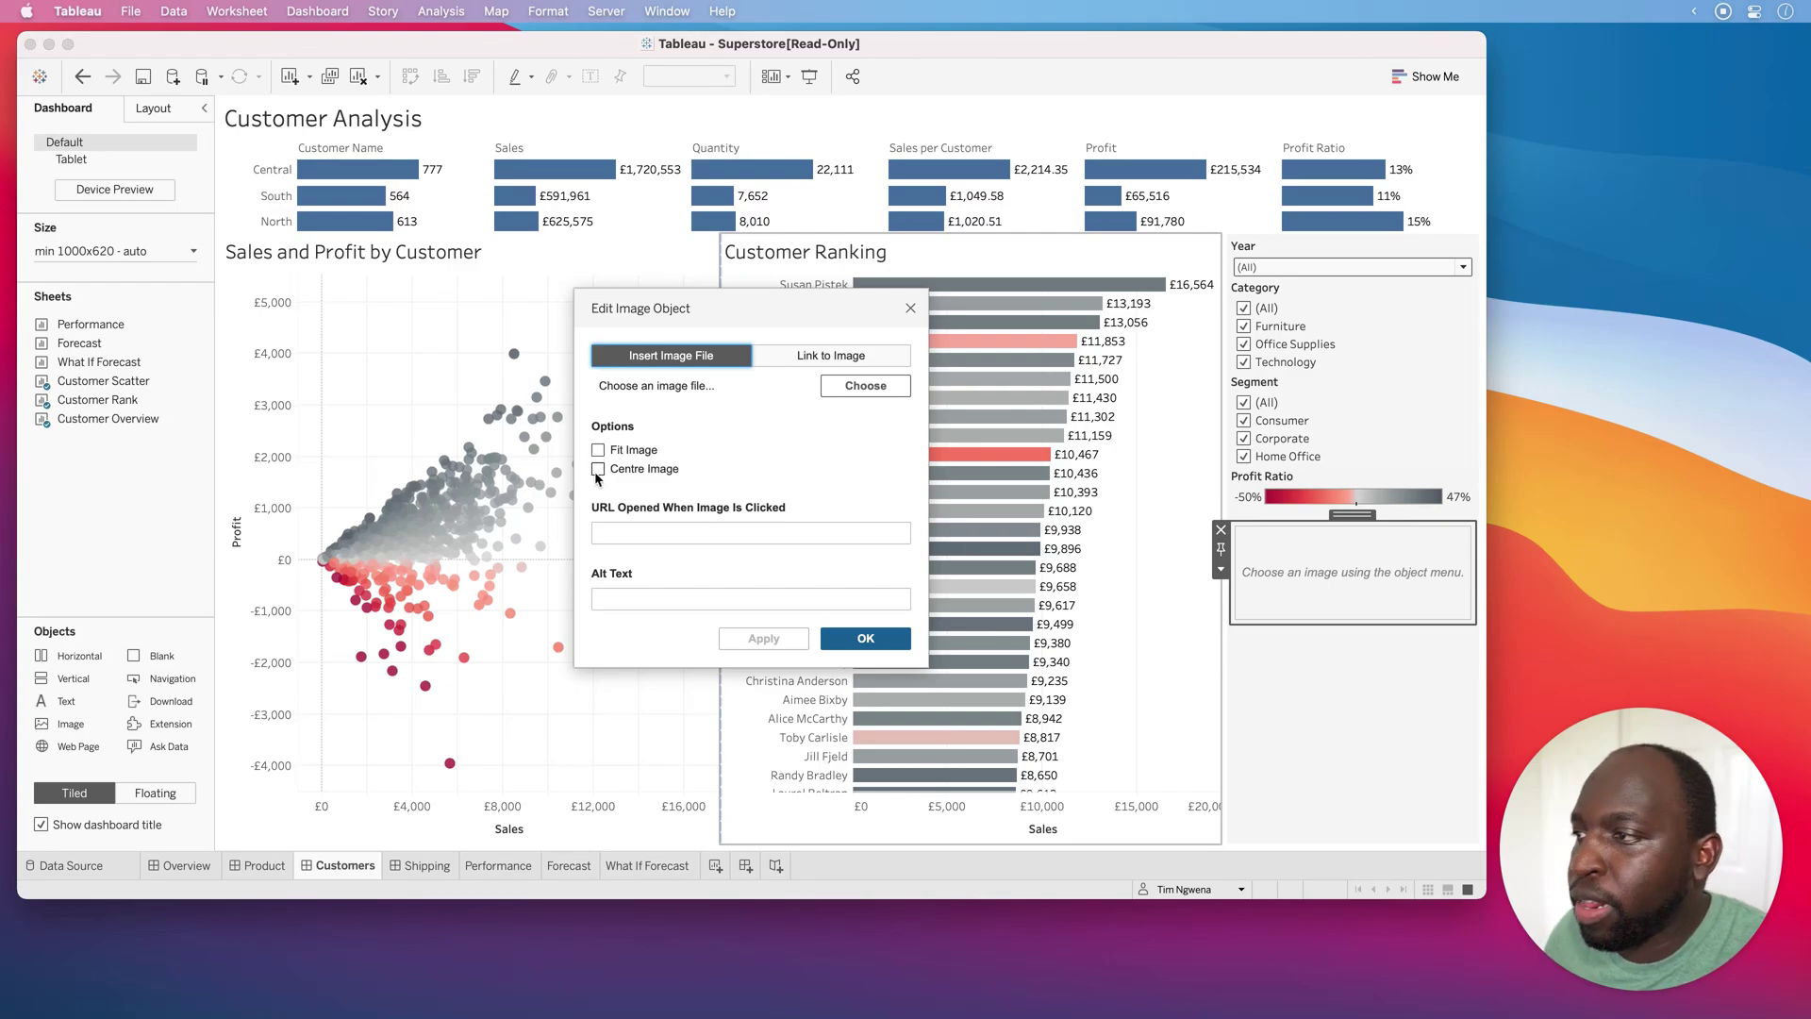
pyautogui.click(609, 532)
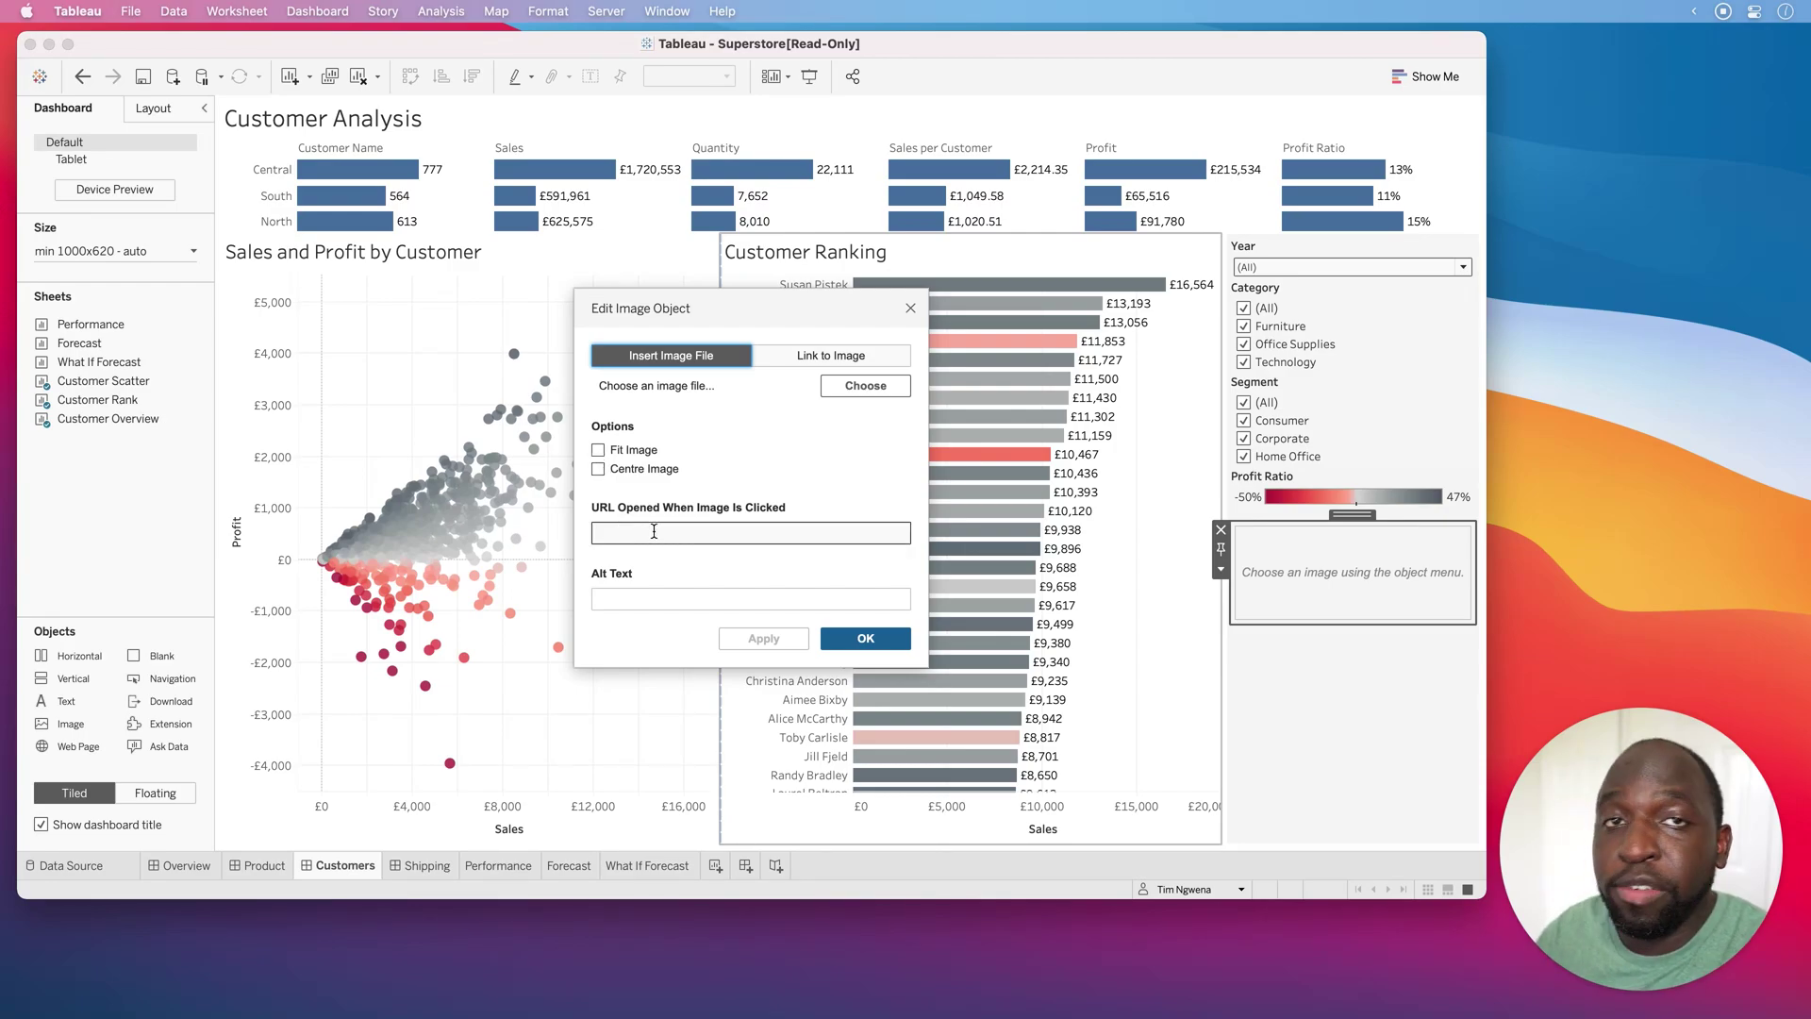
pyautogui.click(652, 602)
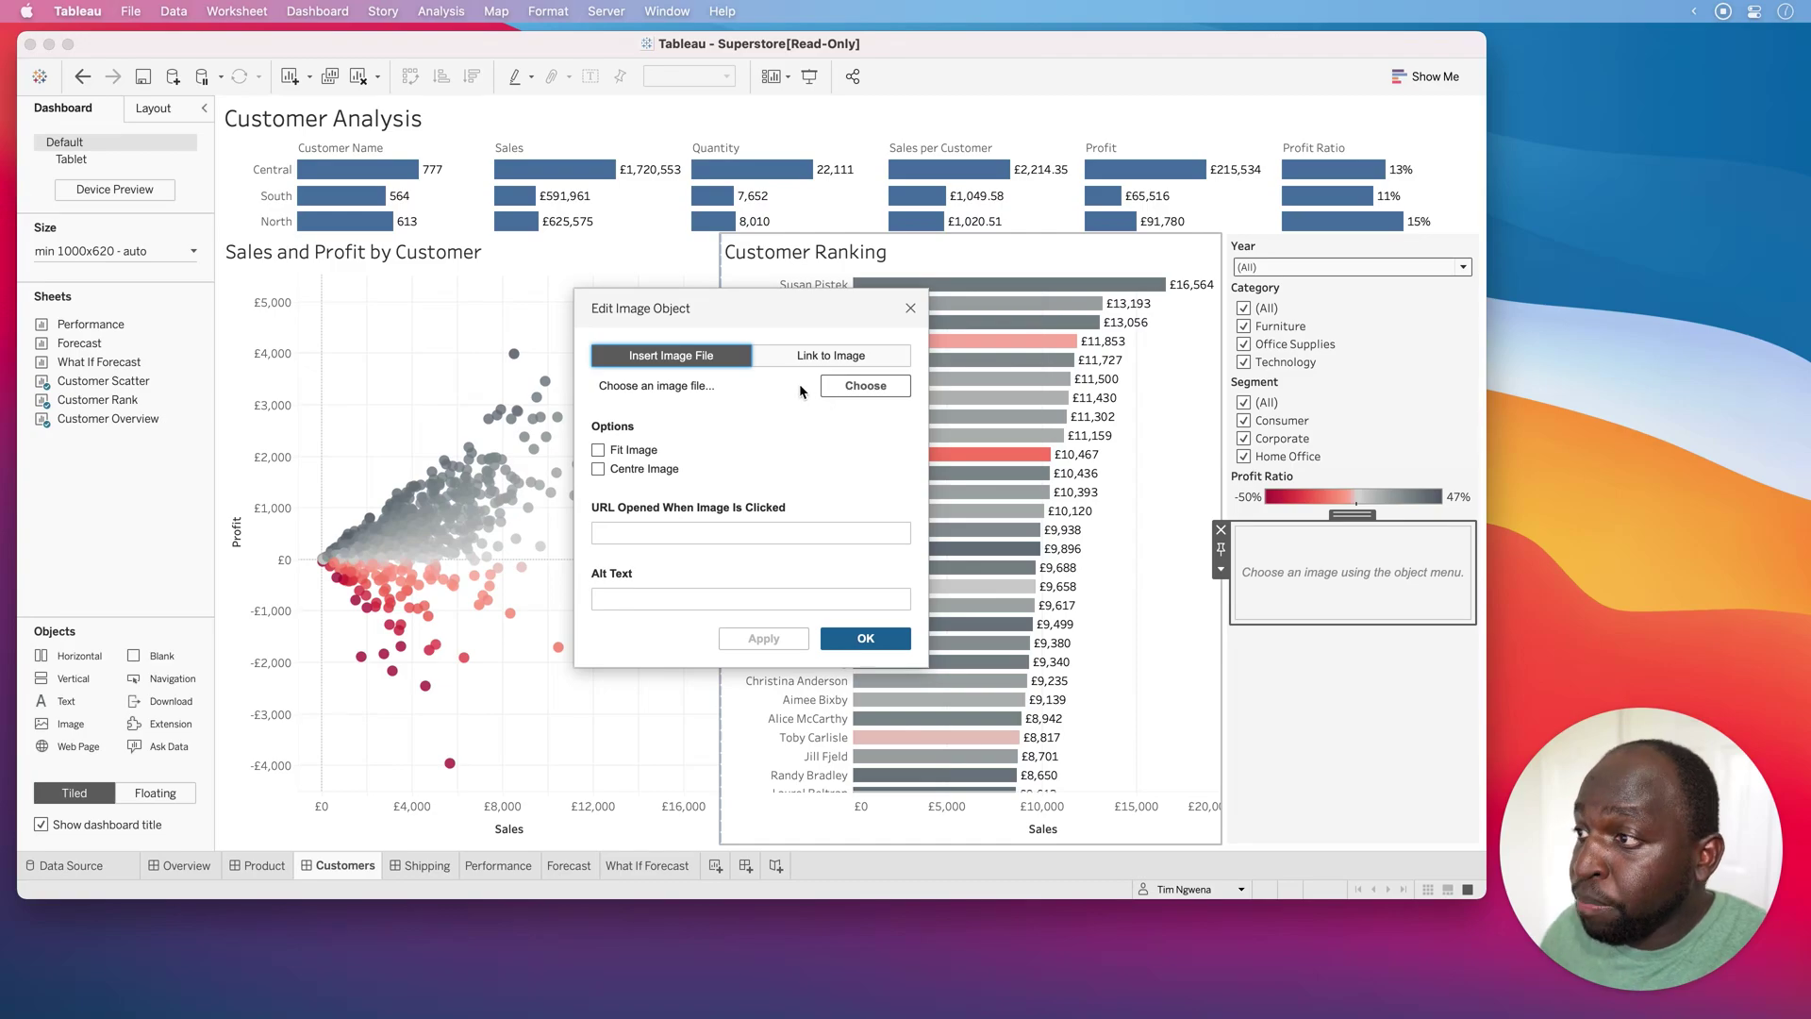
# Step: Link the image object to a web image using the copied uploads-ssl.webflow.com address ending in _logo.png, and check the address
pyautogui.click(810, 362)
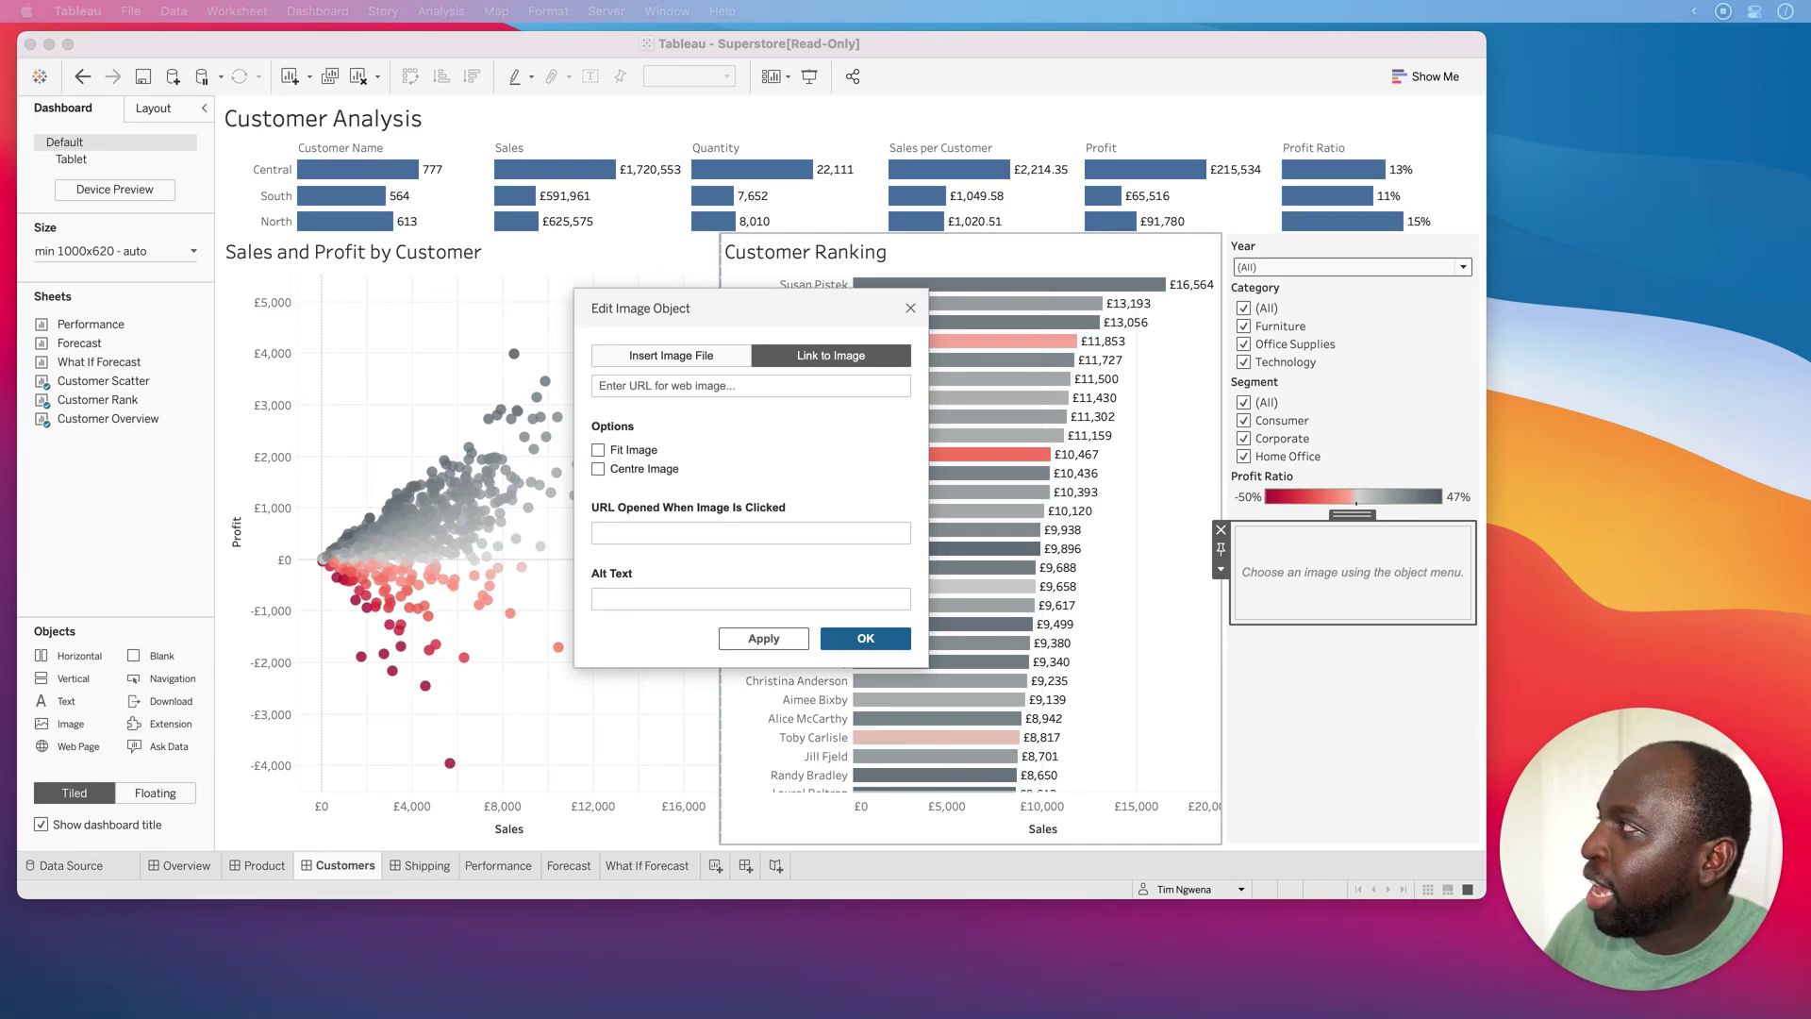
pyautogui.press('super+a')
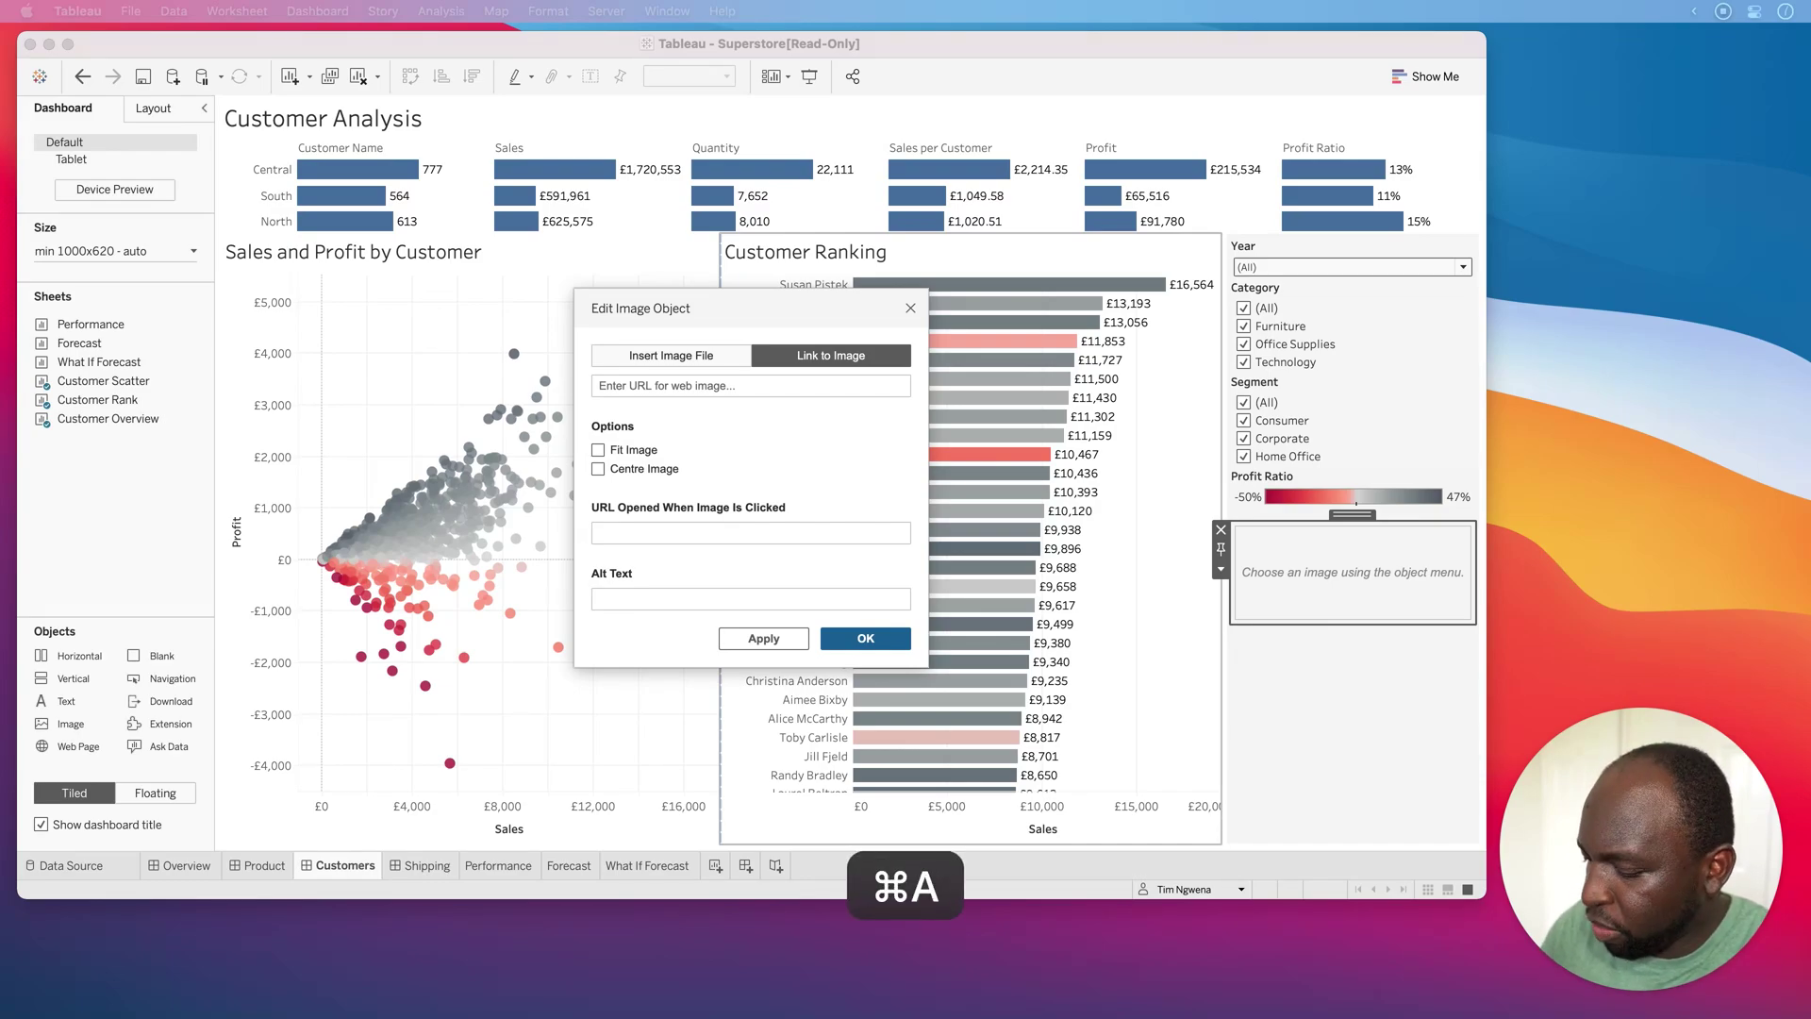
pyautogui.press('super+c')
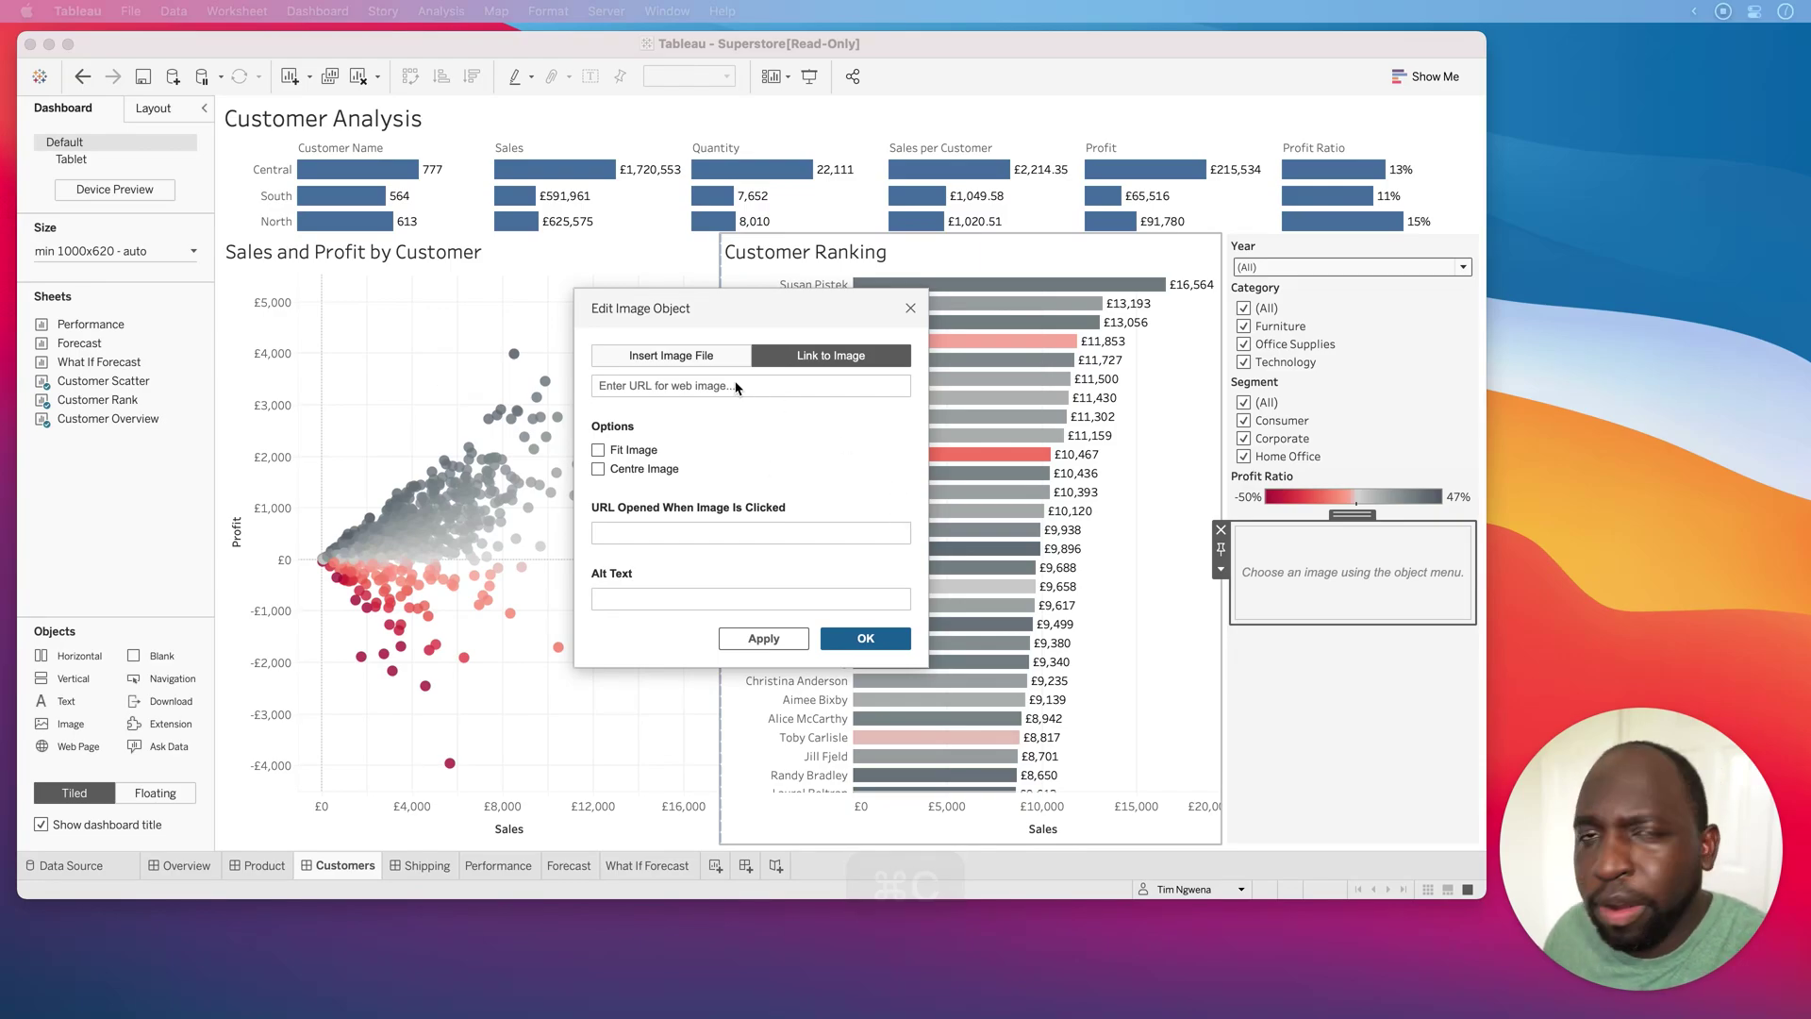
pyautogui.click(632, 385)
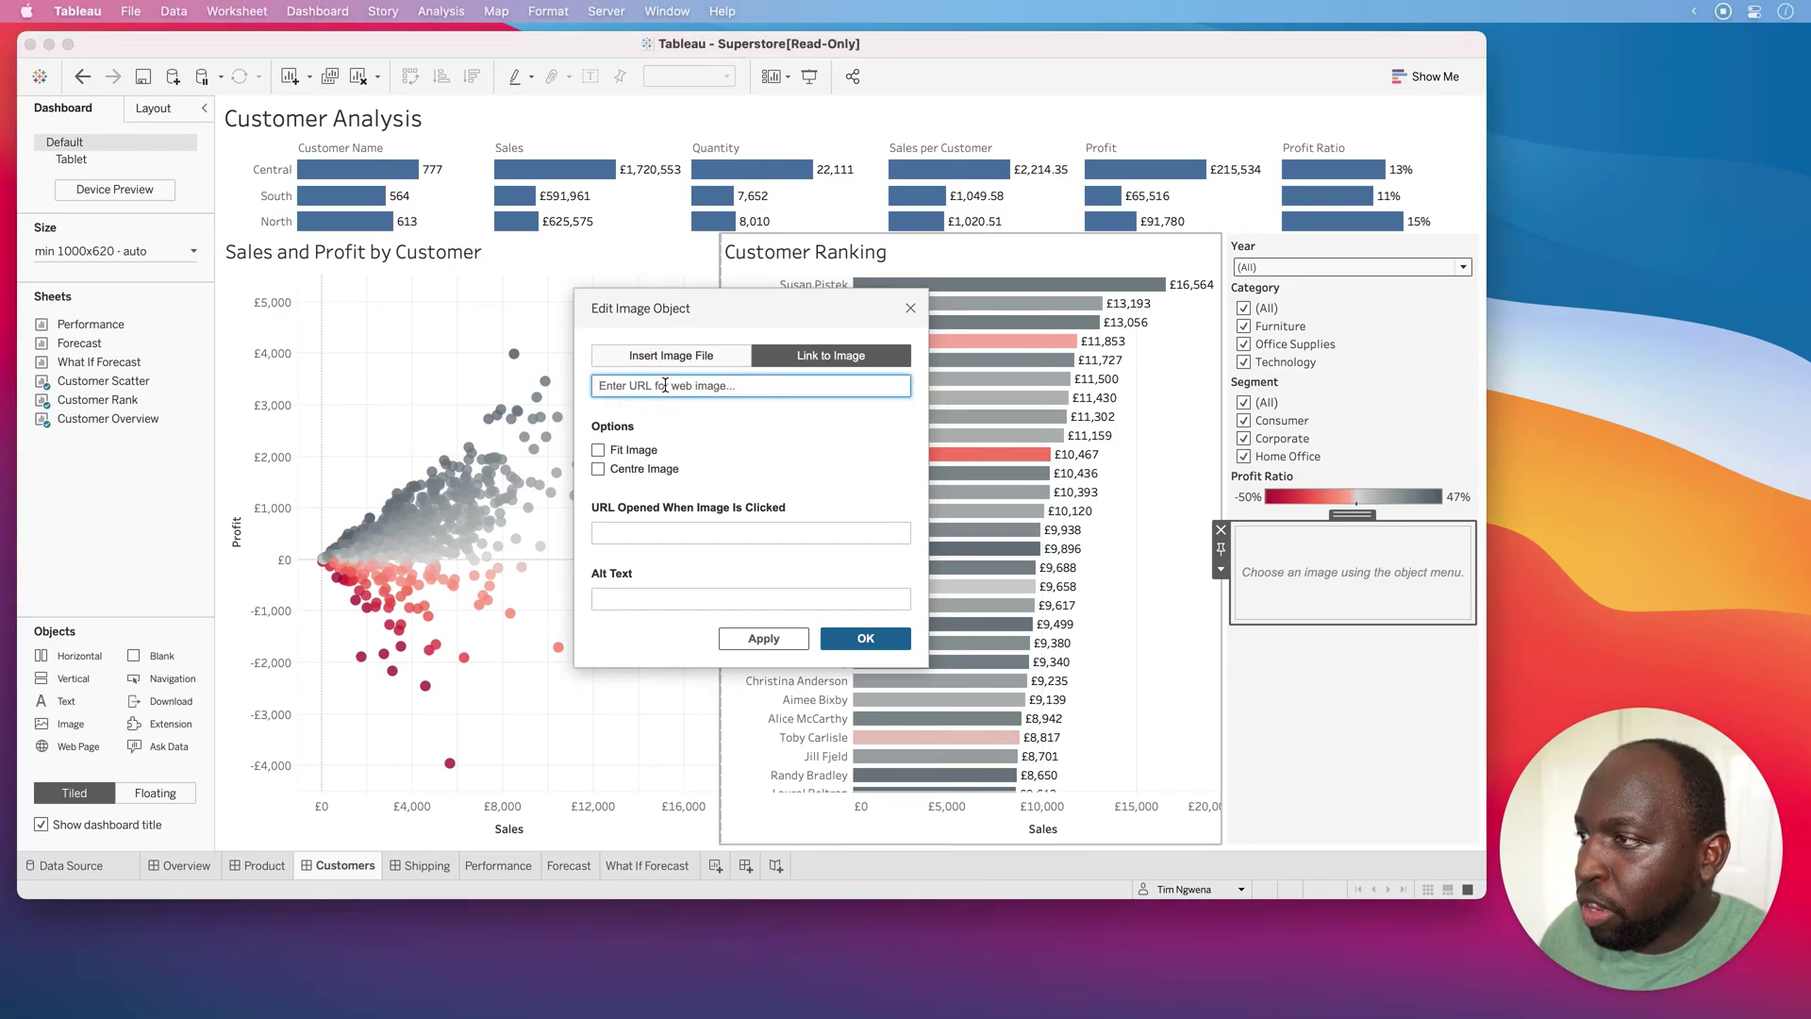
pyautogui.press('super+v')
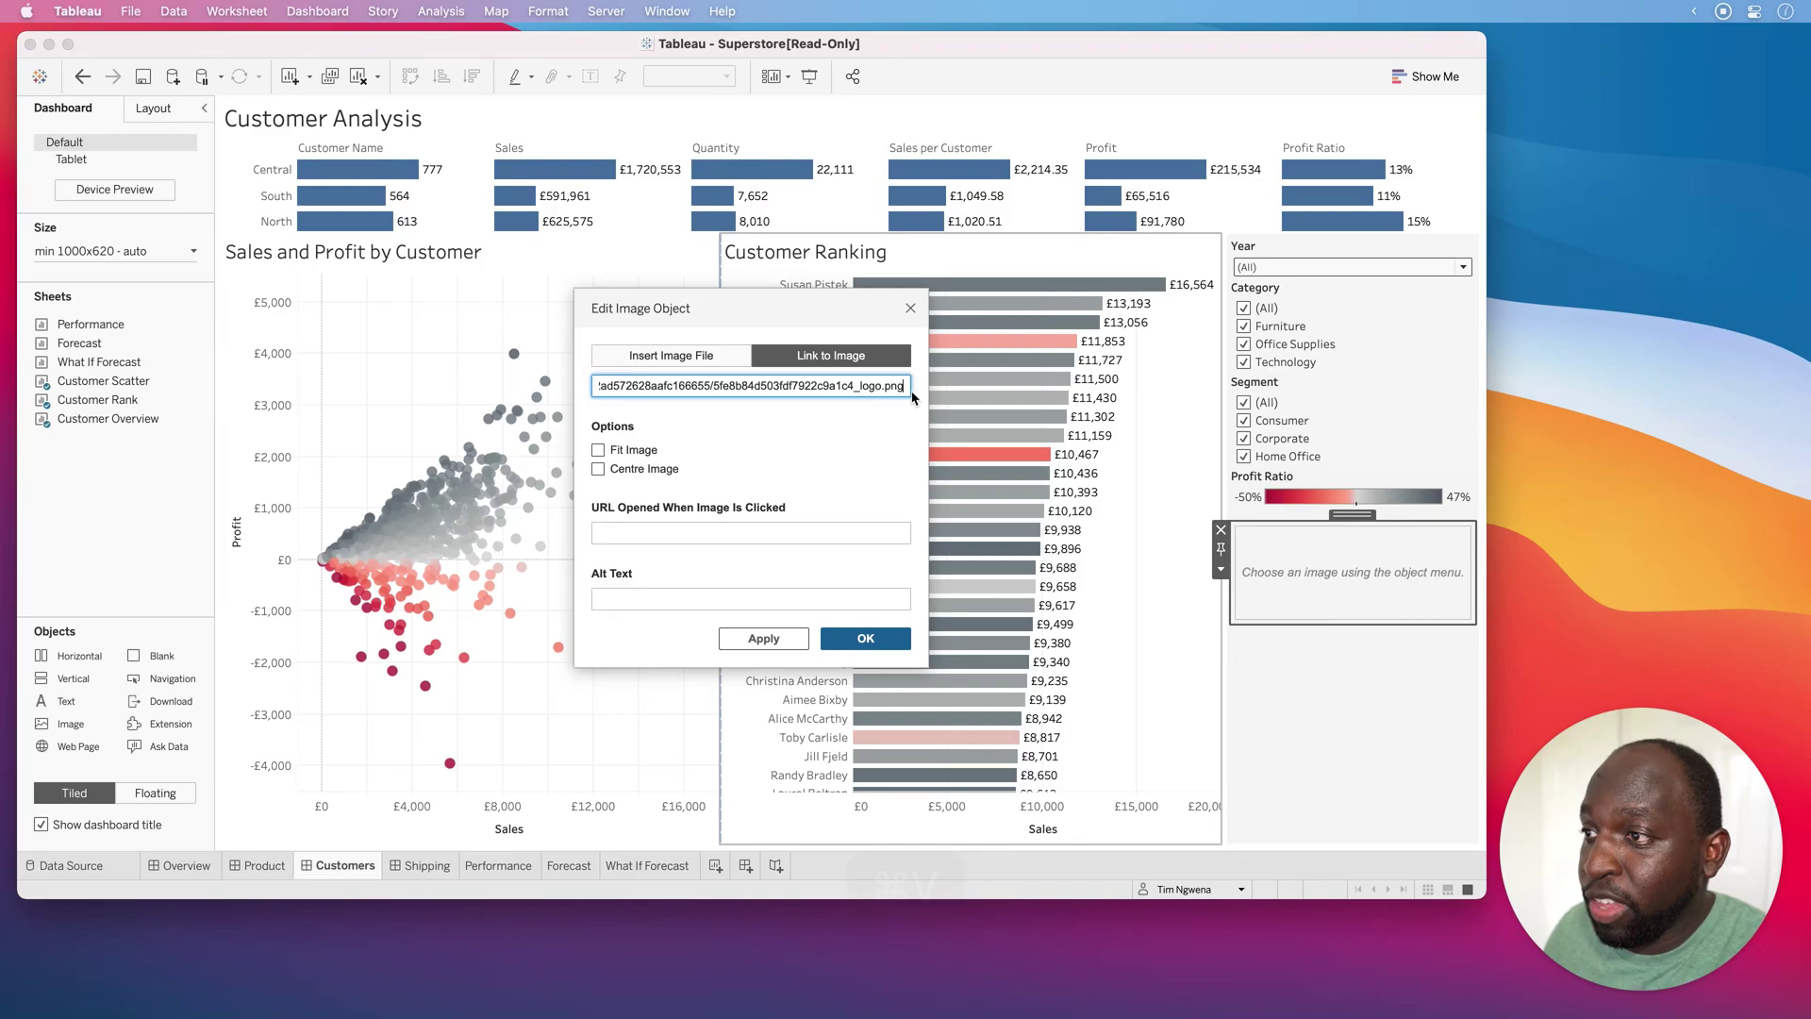
pyautogui.click(873, 387)
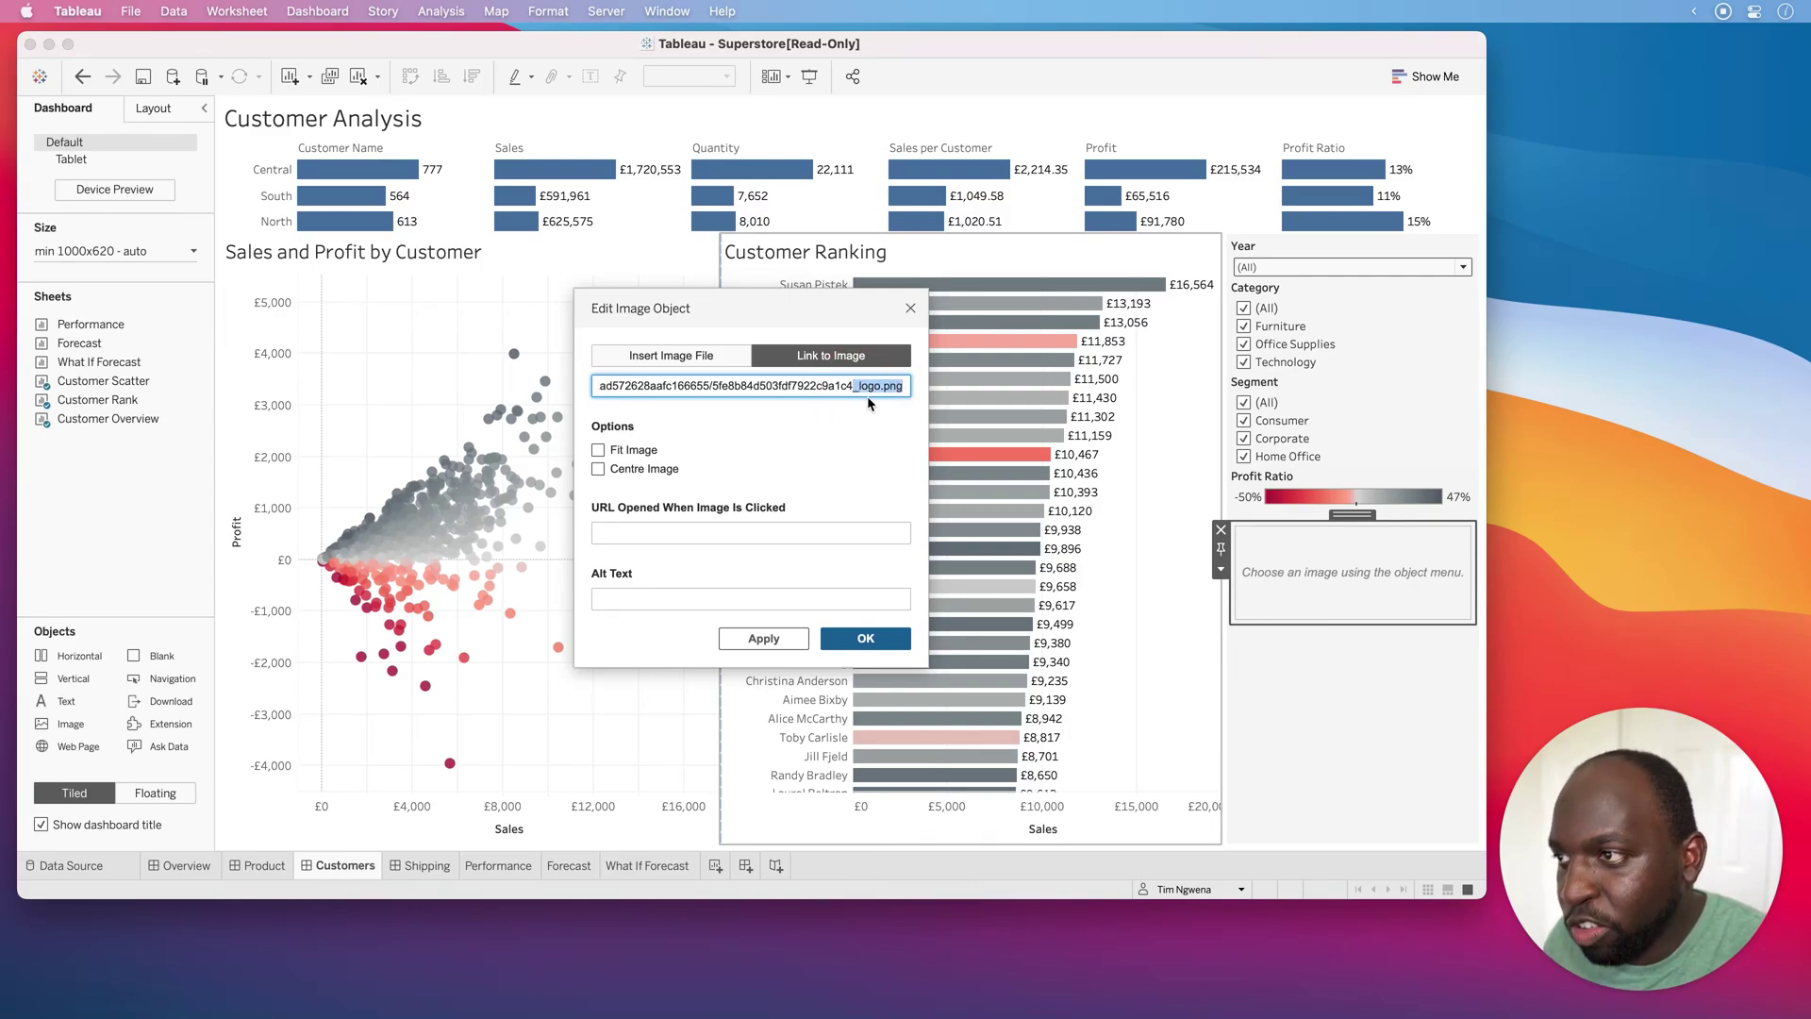
pyautogui.click(857, 387)
pyautogui.moveTo(856, 386); pyautogui.dragTo(545, 387)
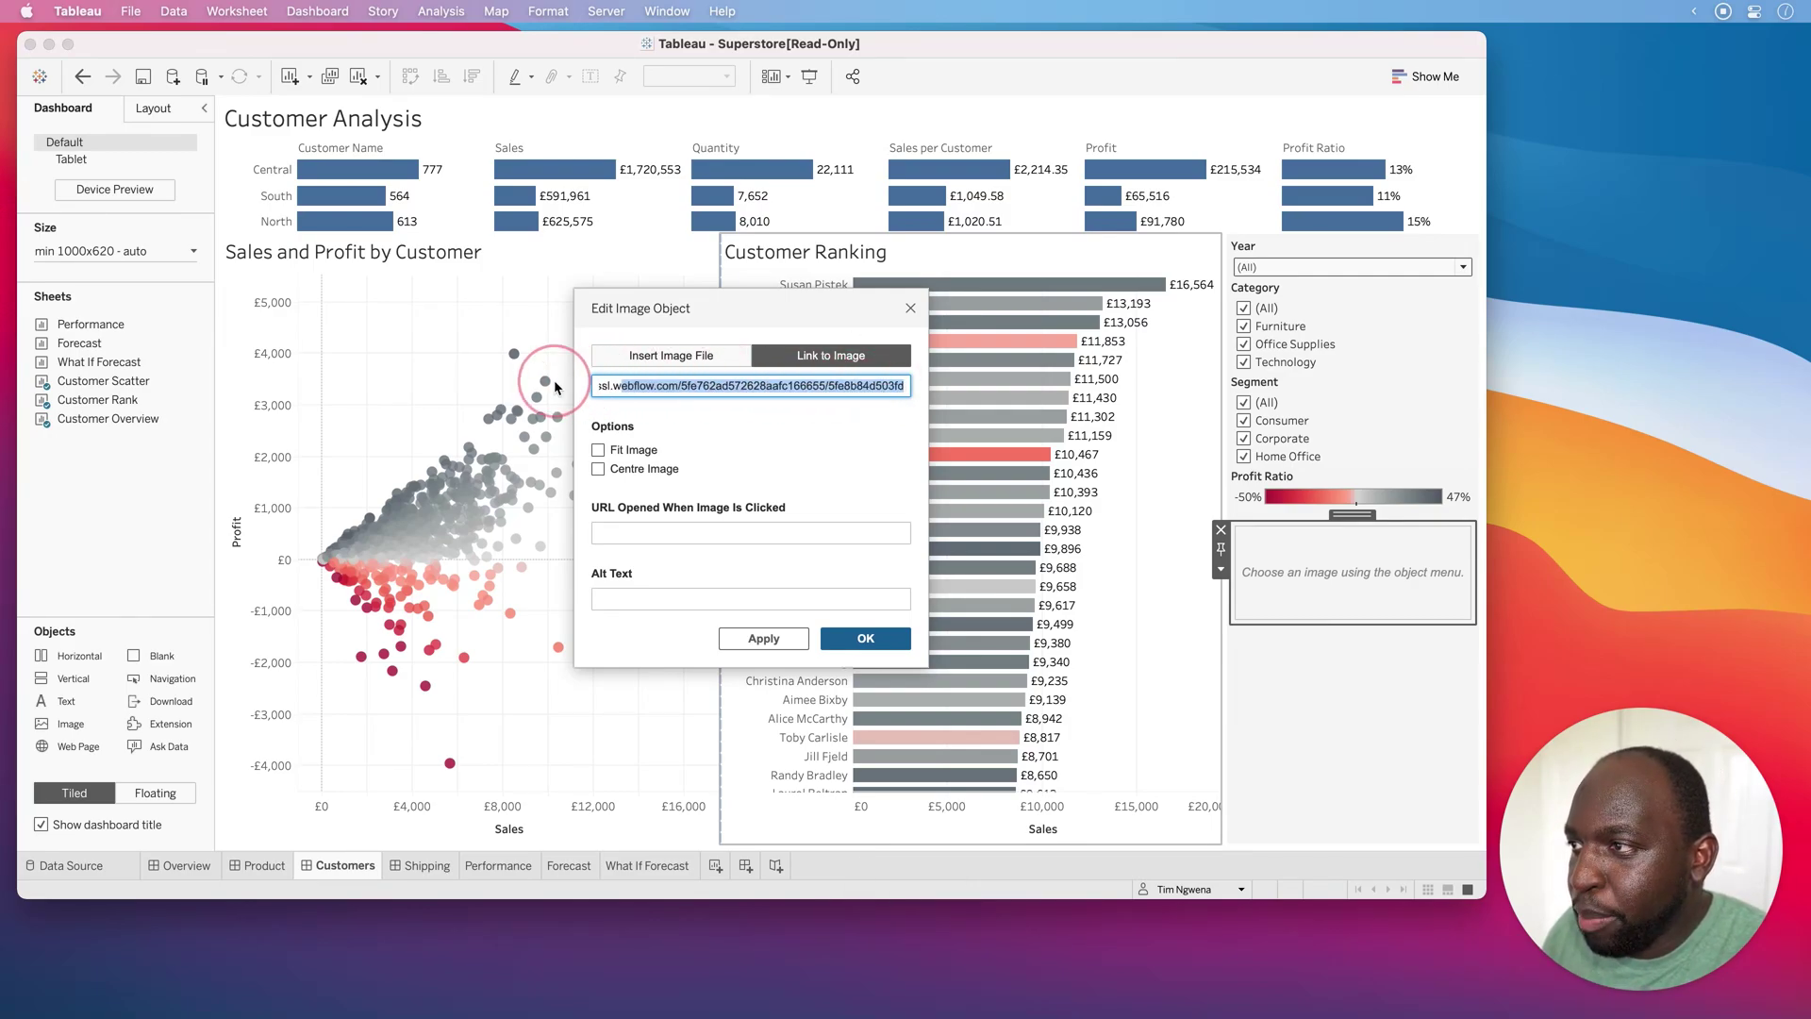
pyautogui.click(757, 387)
pyautogui.moveTo(756, 387); pyautogui.dragTo(496, 385)
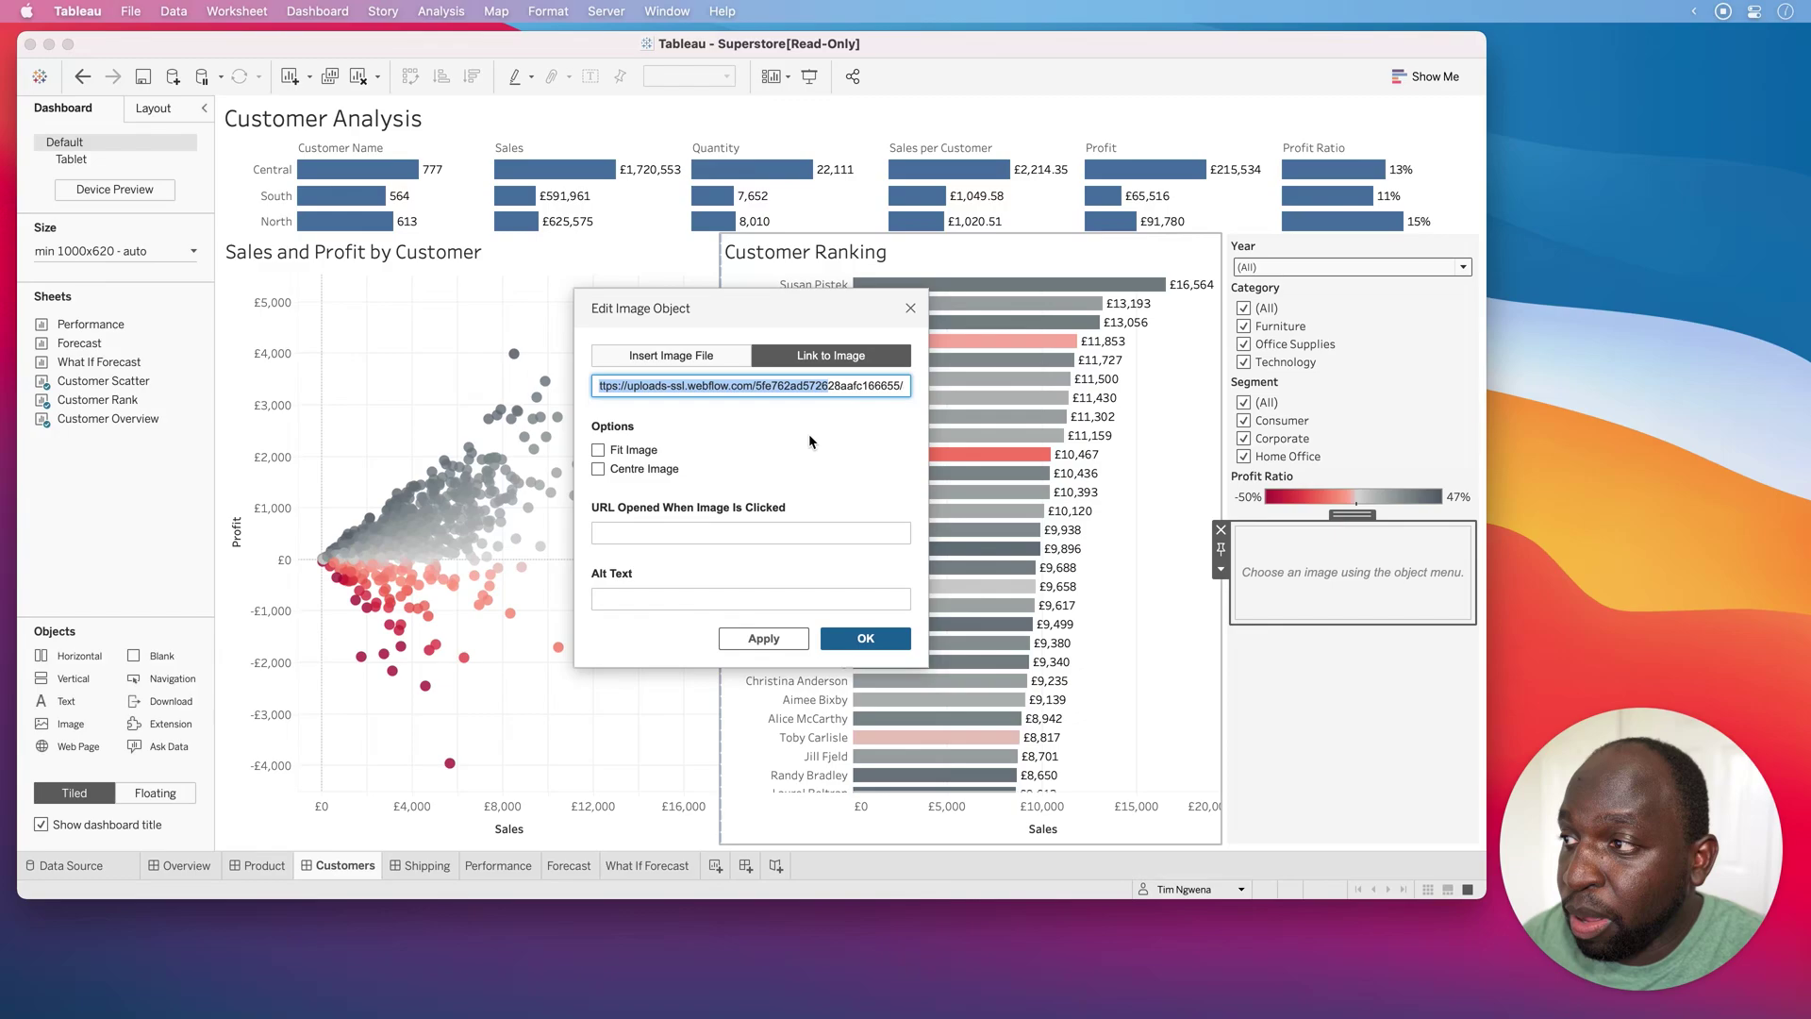
# Step: Turn on Fit Image and Centre Image, and make the image open tableautim.com as its target URL
pyautogui.click(599, 450)
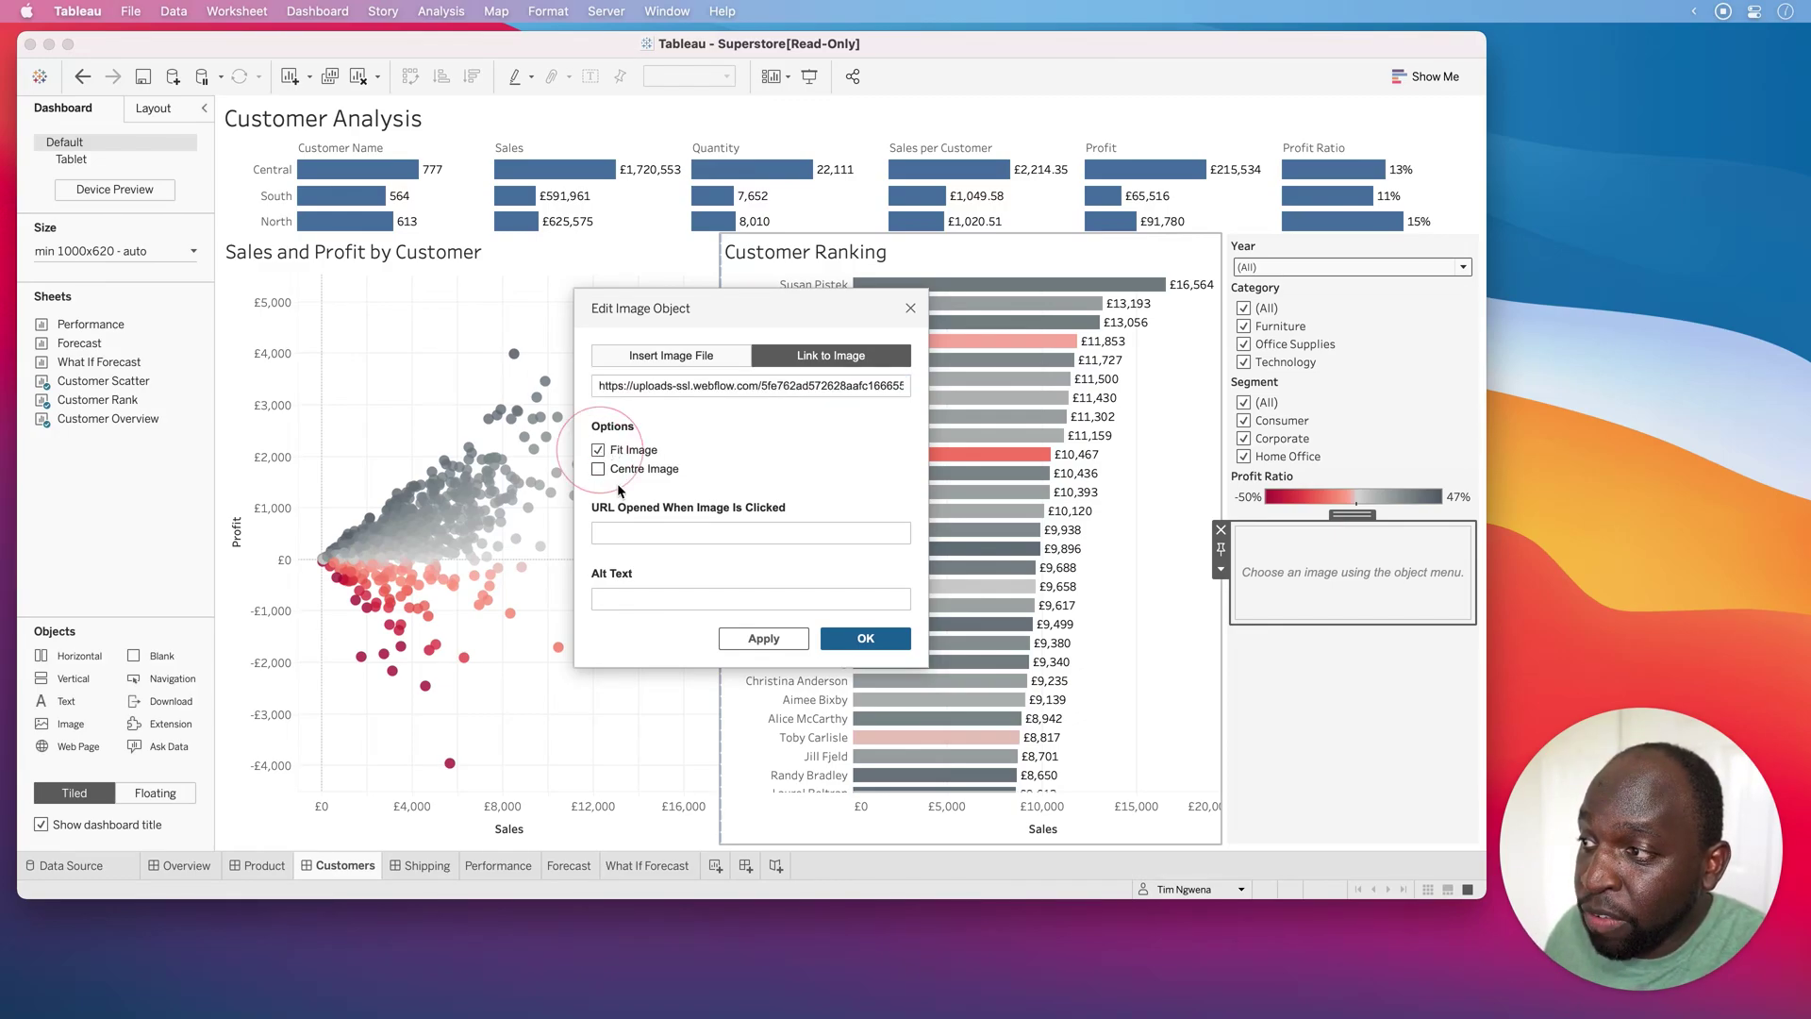
pyautogui.click(598, 469)
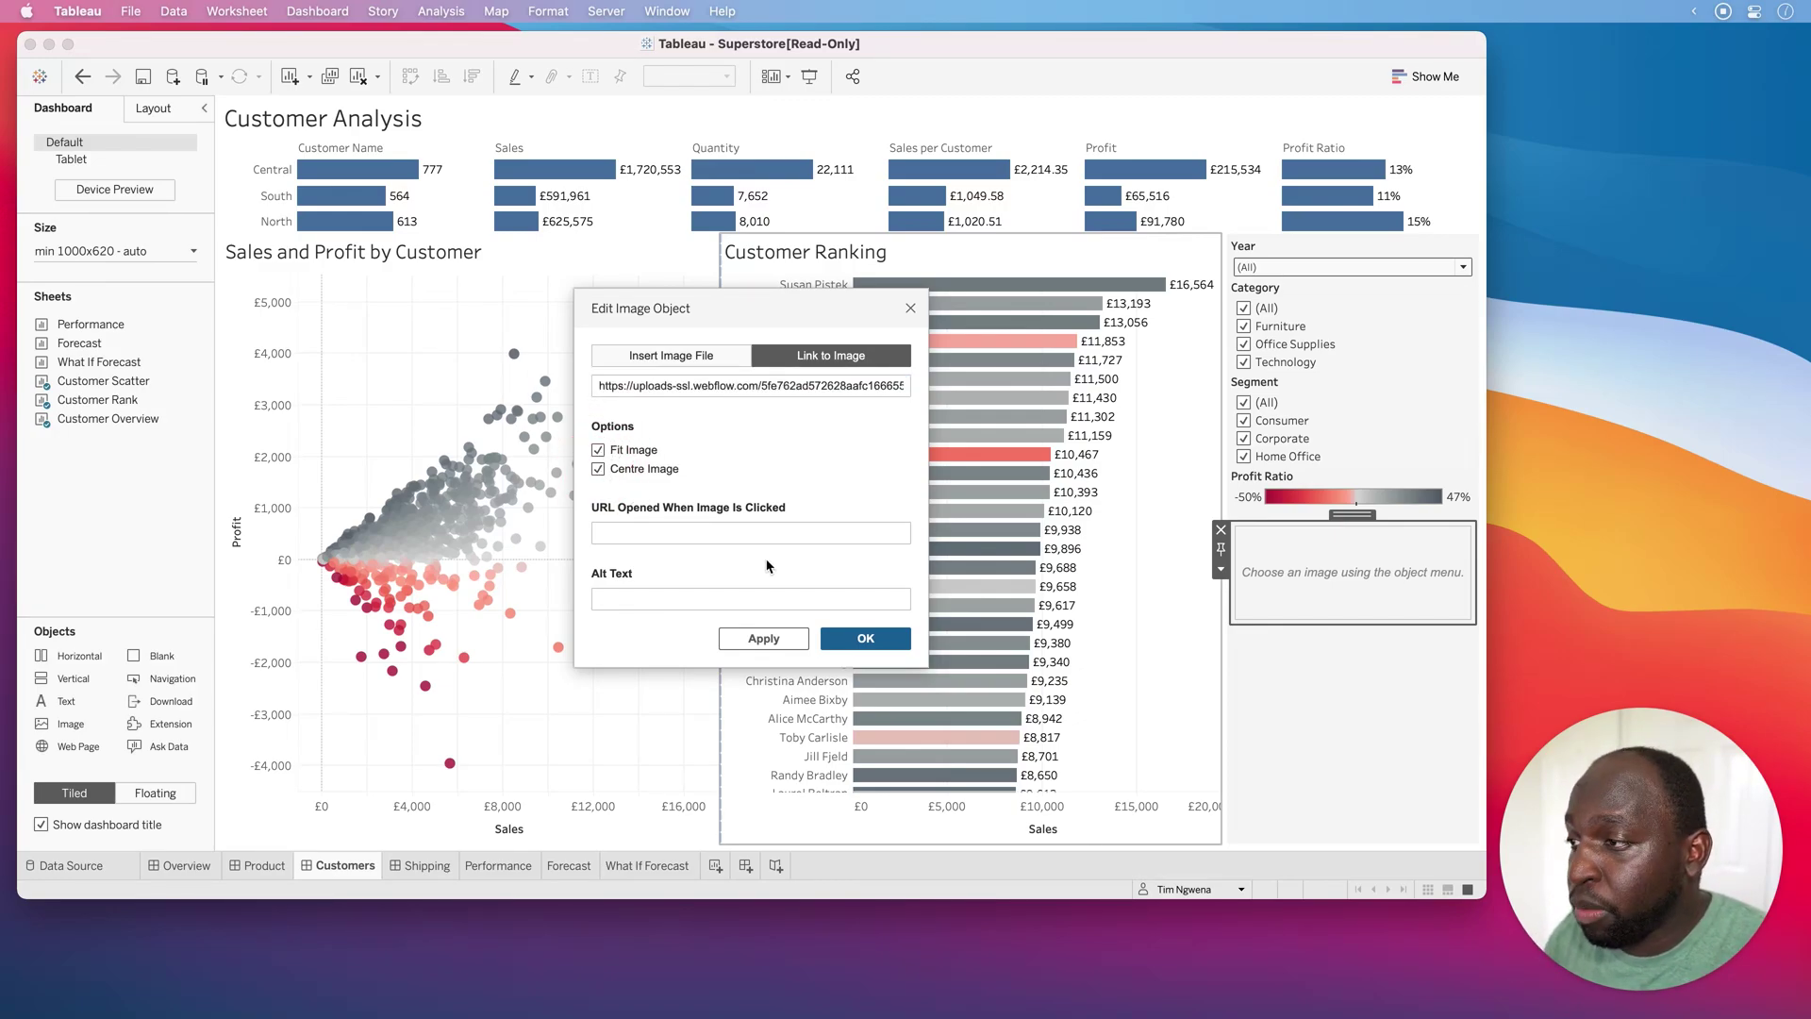
pyautogui.click(727, 540)
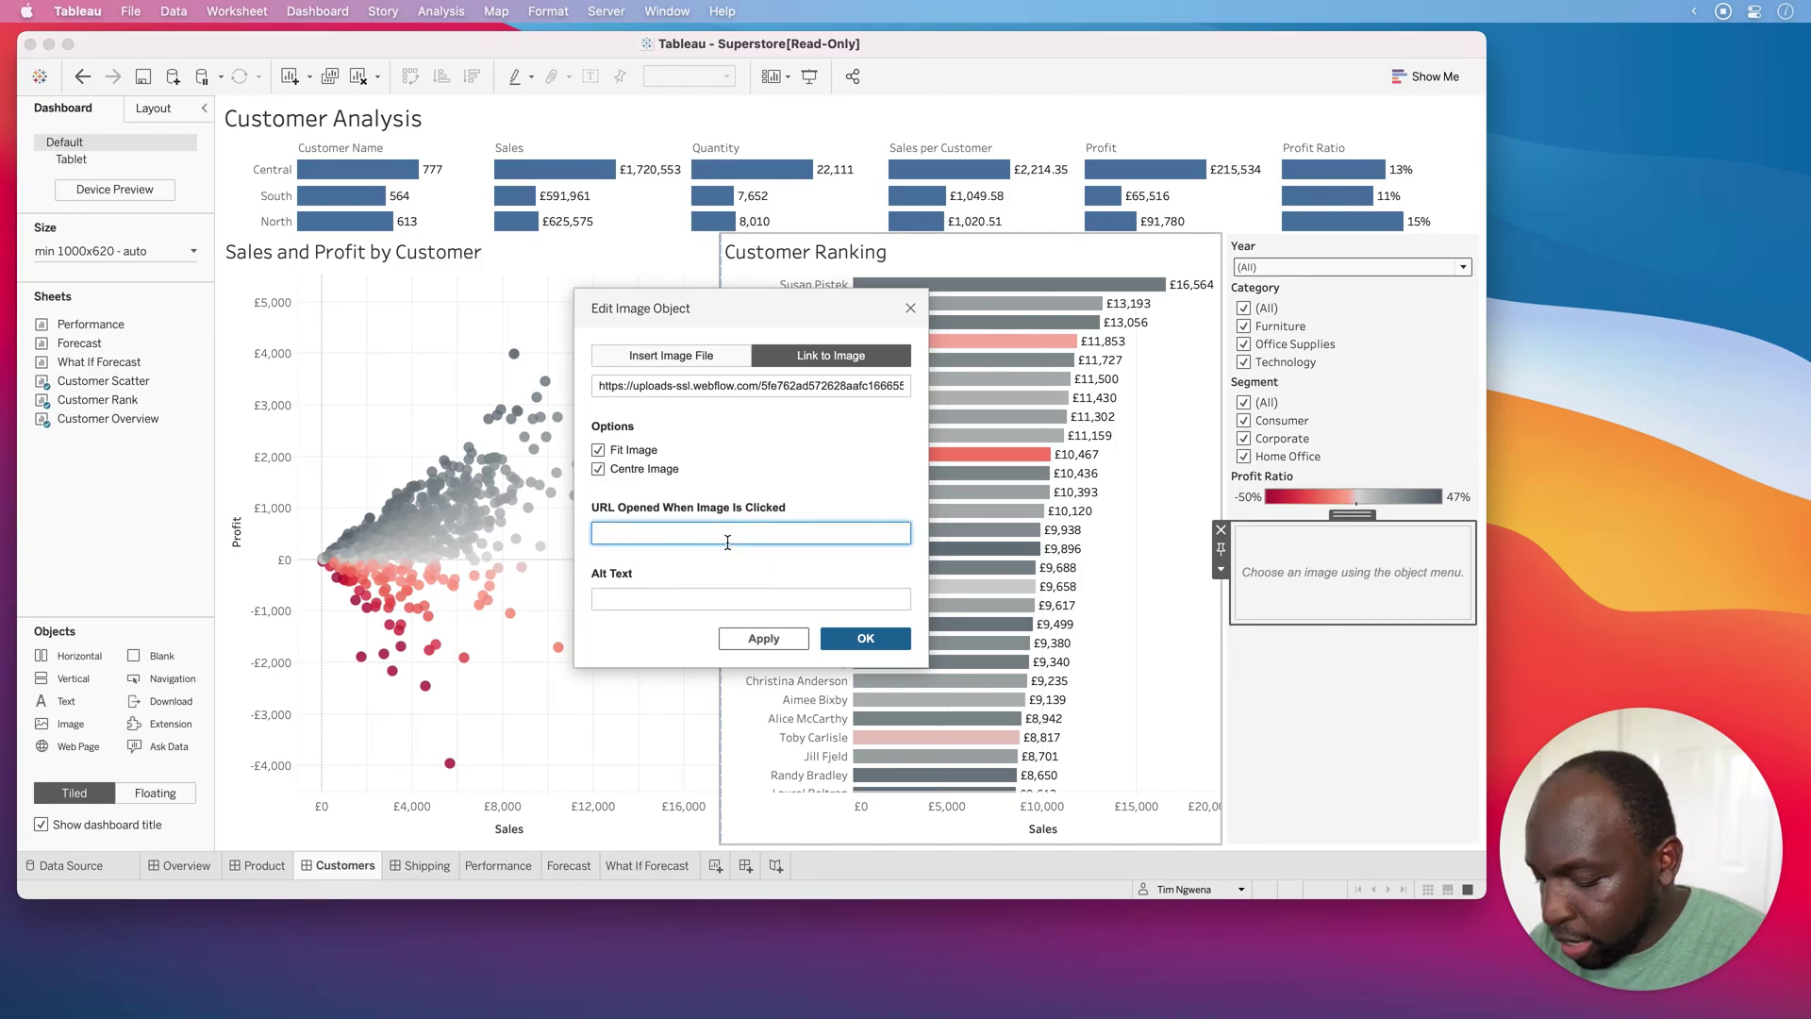
pyautogui.write('tableautim.com')
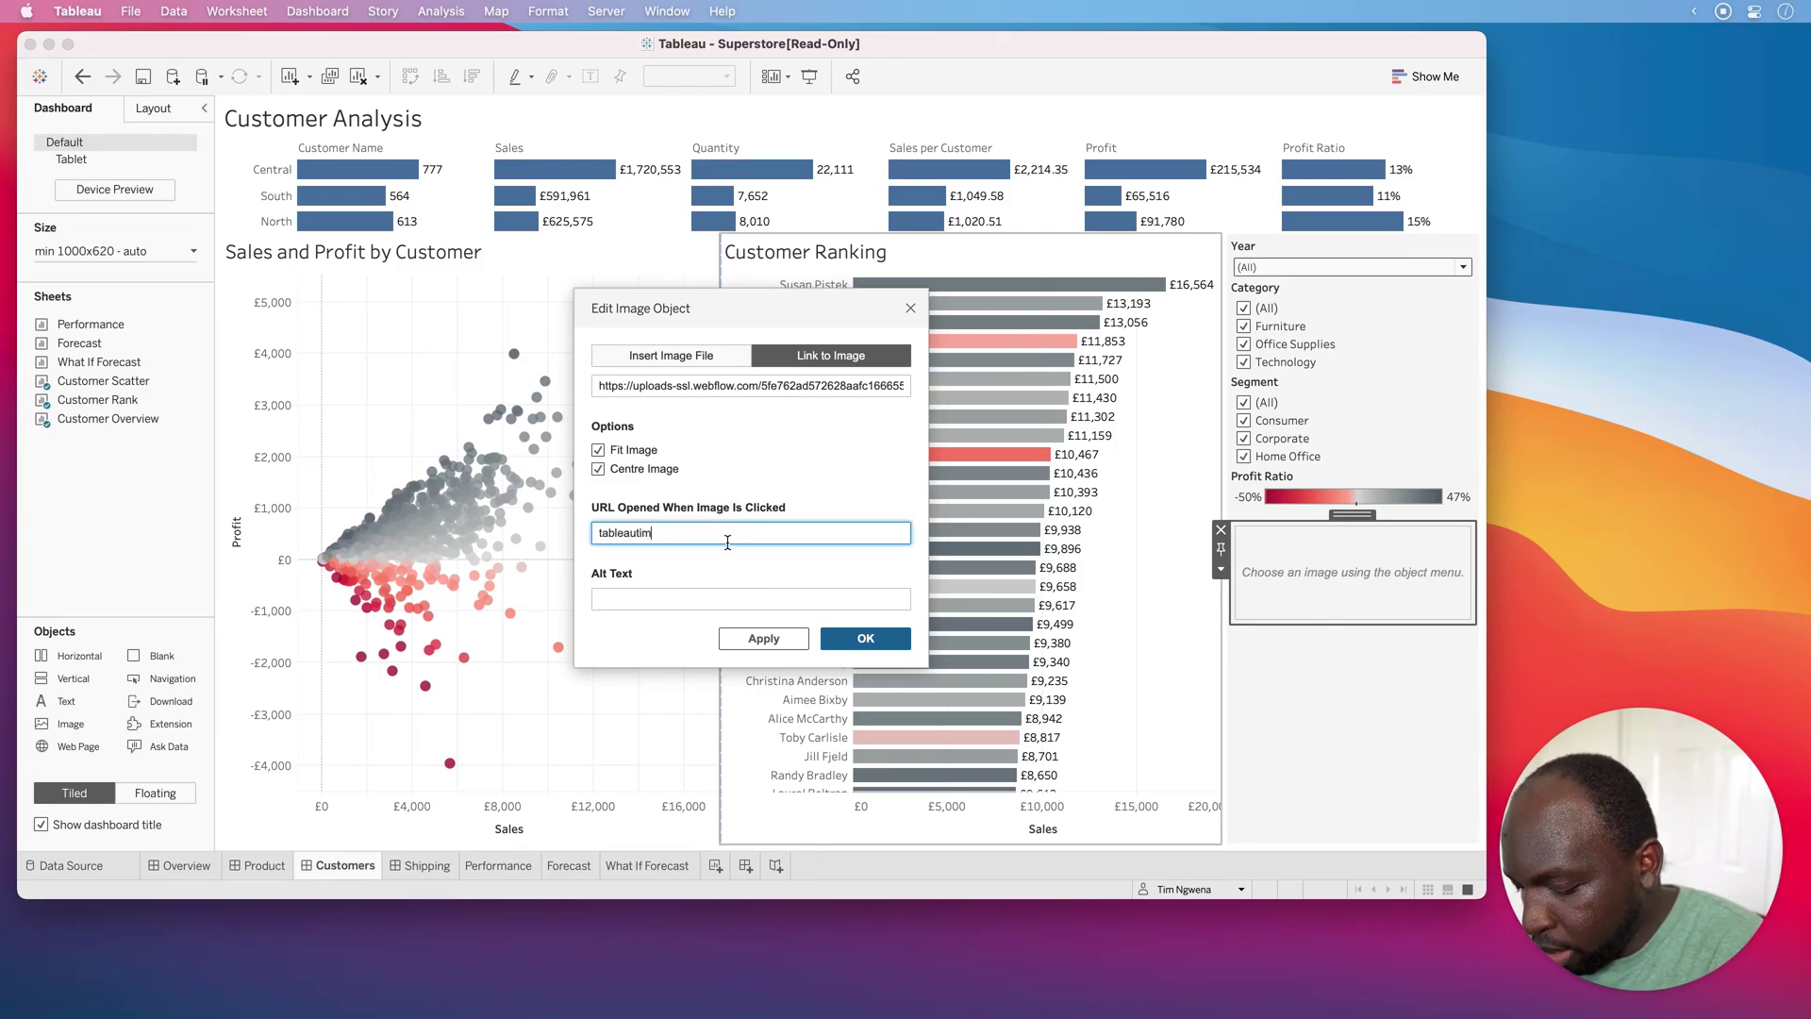
# Step: Set the image's alt text to "Tableautim logo, click to go to the website" and apply the image settings
pyautogui.click(648, 599)
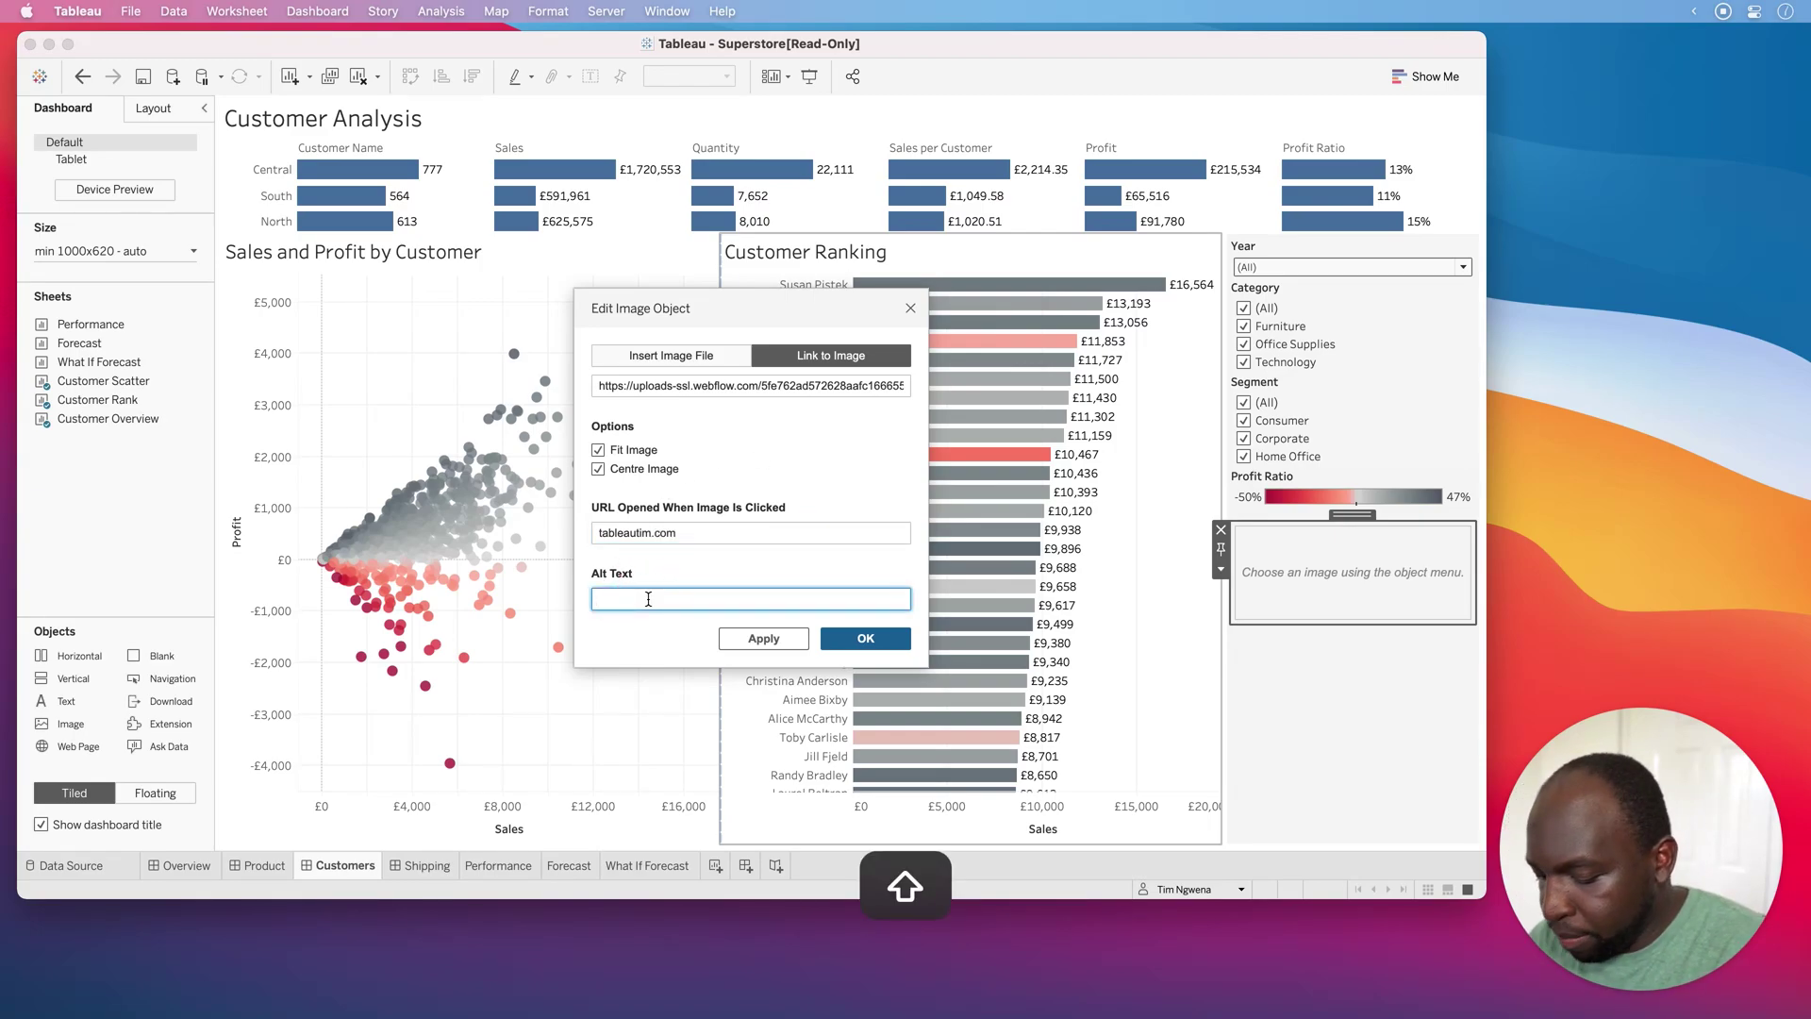
pyautogui.write('Tableau')
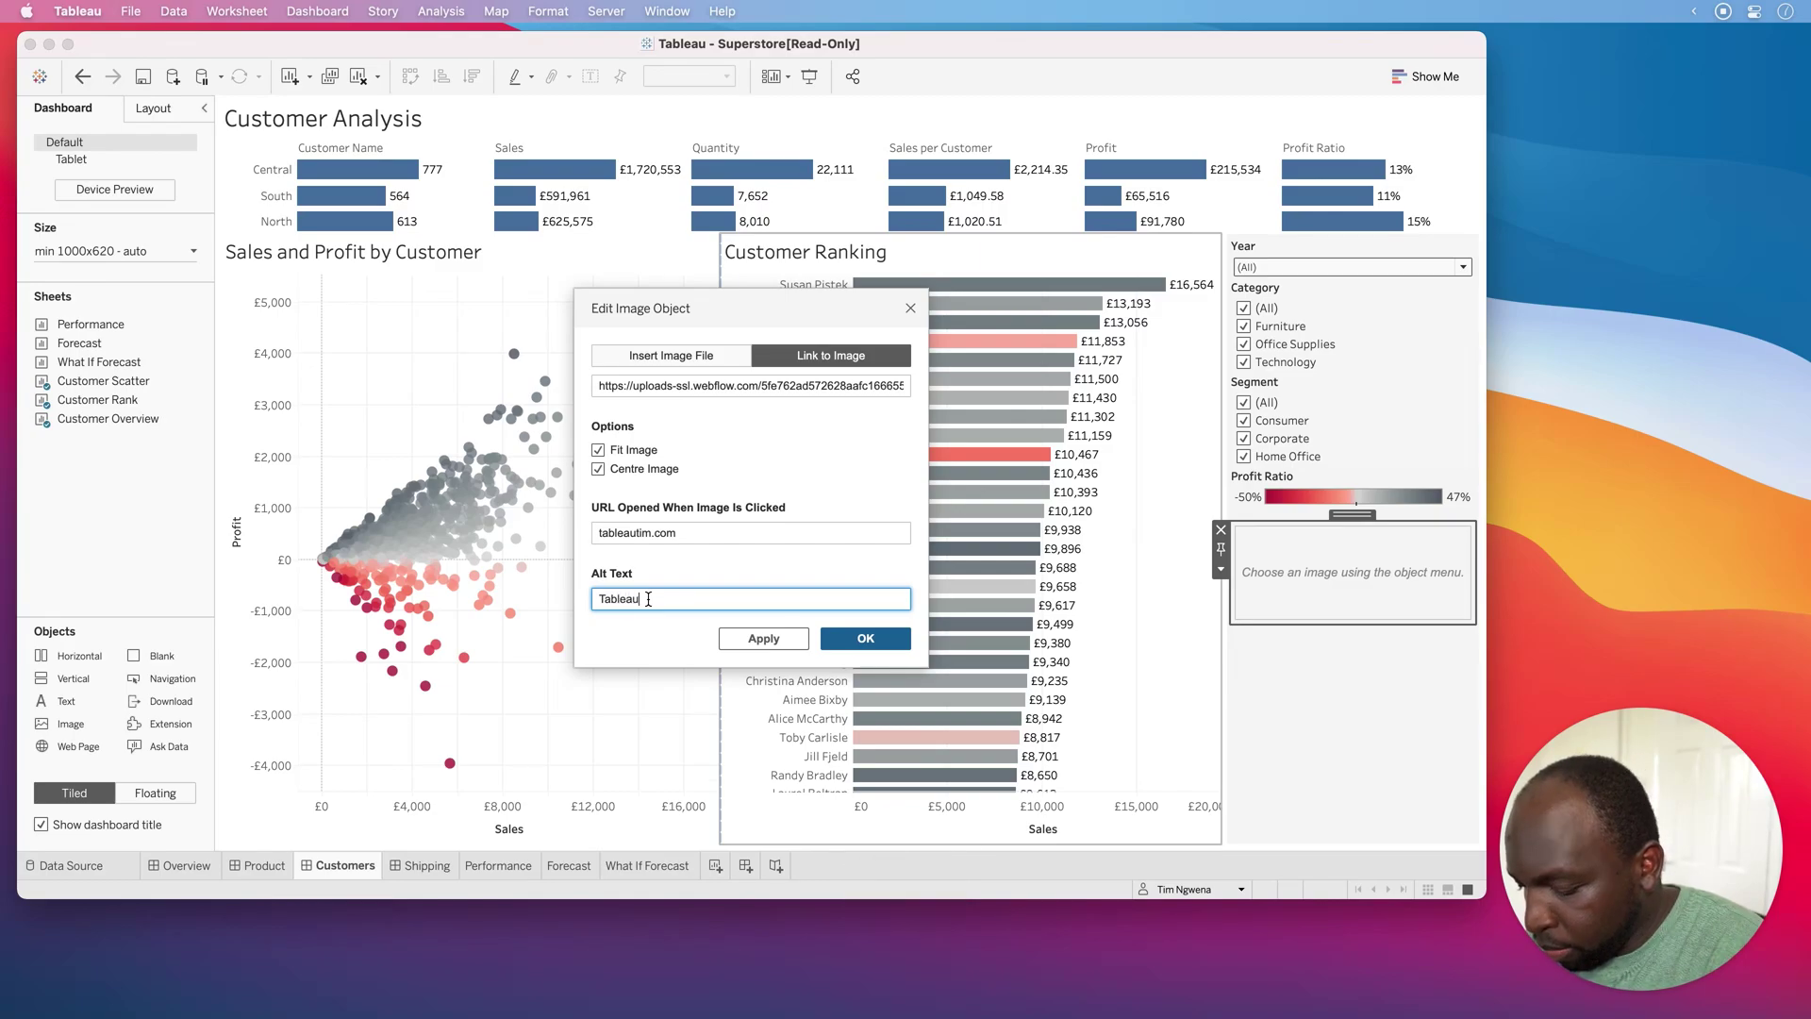
pyautogui.write('tim logo,')
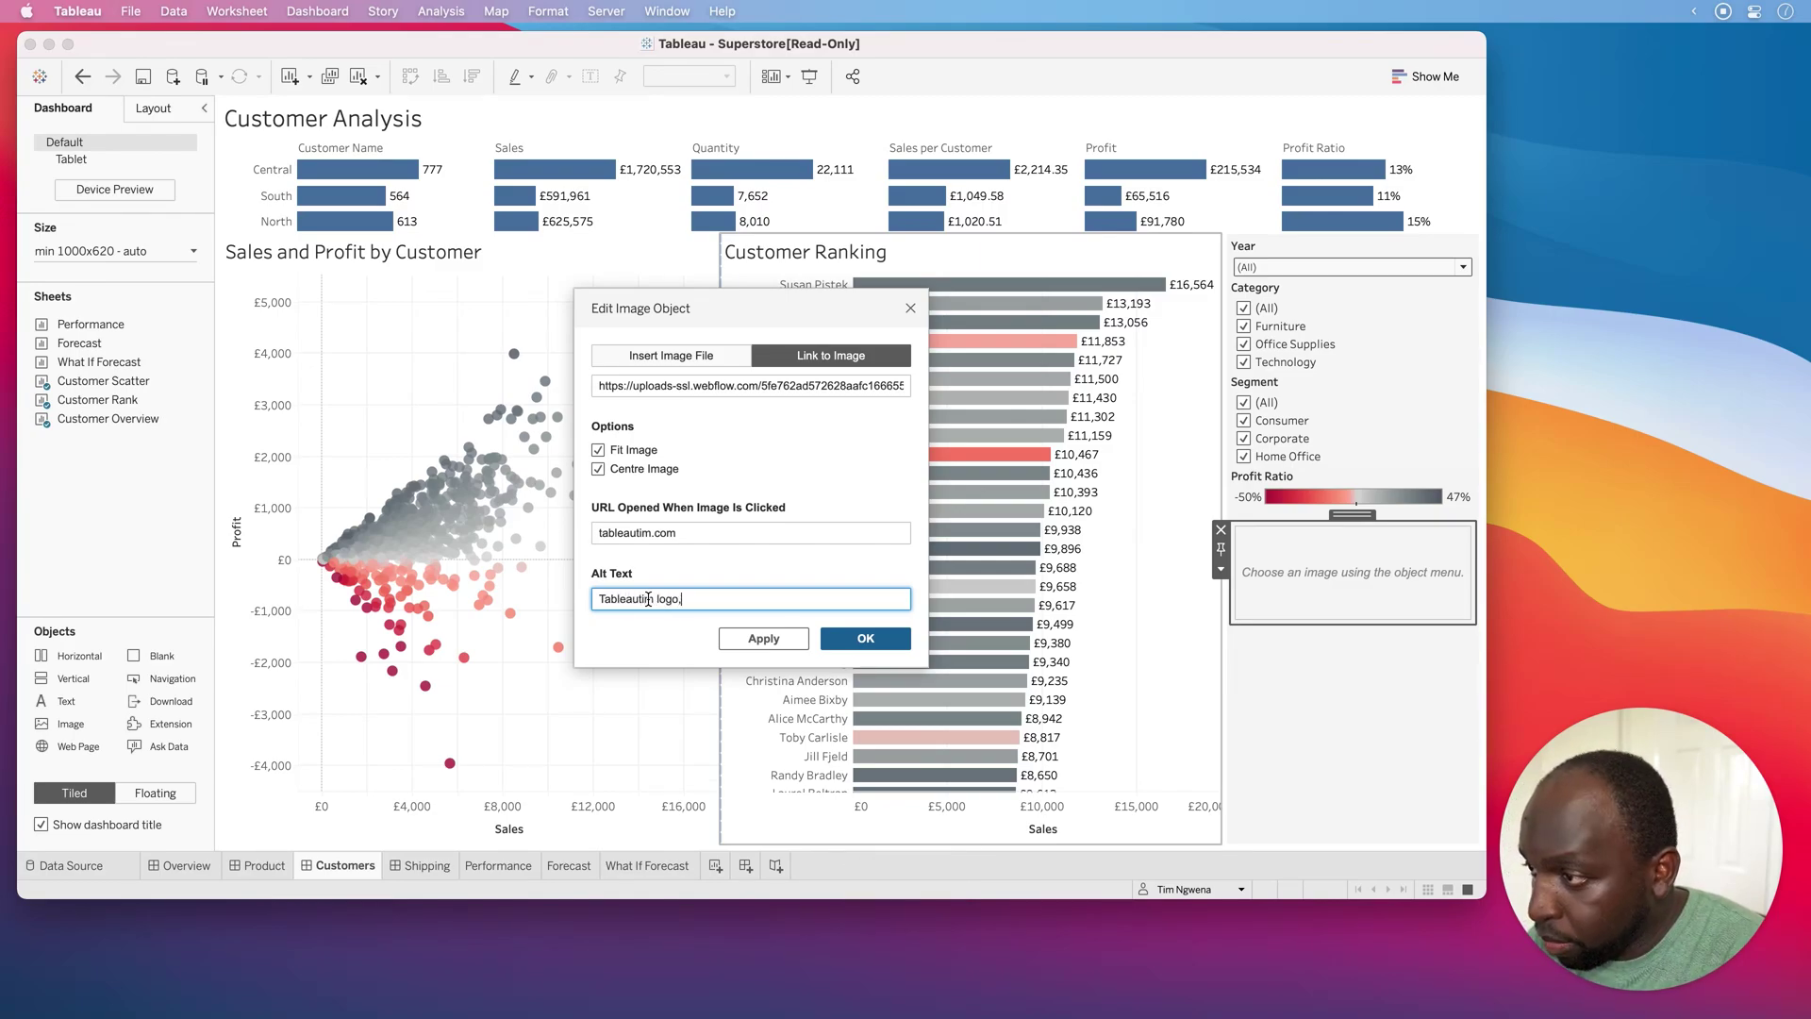
pyautogui.write(' click to go ')
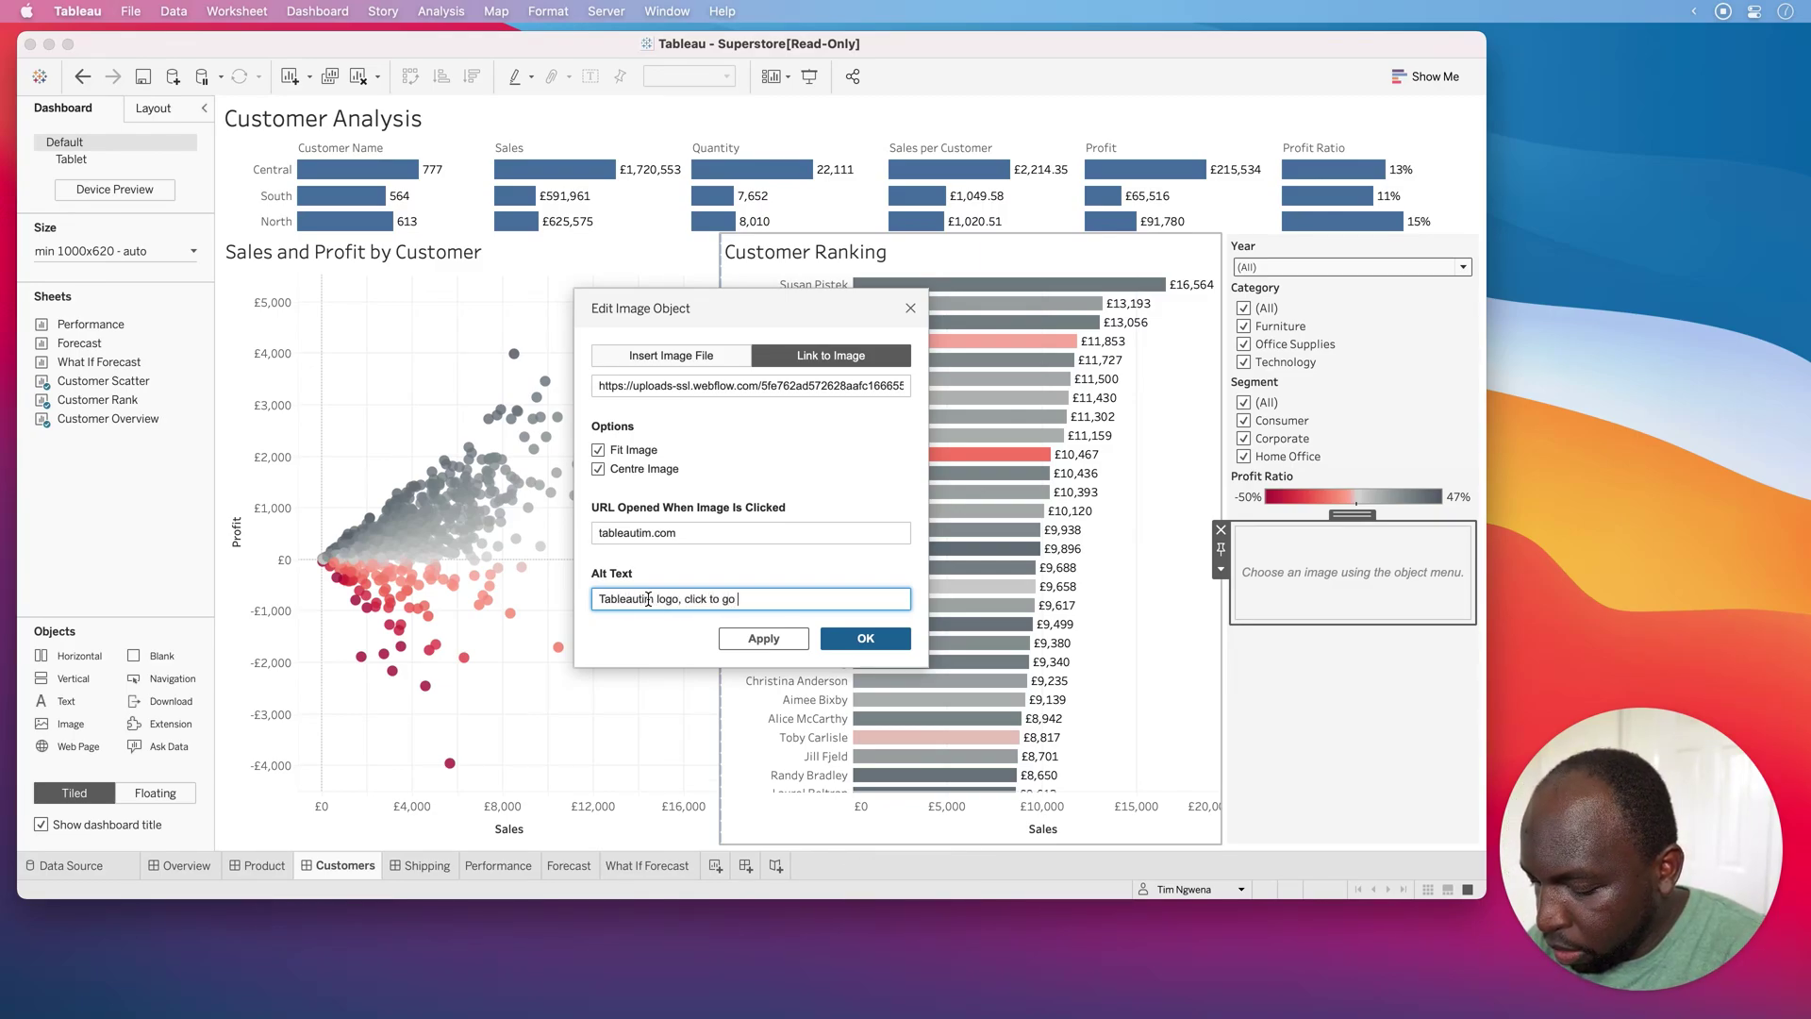
pyautogui.write('to the website')
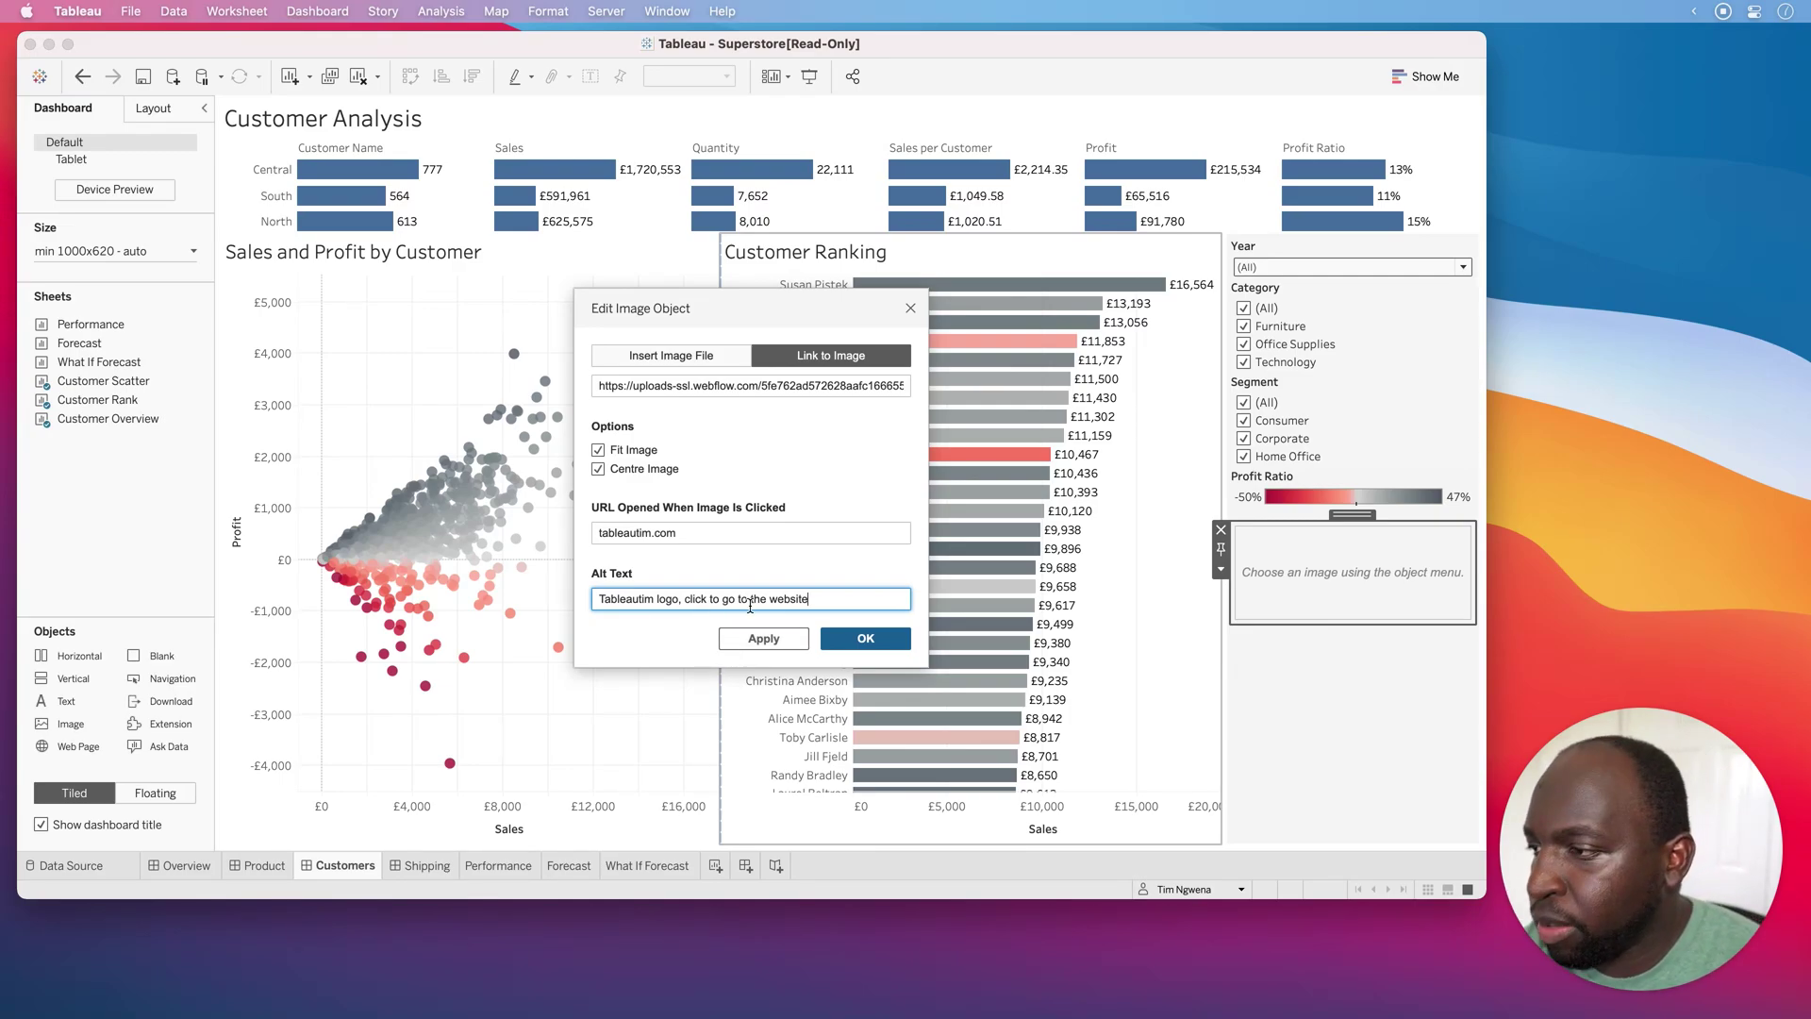
pyautogui.click(764, 638)
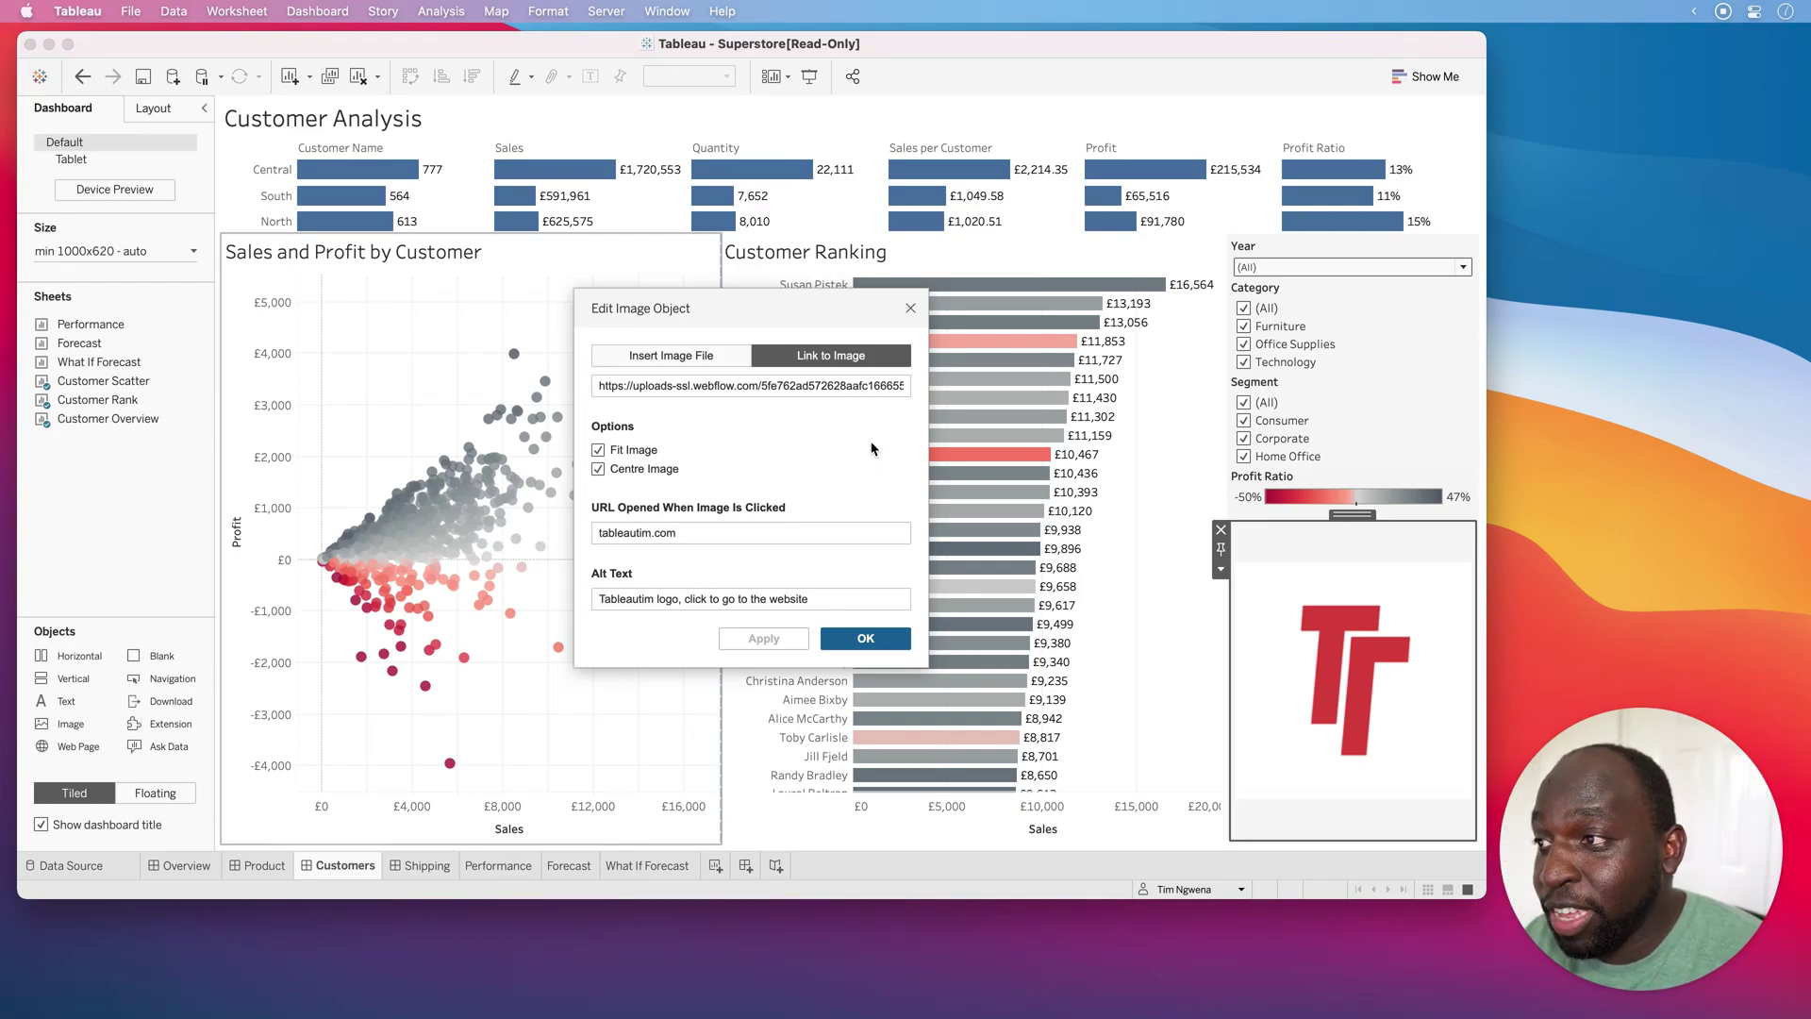
pyautogui.click(839, 387)
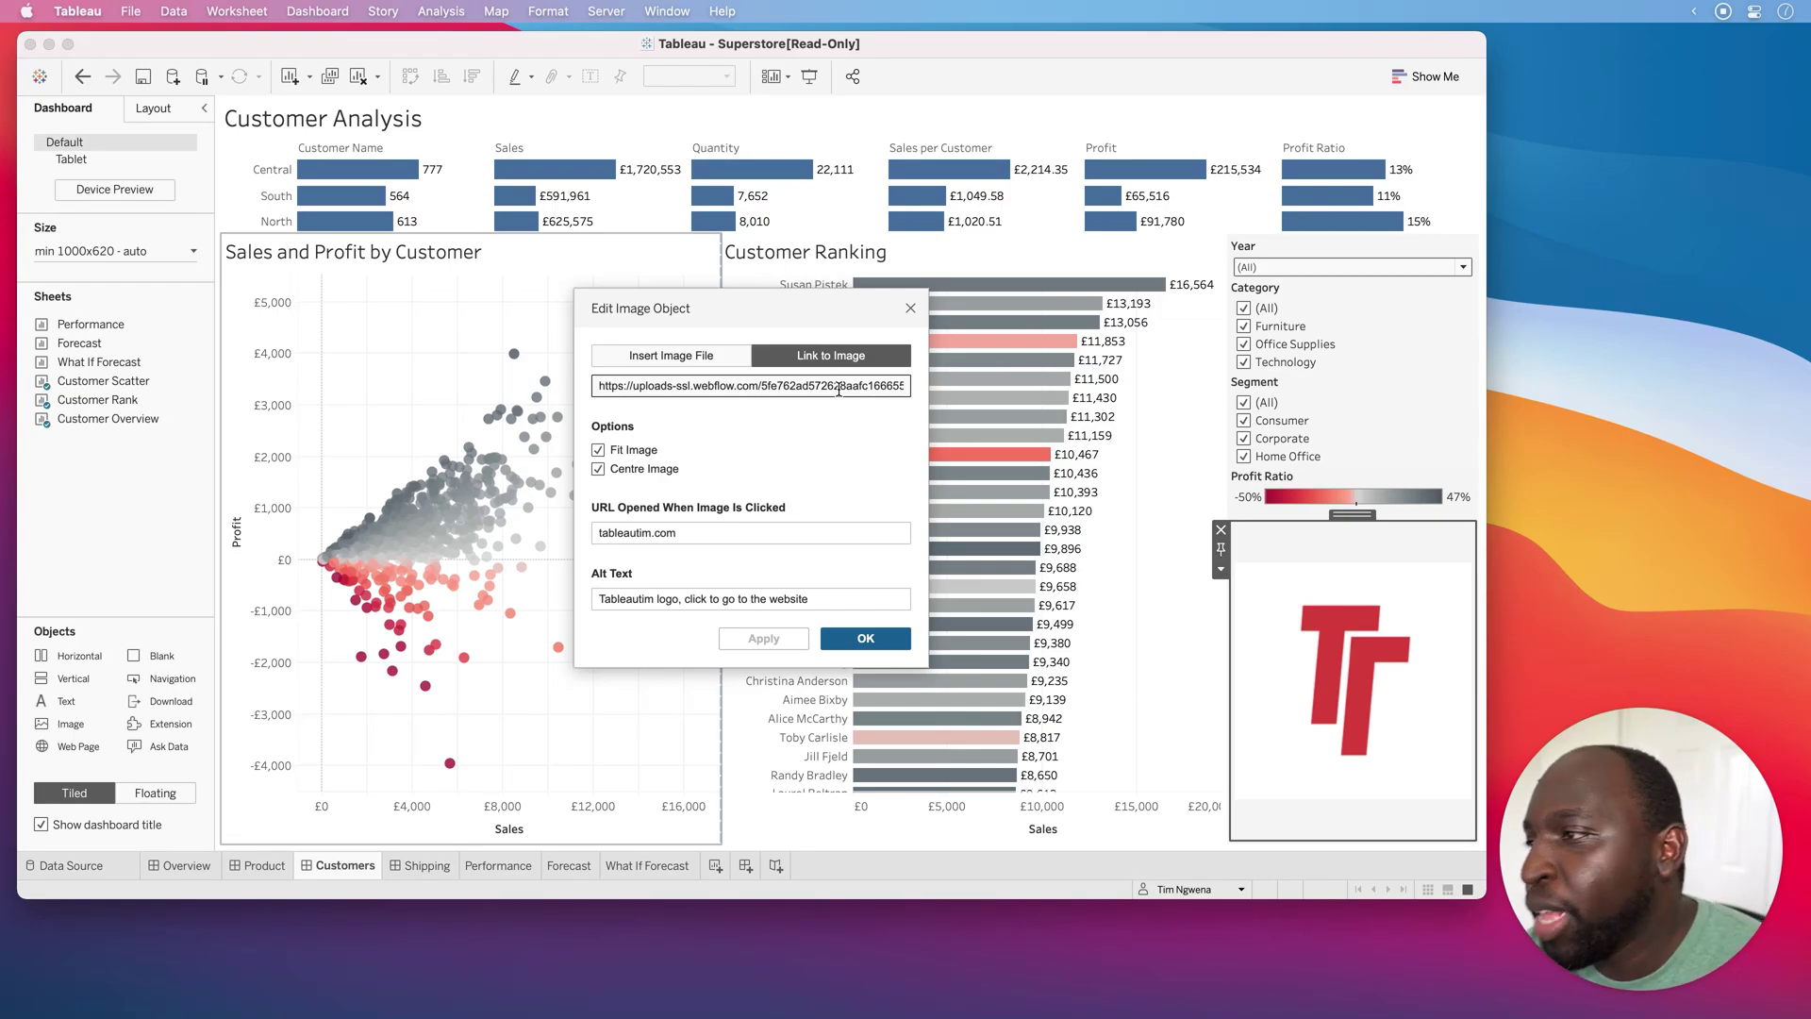
pyautogui.click(866, 638)
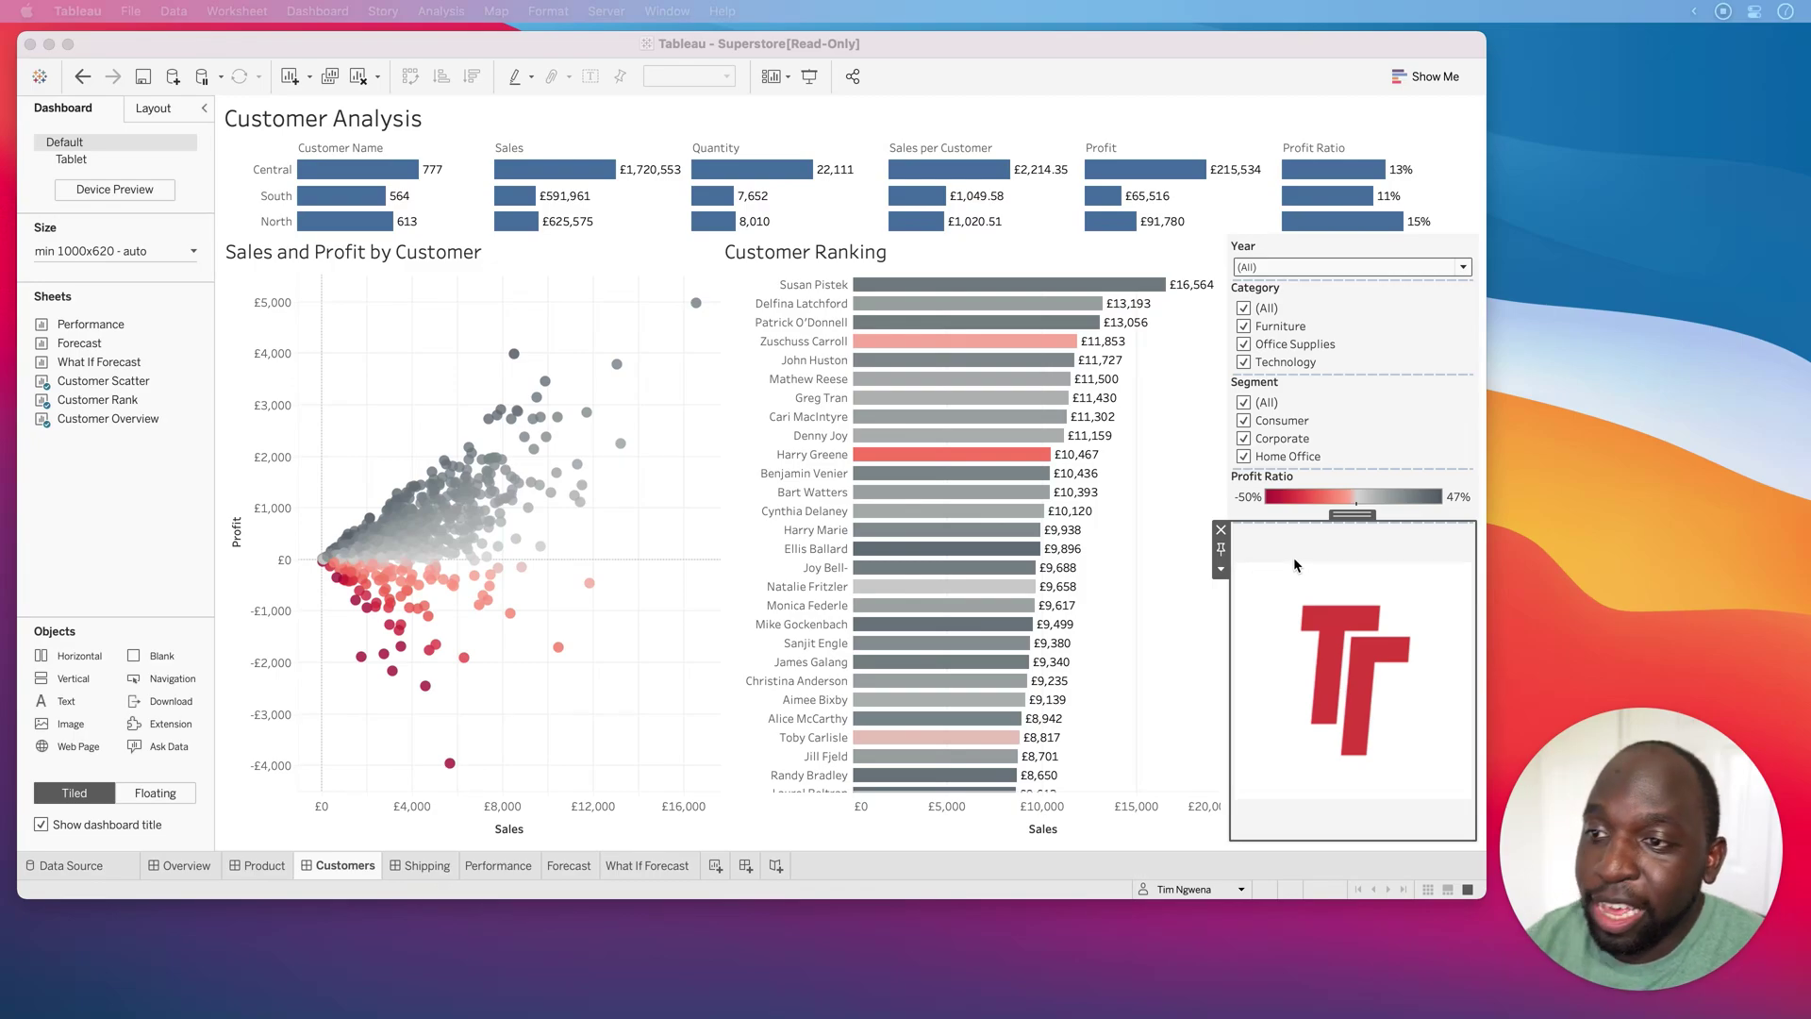
# Step: Replace the image object's web link with the copied media2.giphy.com animated GIF address and apply the image settings
pyautogui.click(1221, 569)
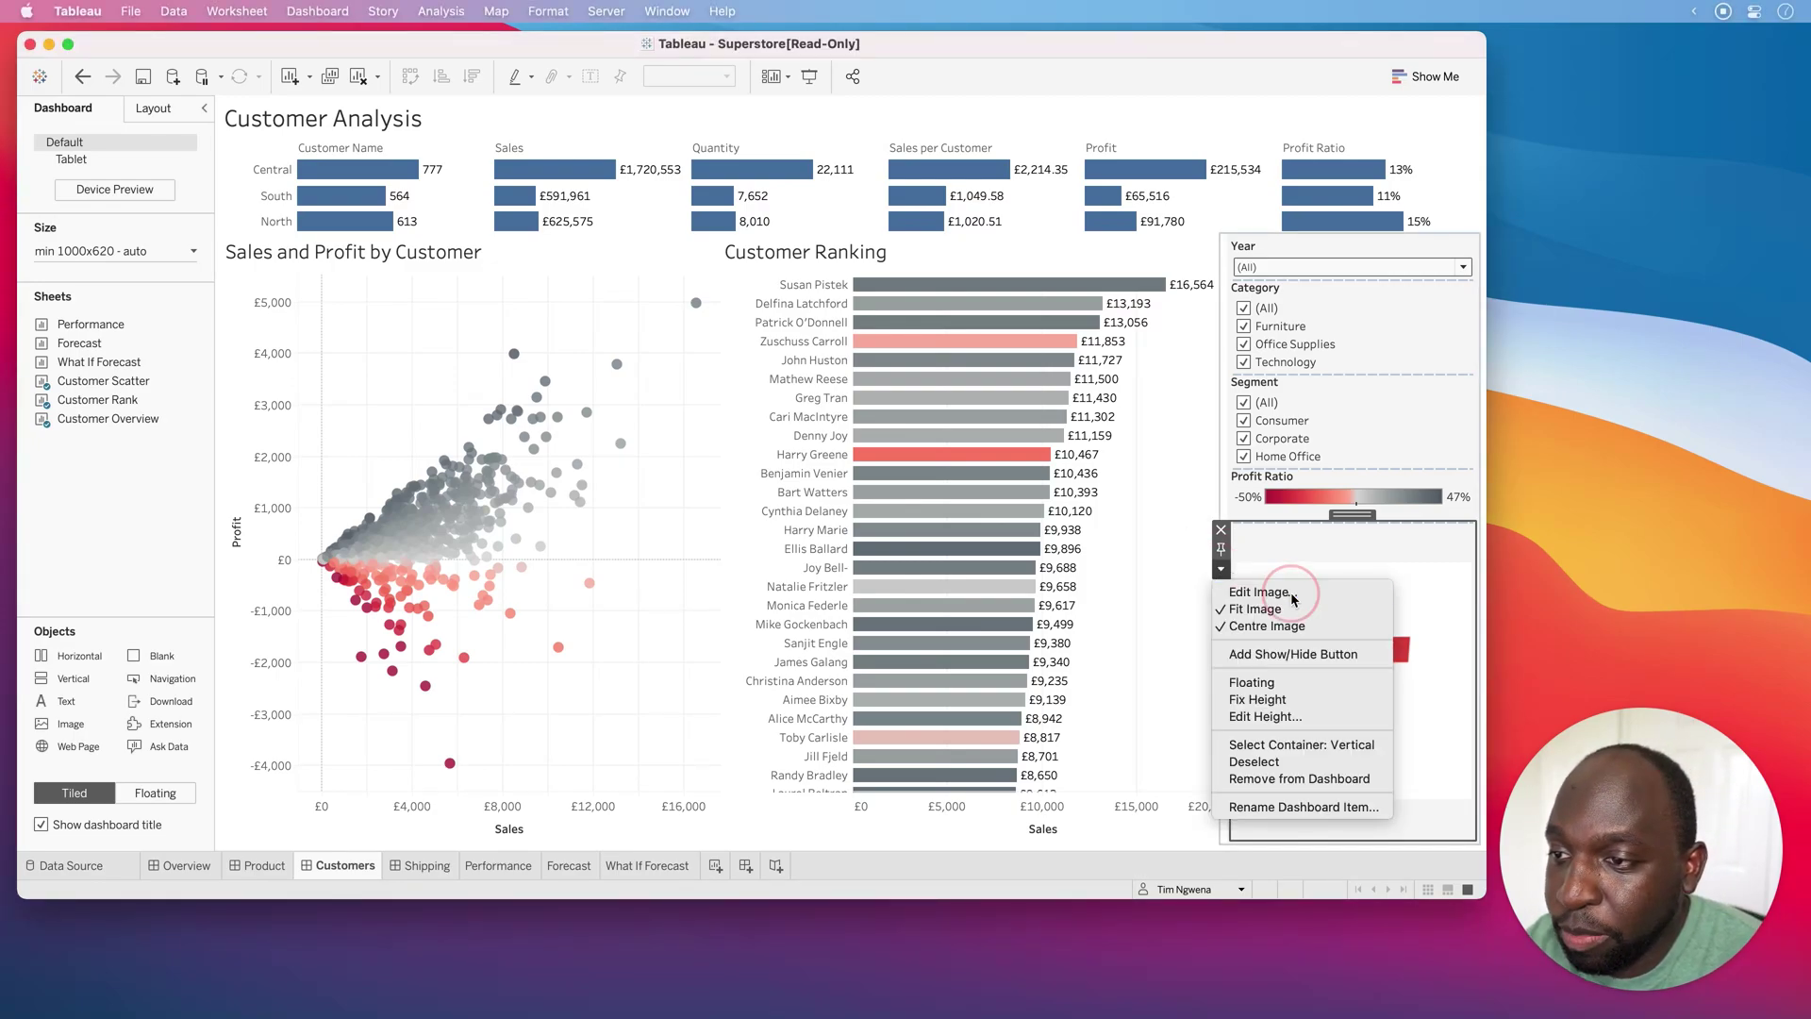
pyautogui.click(1262, 591)
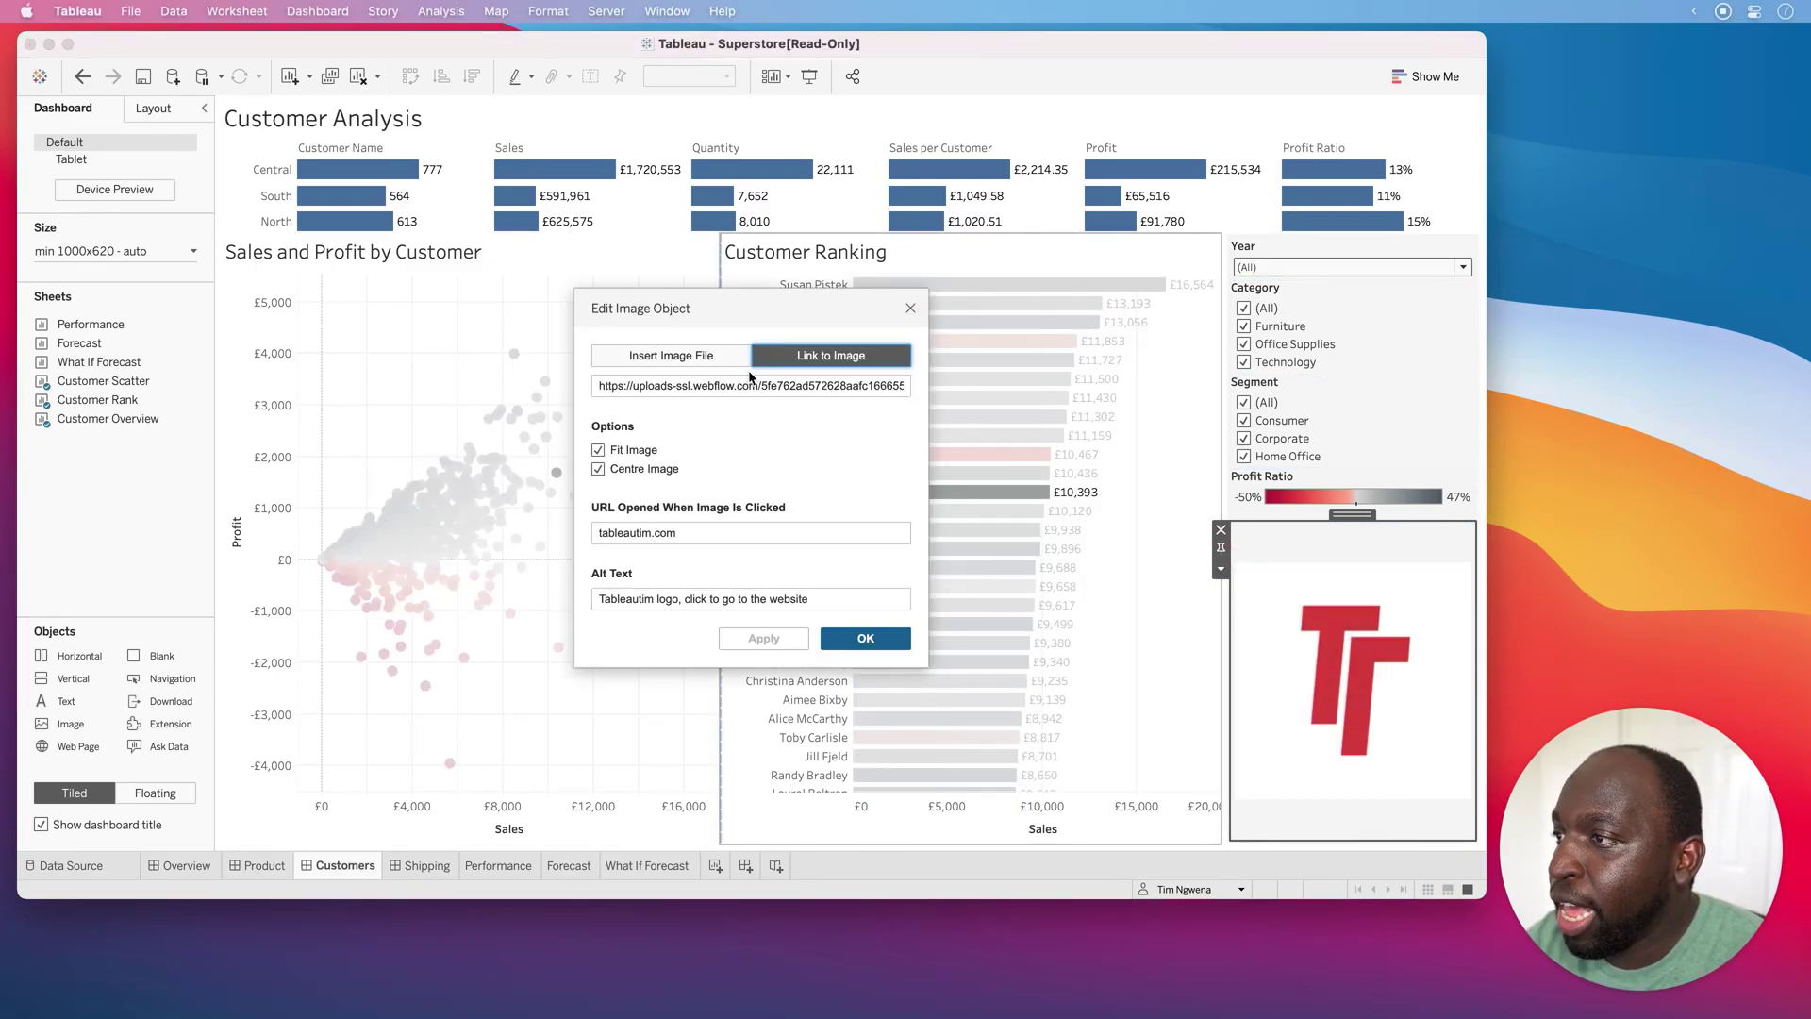
pyautogui.press('BackSpace')
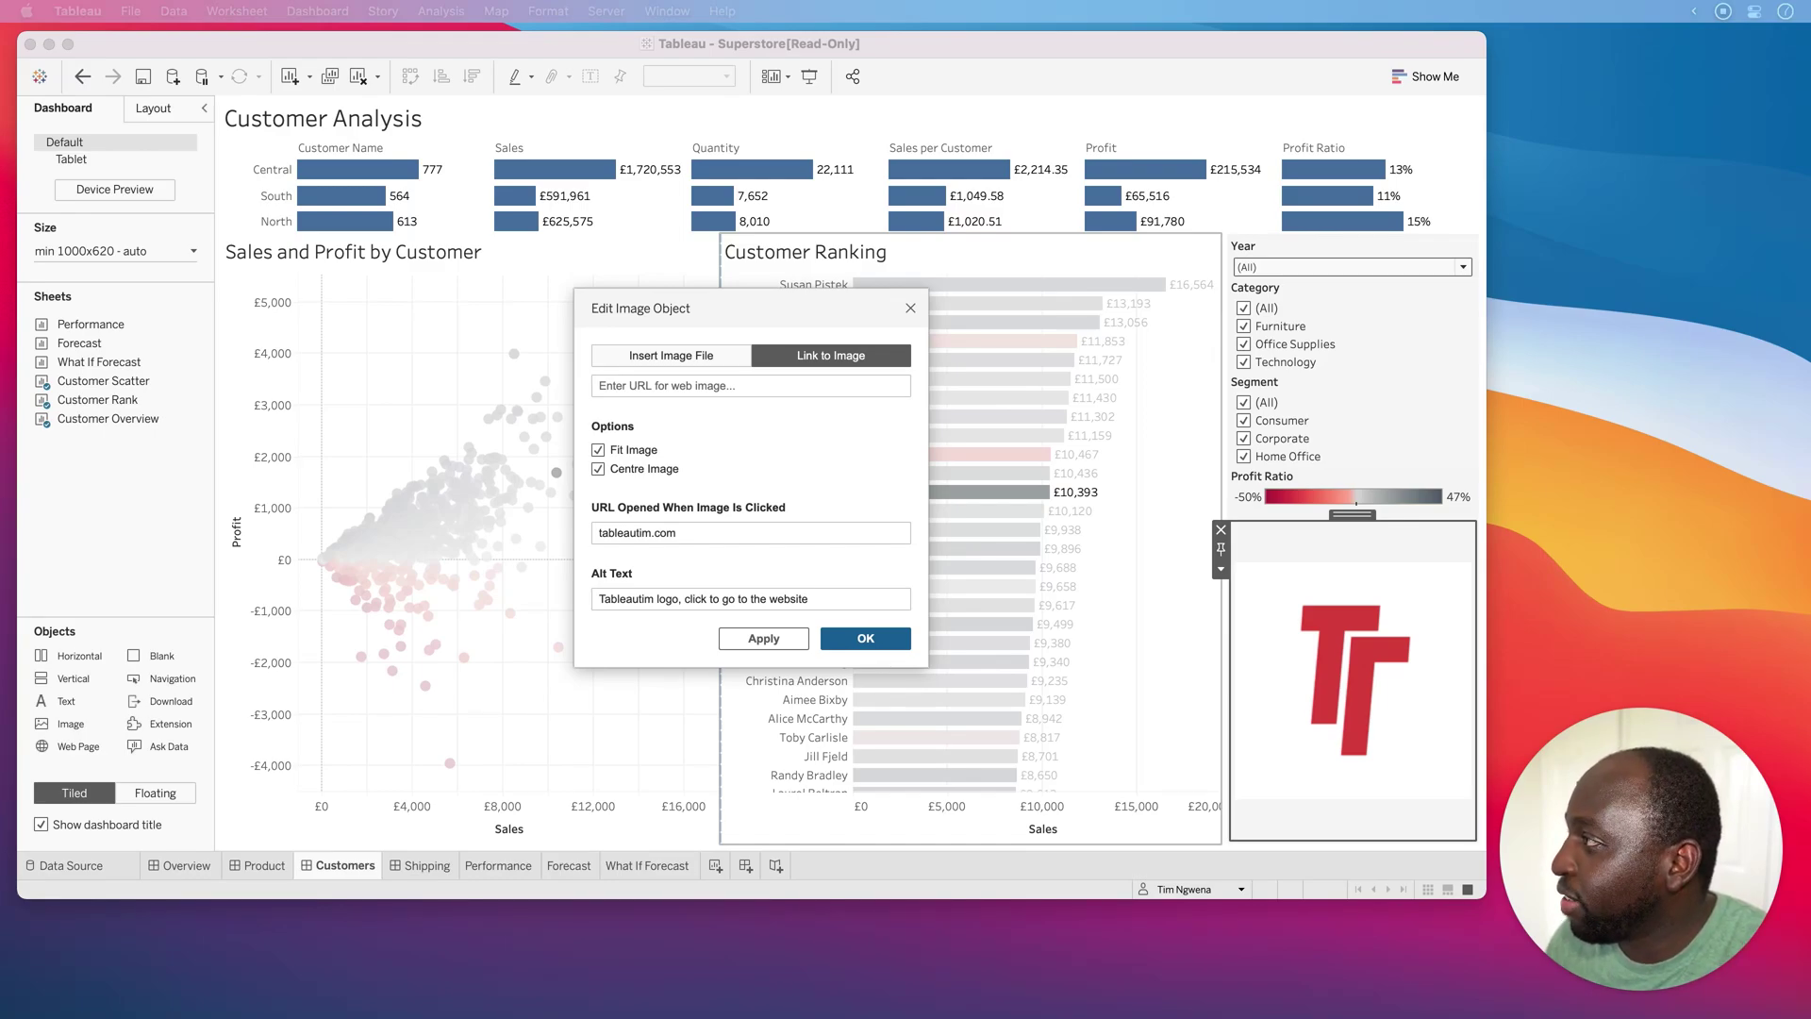
pyautogui.click(699, 384)
pyautogui.press('super+v')
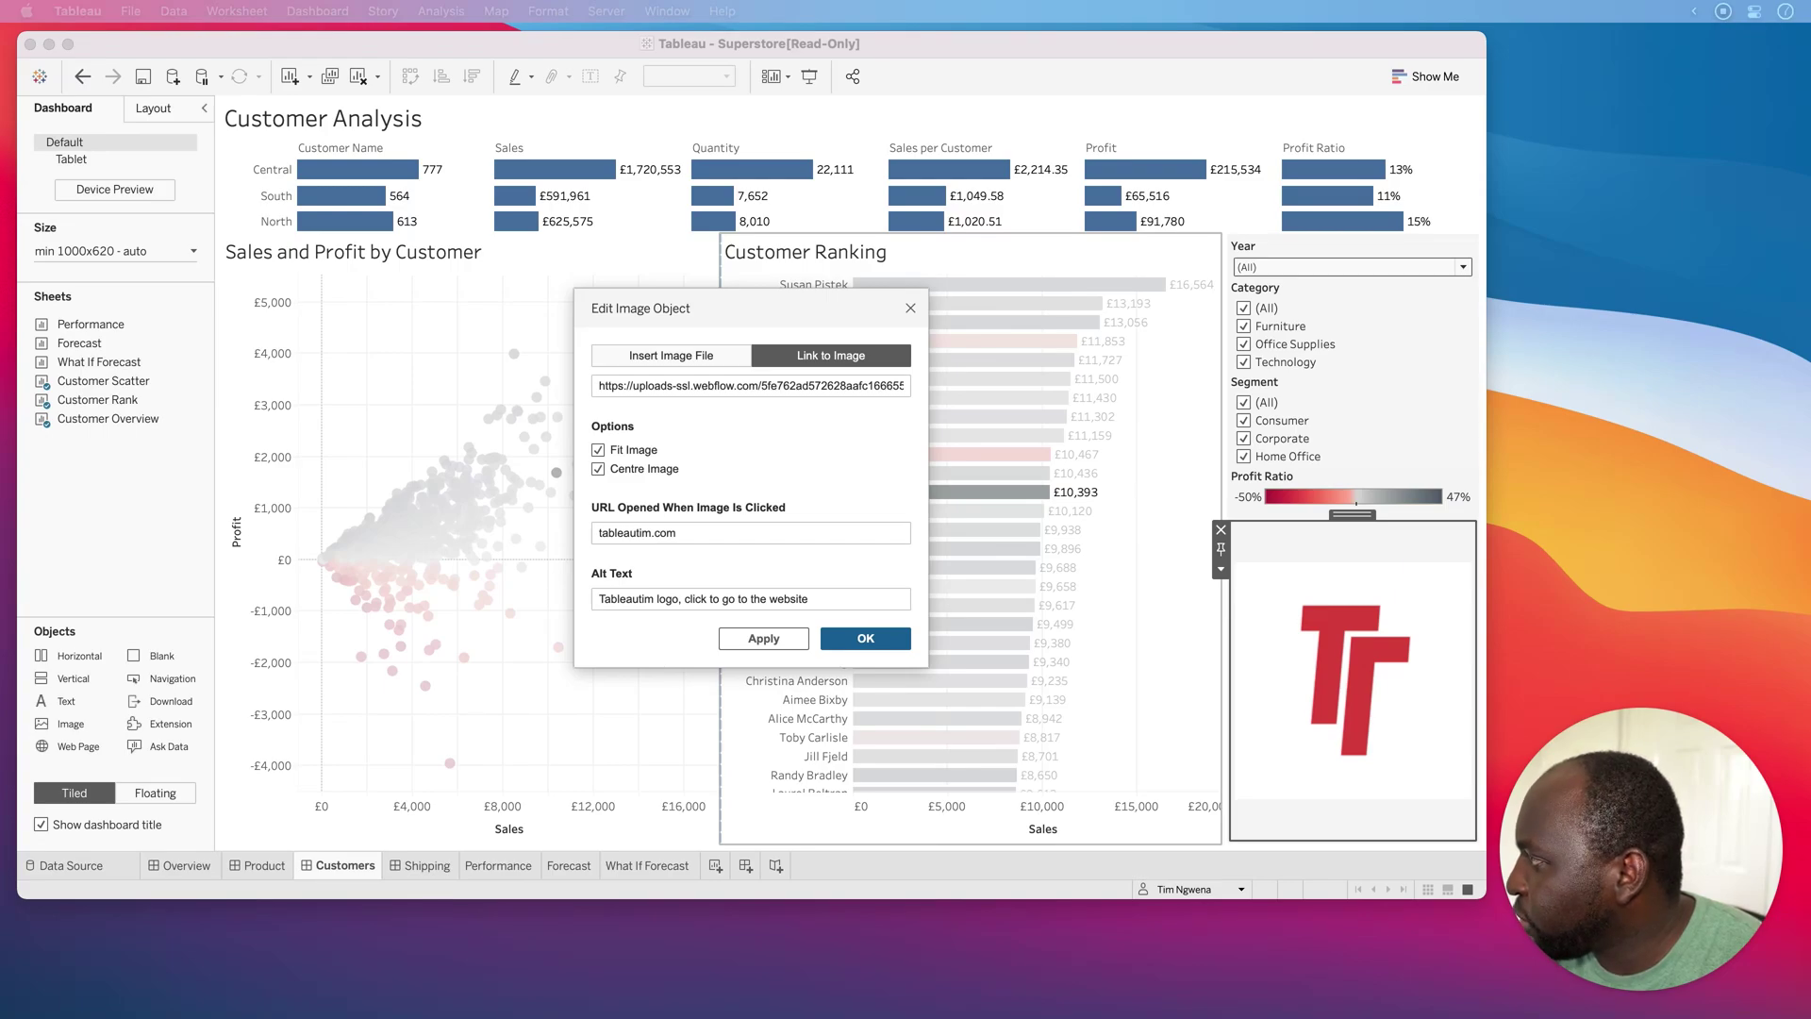
pyautogui.click(734, 388)
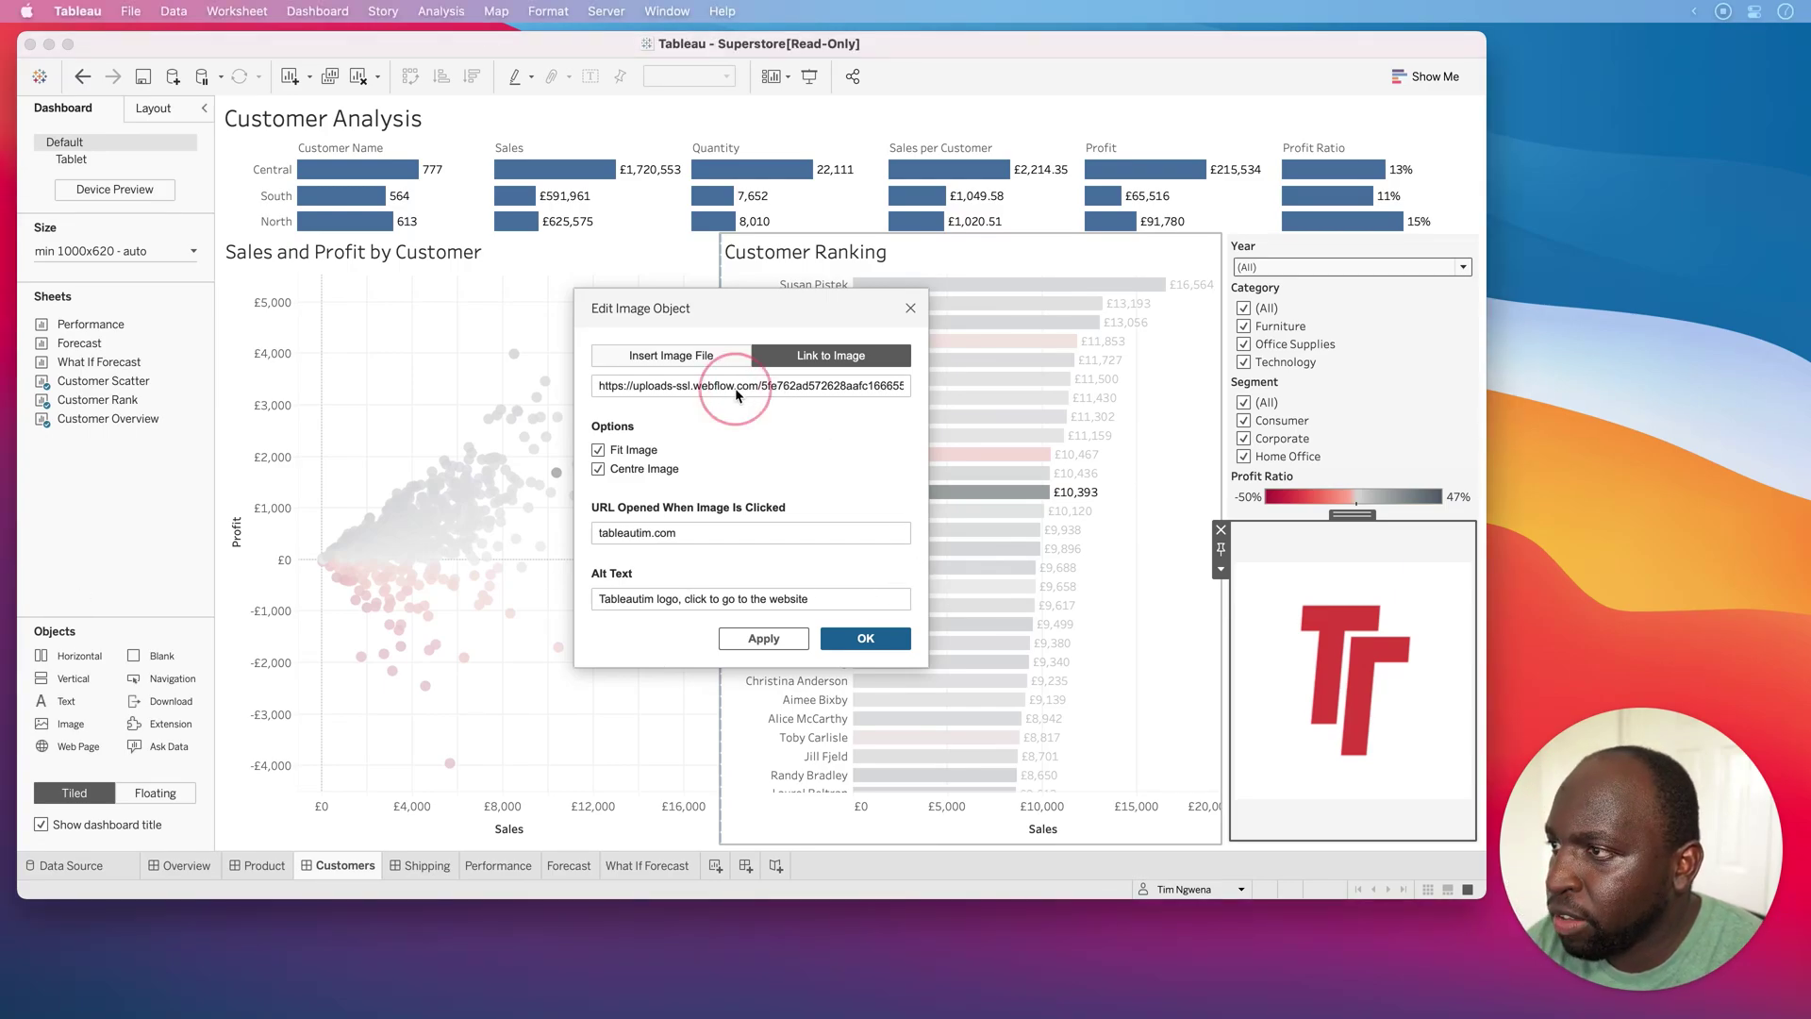
pyautogui.tripleClick(734, 388)
pyautogui.click(735, 388)
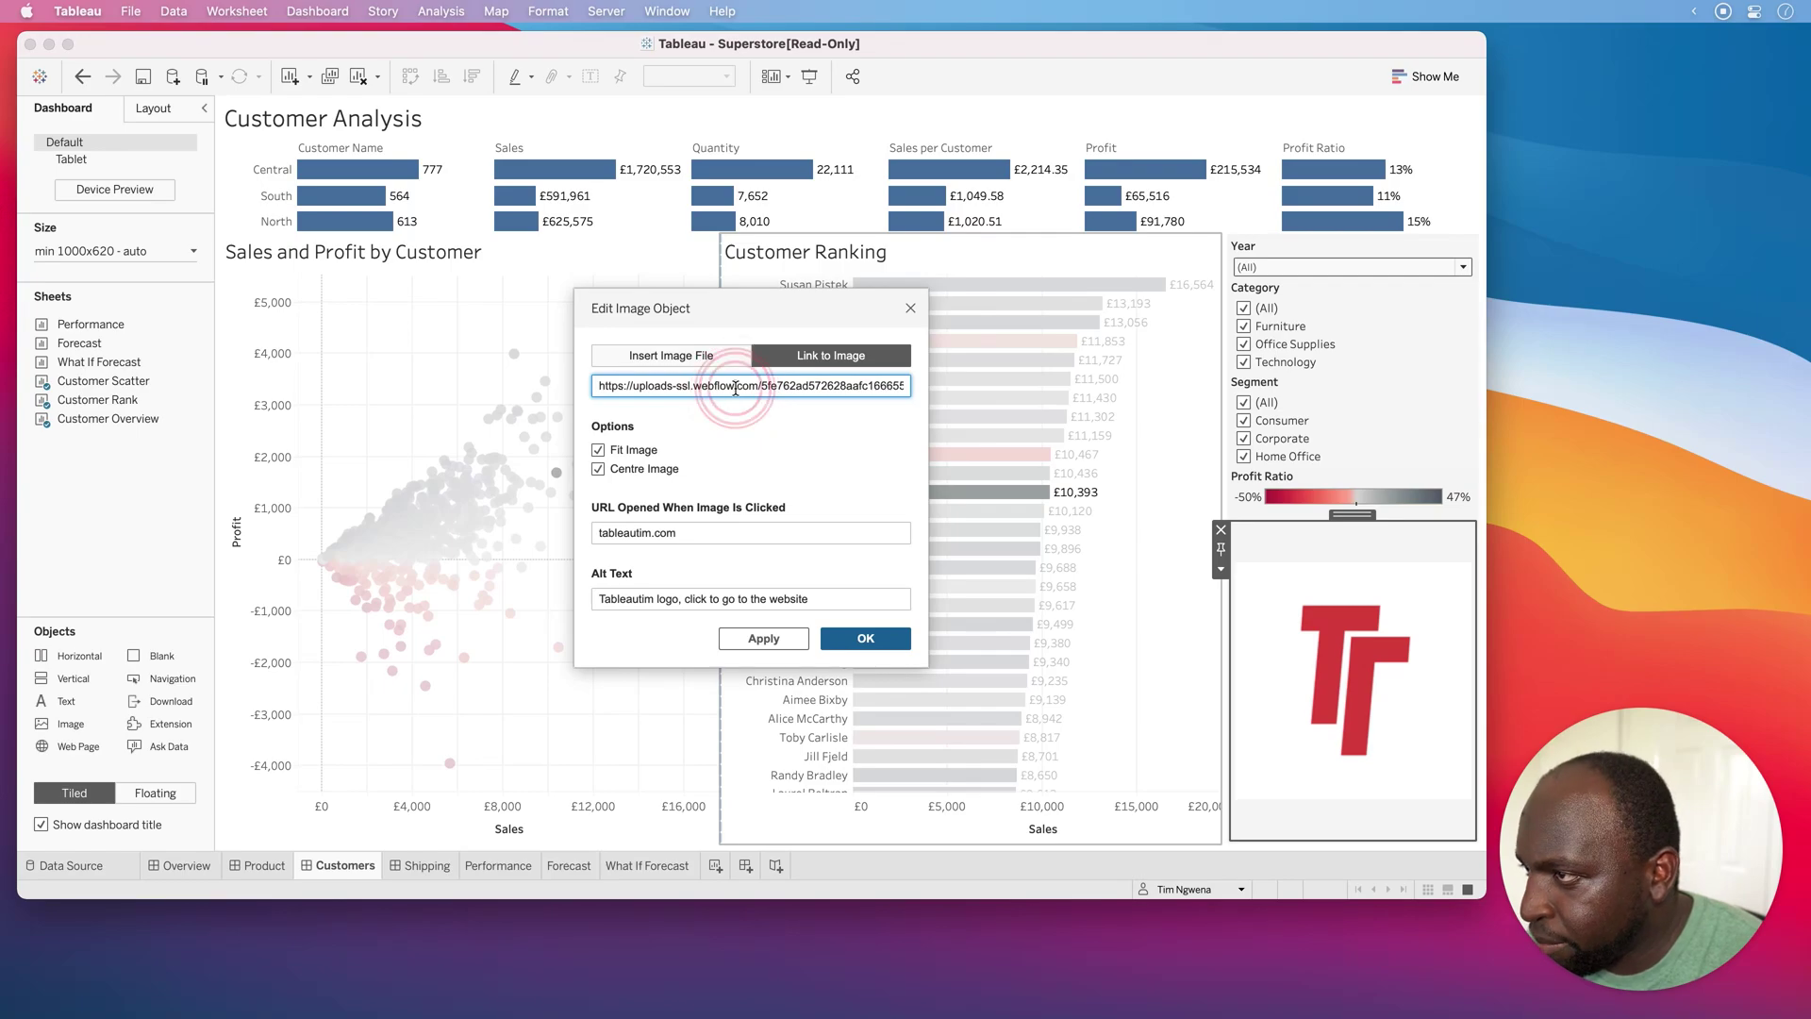
pyautogui.tripleClick(735, 388)
pyautogui.press('cmd+v')
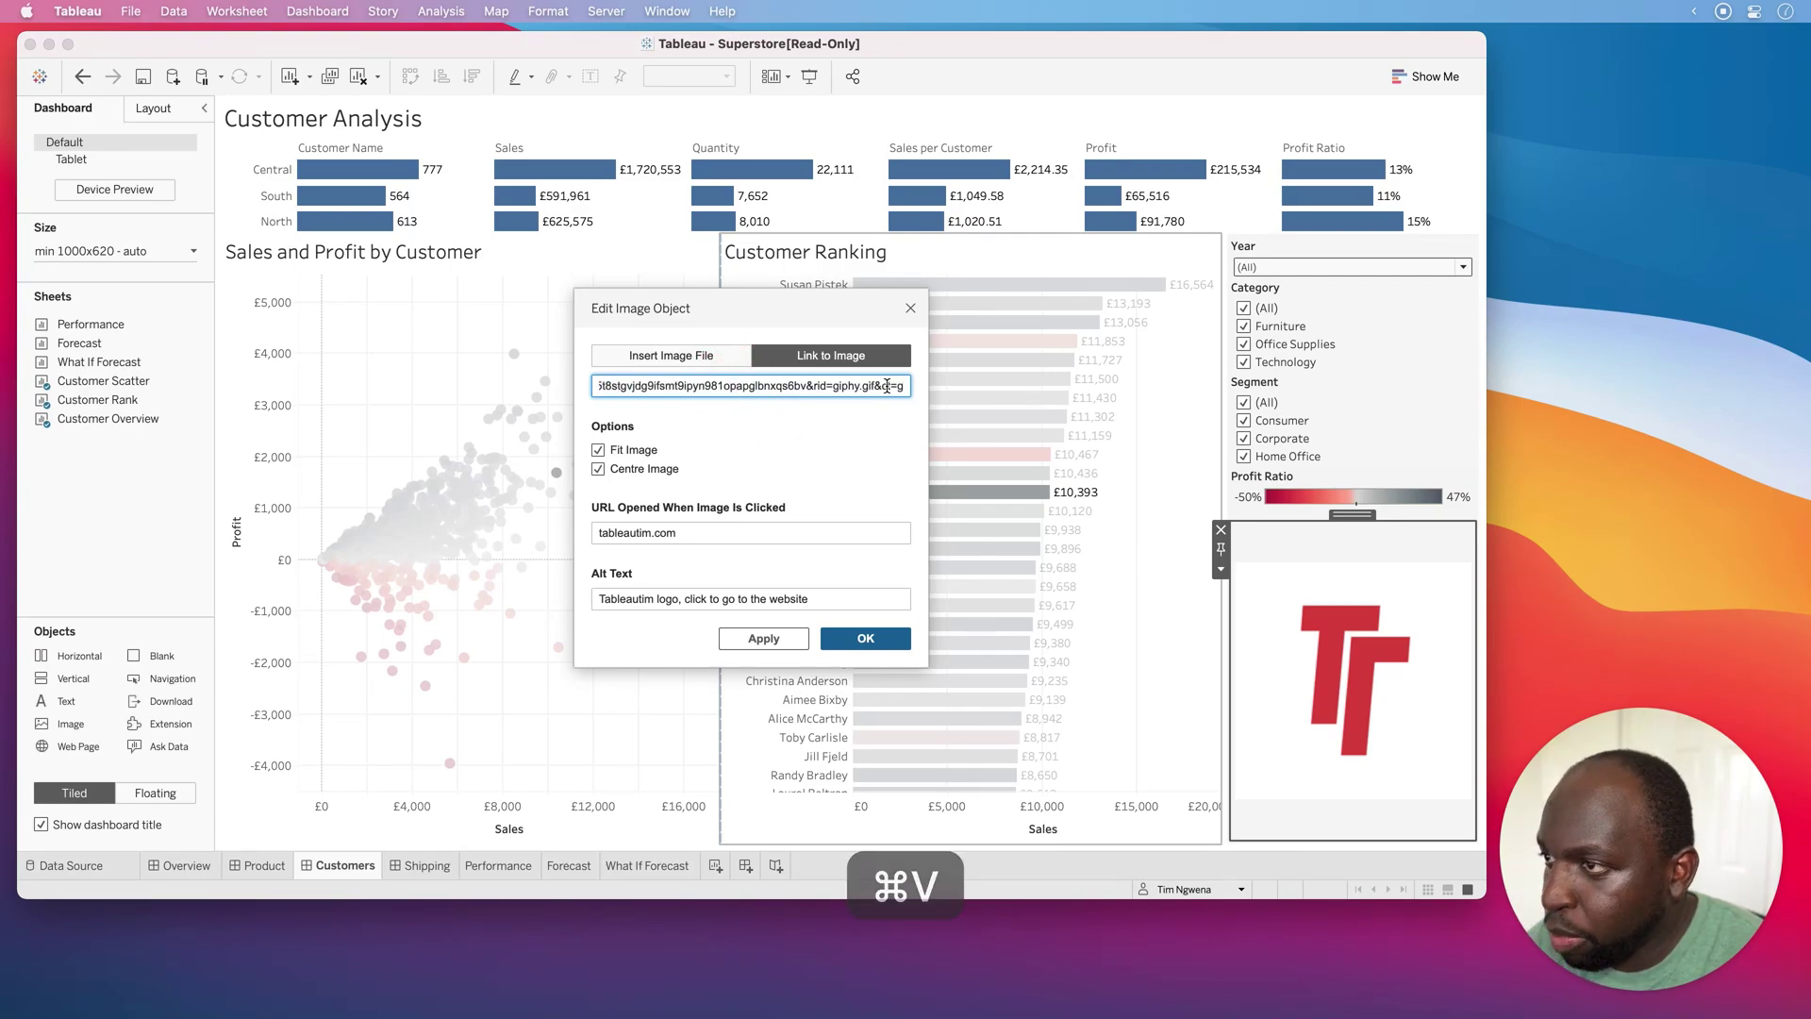
pyautogui.click(877, 394)
pyautogui.click(1007, 396)
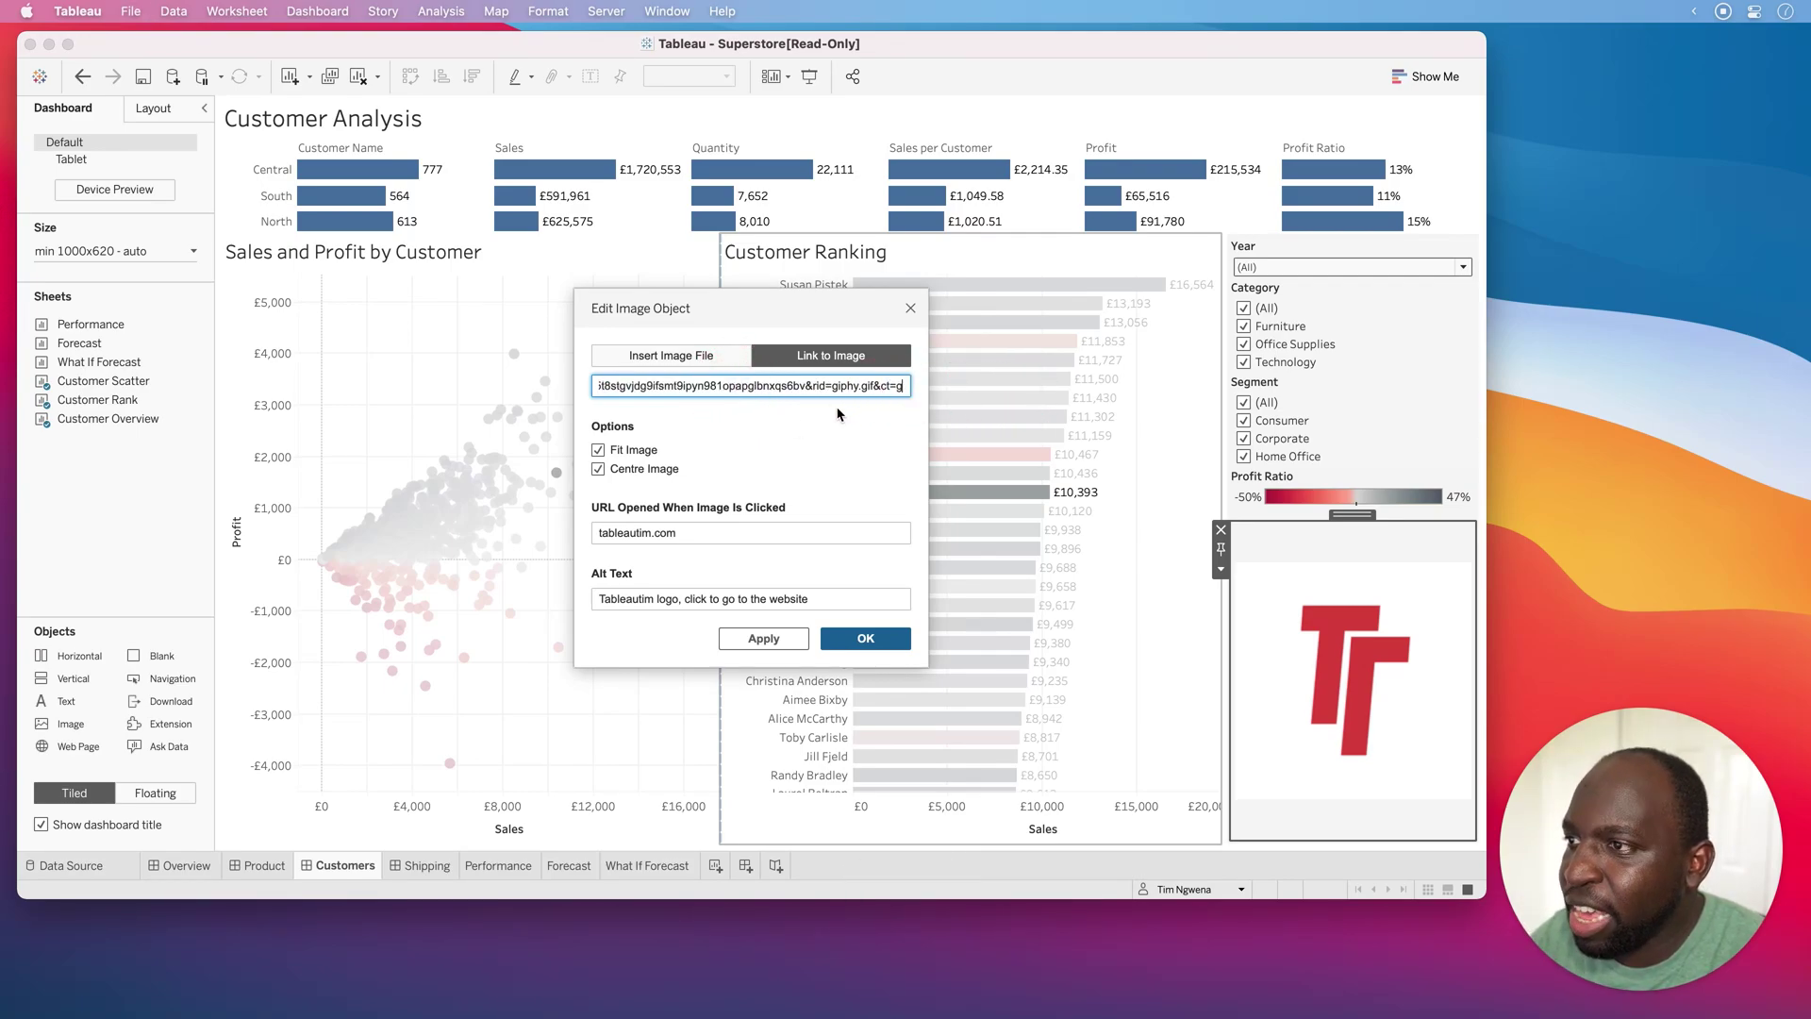
pyautogui.click(766, 640)
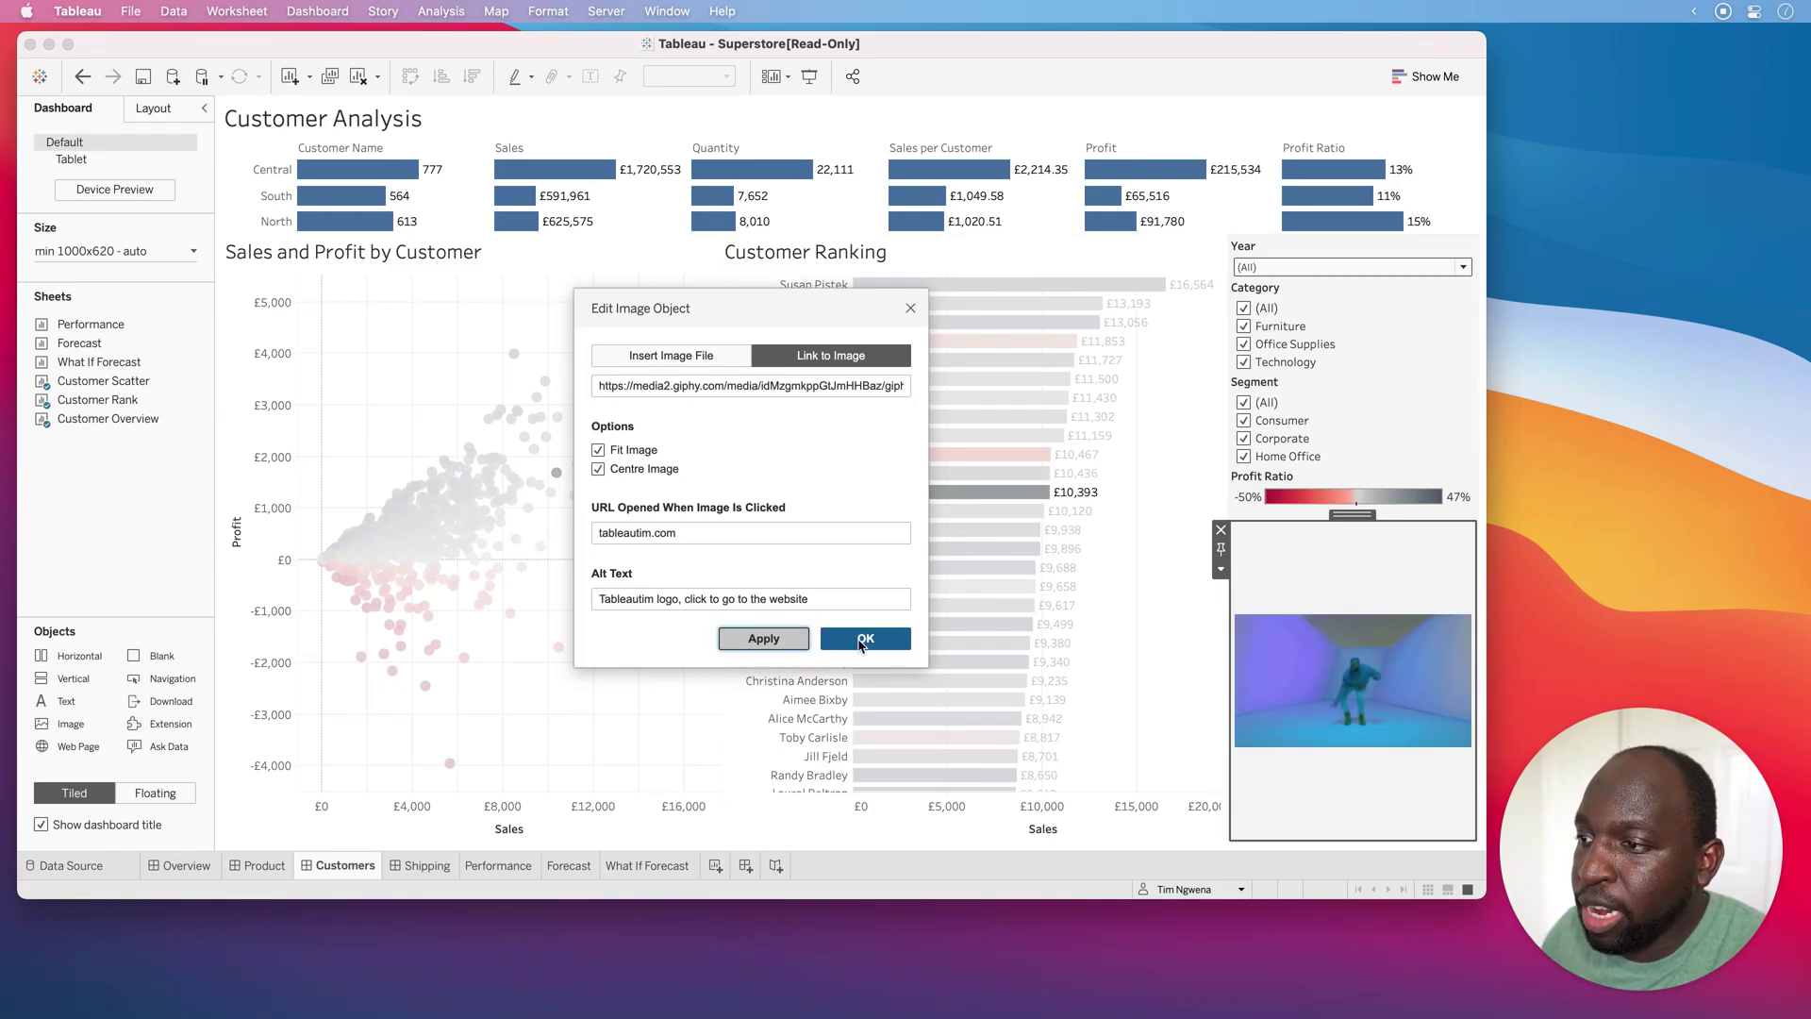
pyautogui.click(864, 641)
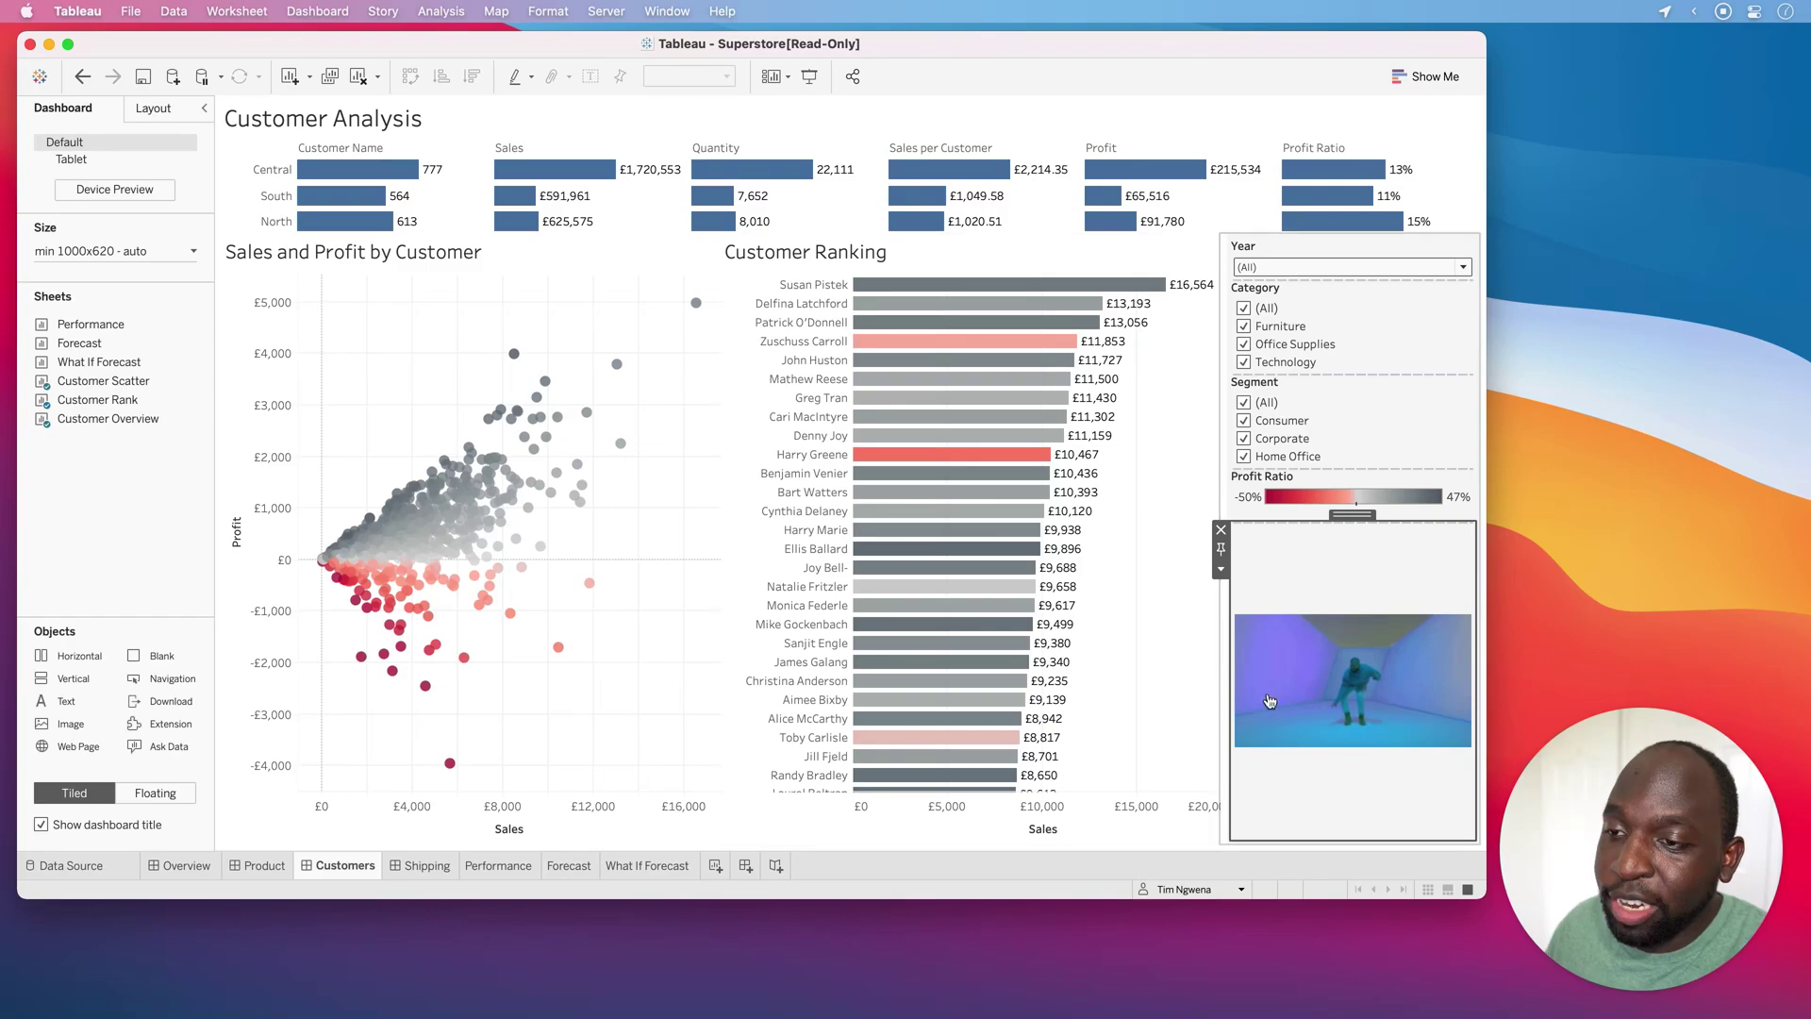
# Step: Start publishing the workbook to Tableau Online and choose 2021-2 as its project
pyautogui.click(607, 11)
pyautogui.click(607, 11)
pyautogui.click(606, 11)
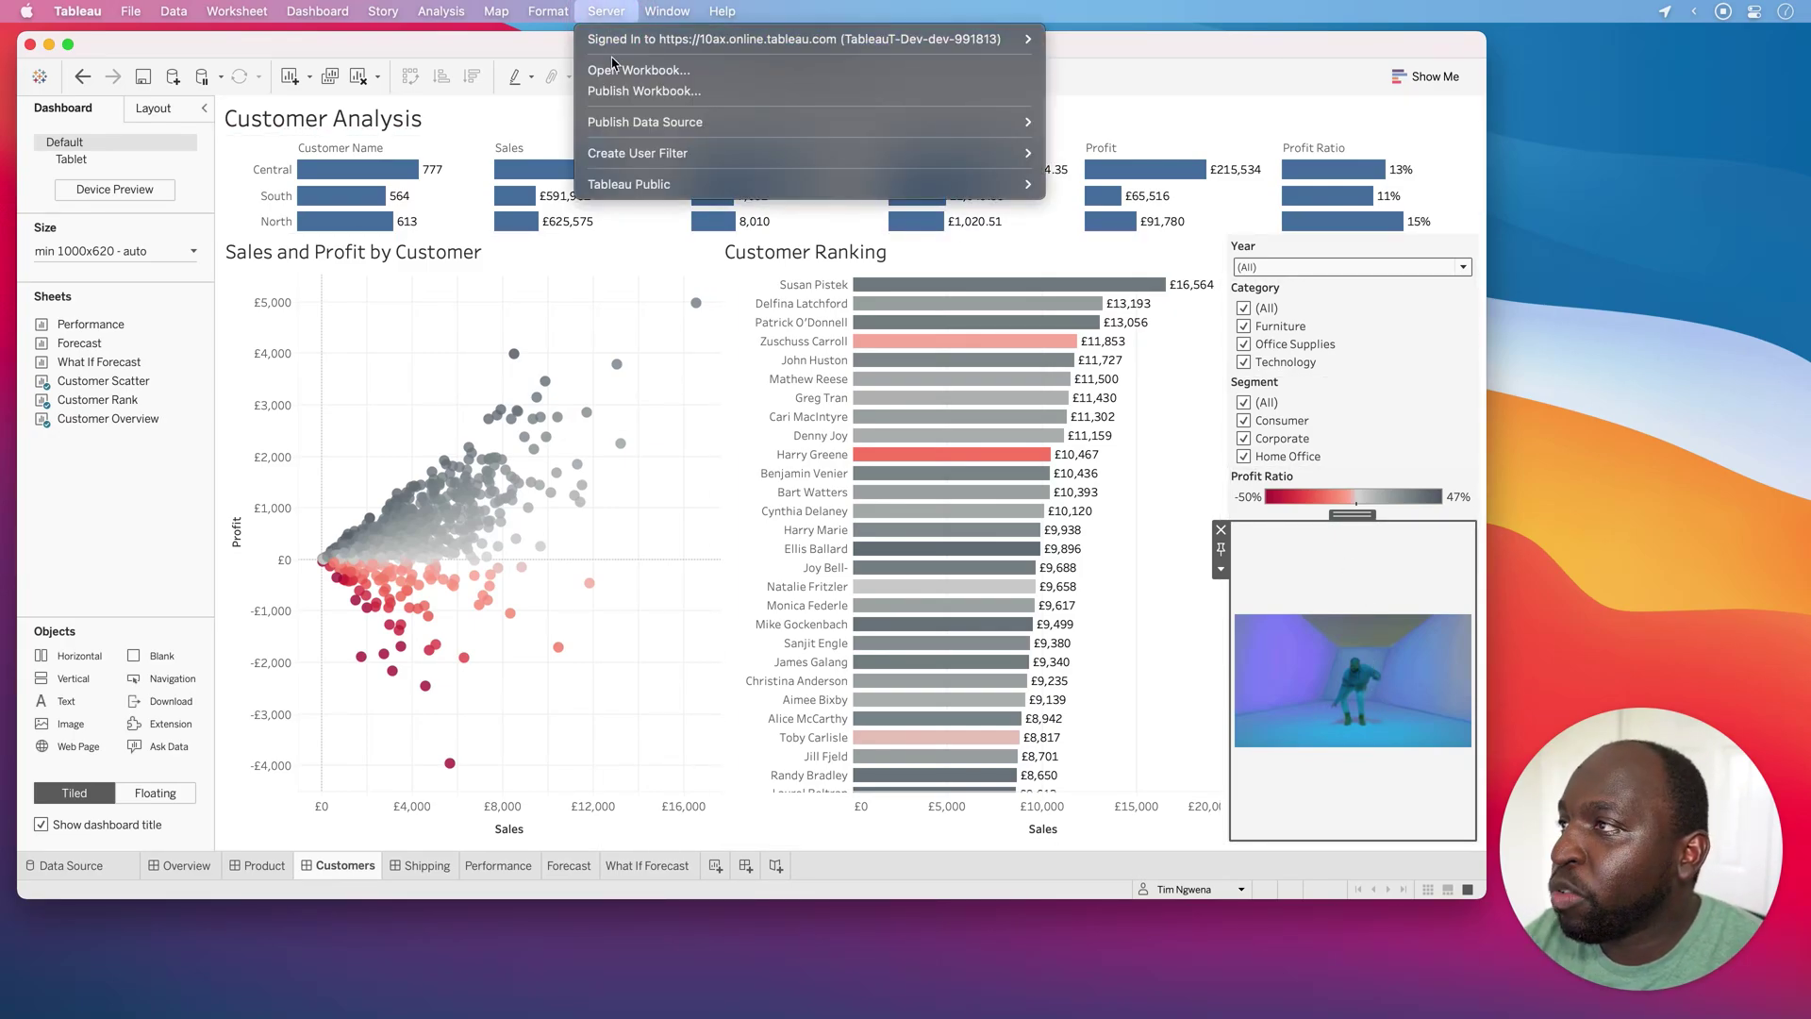
pyautogui.press('Escape')
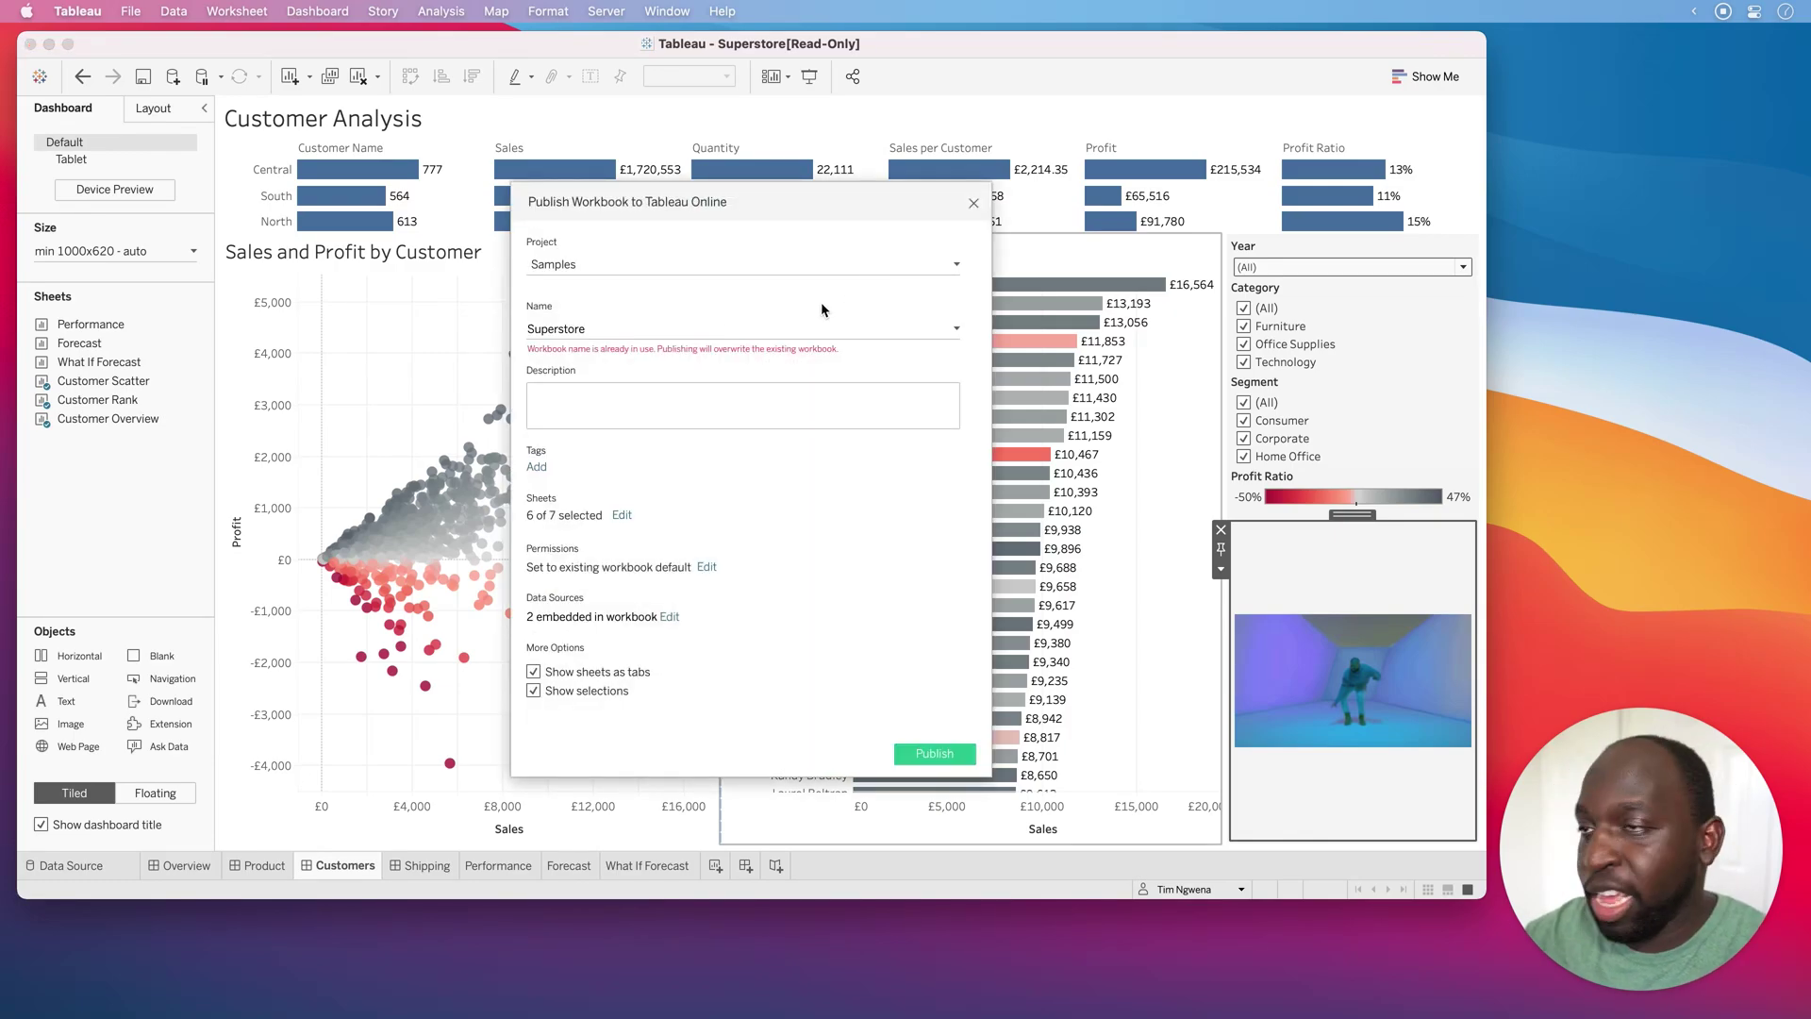
pyautogui.click(683, 264)
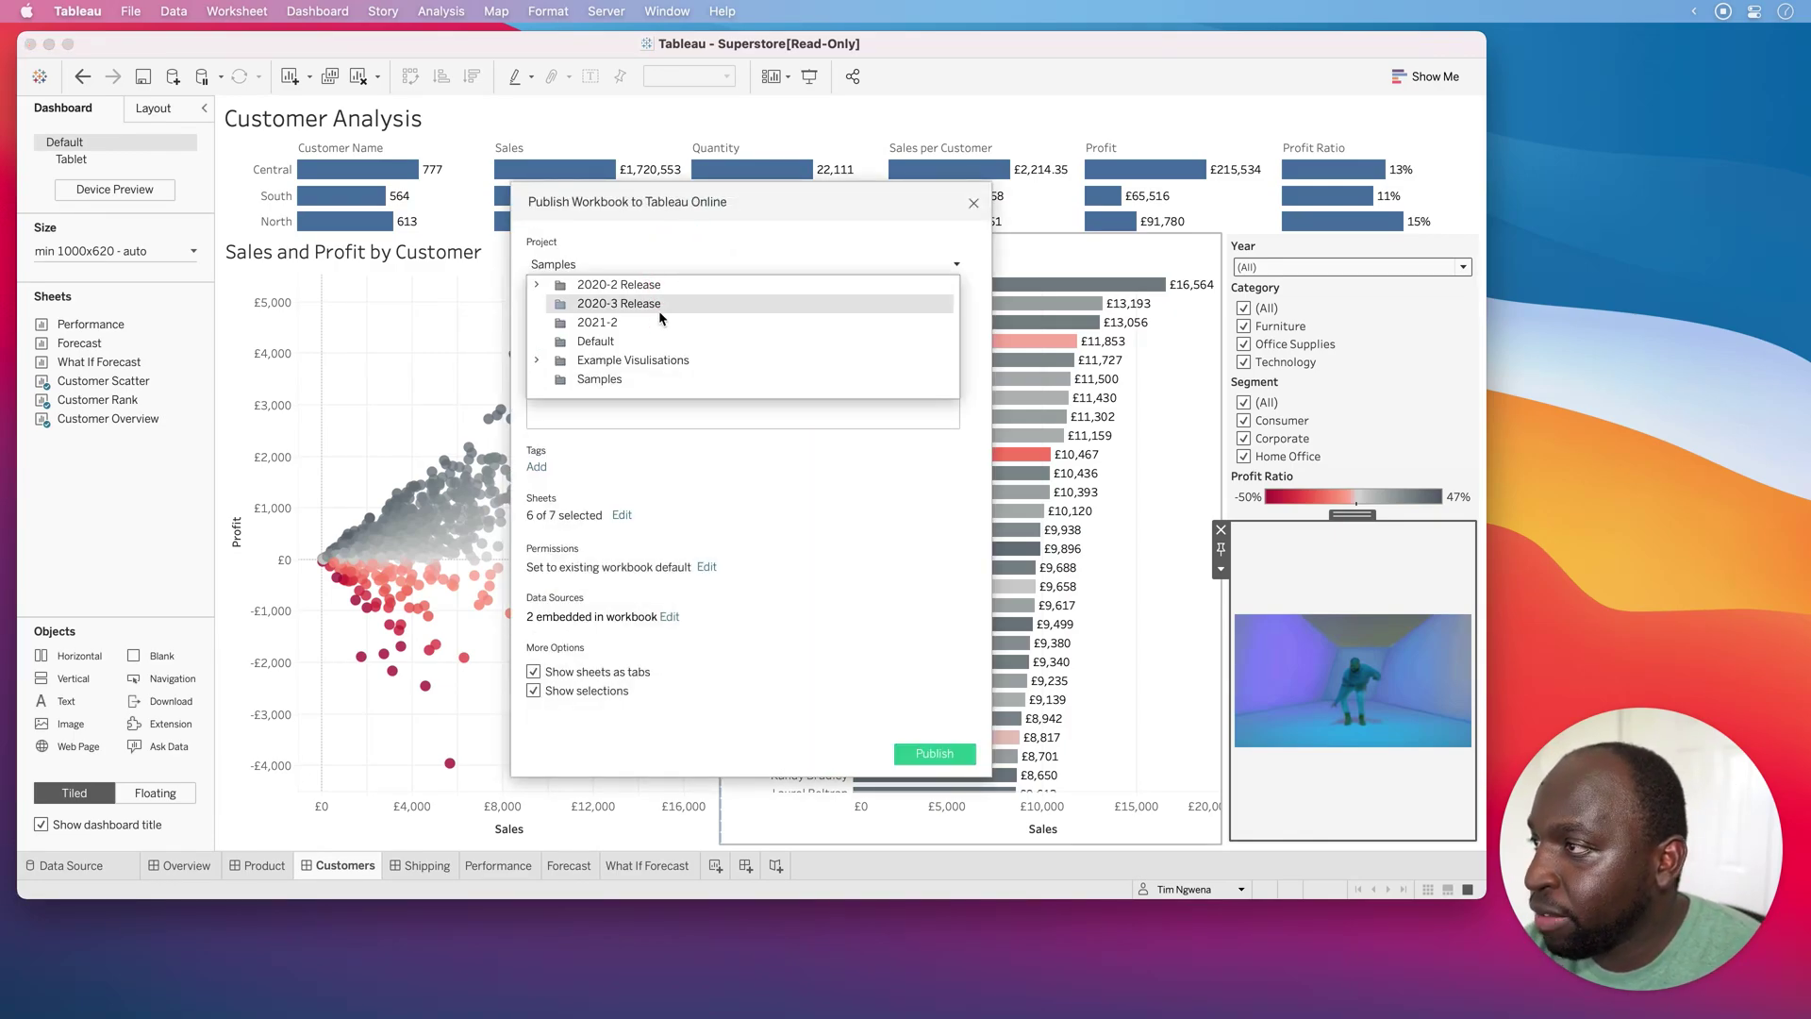
pyautogui.click(622, 323)
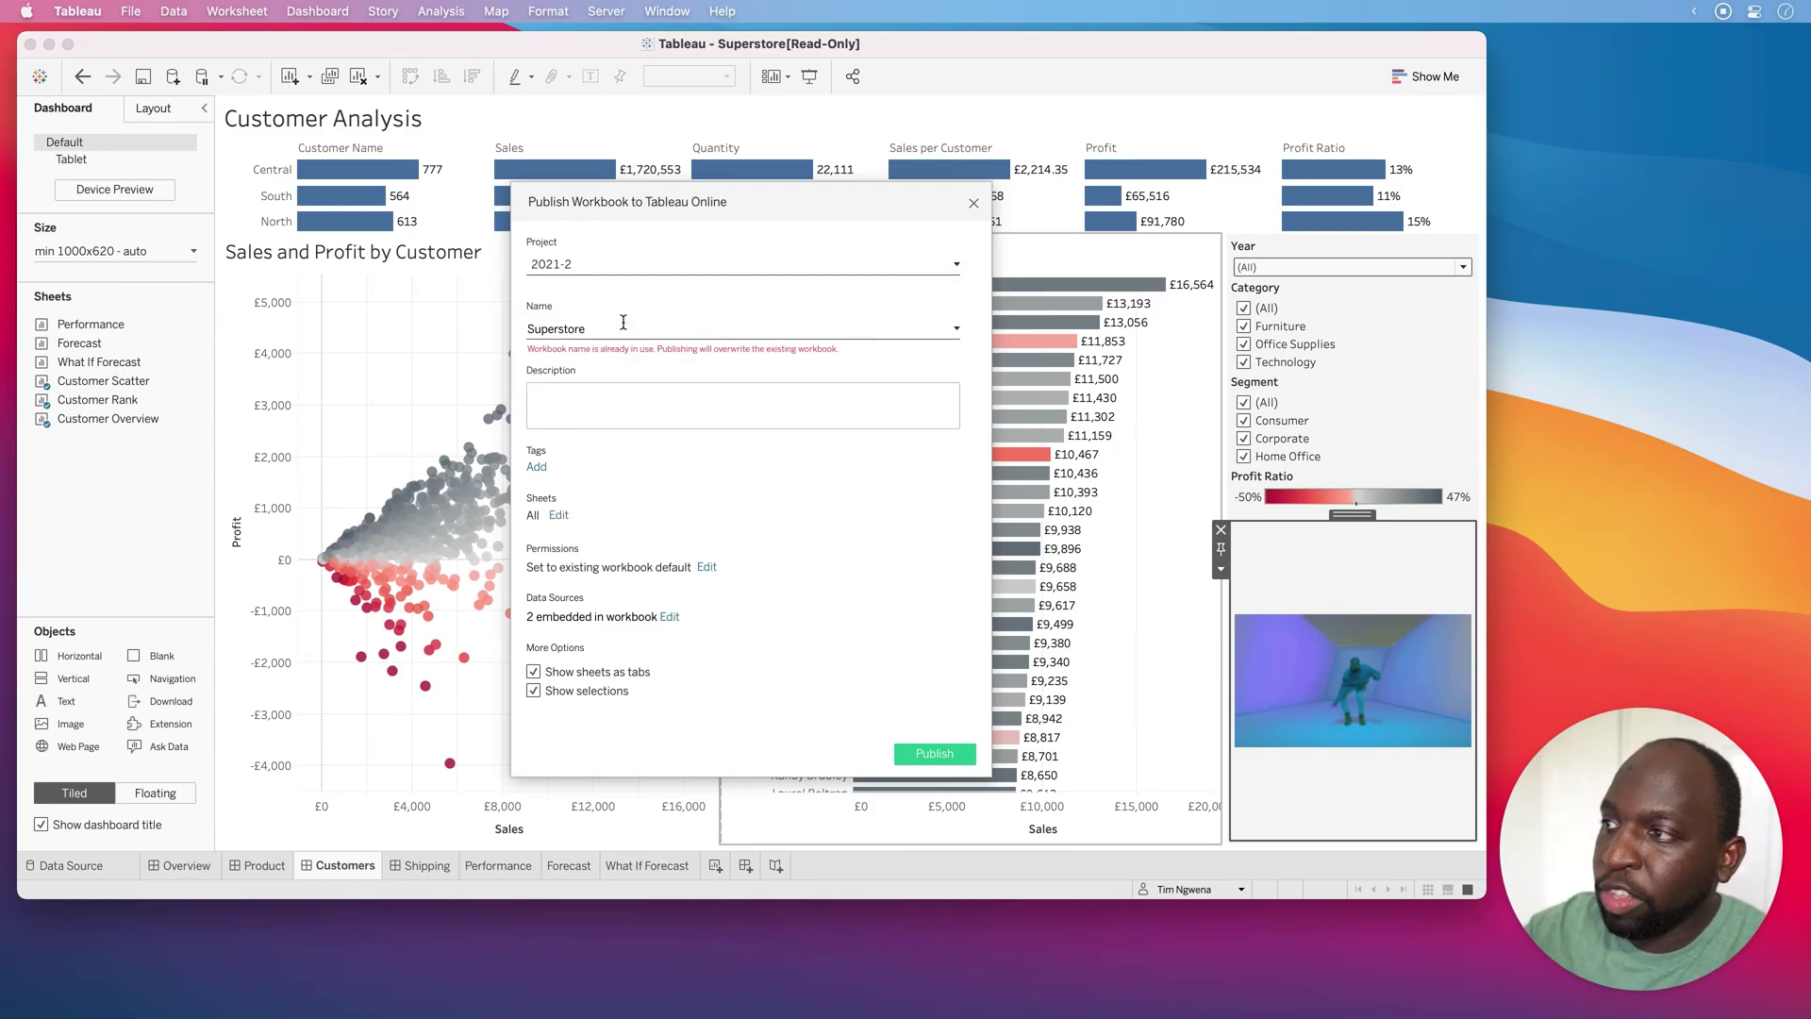
# Step: Name the workbook "Superstore sample images" and publish it
pyautogui.click(618, 323)
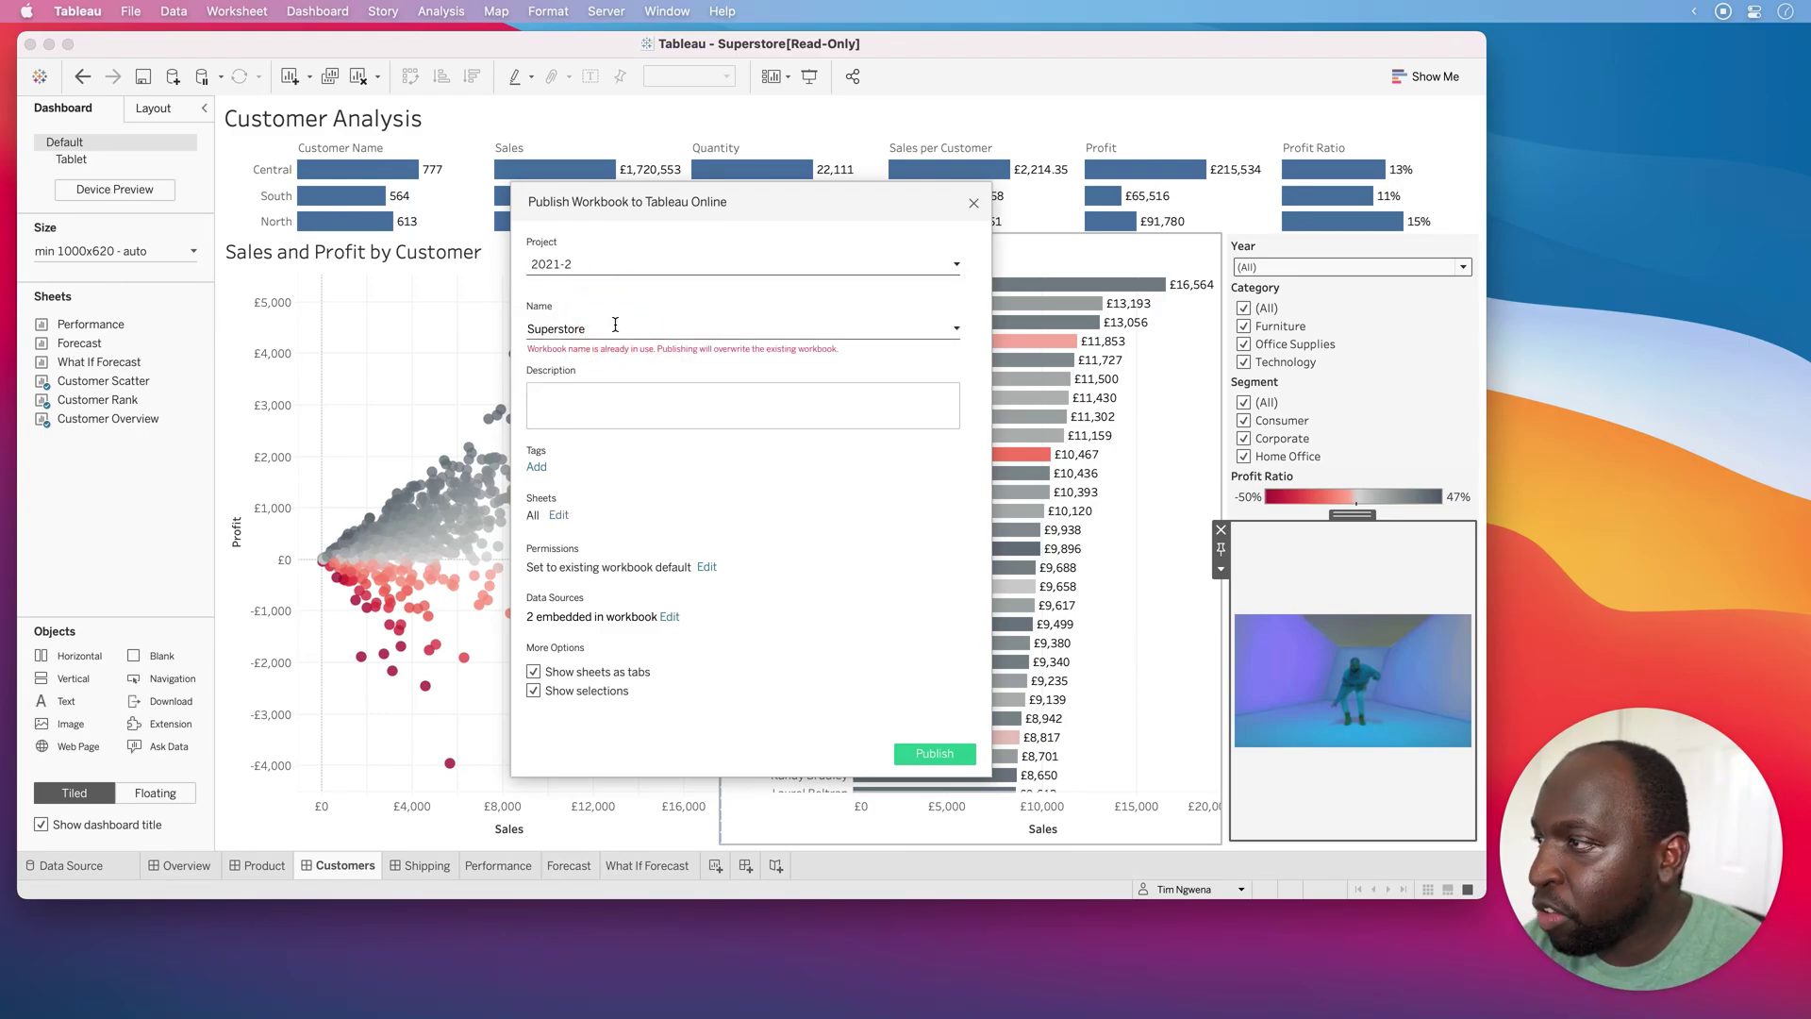
pyautogui.write('sample iamges')
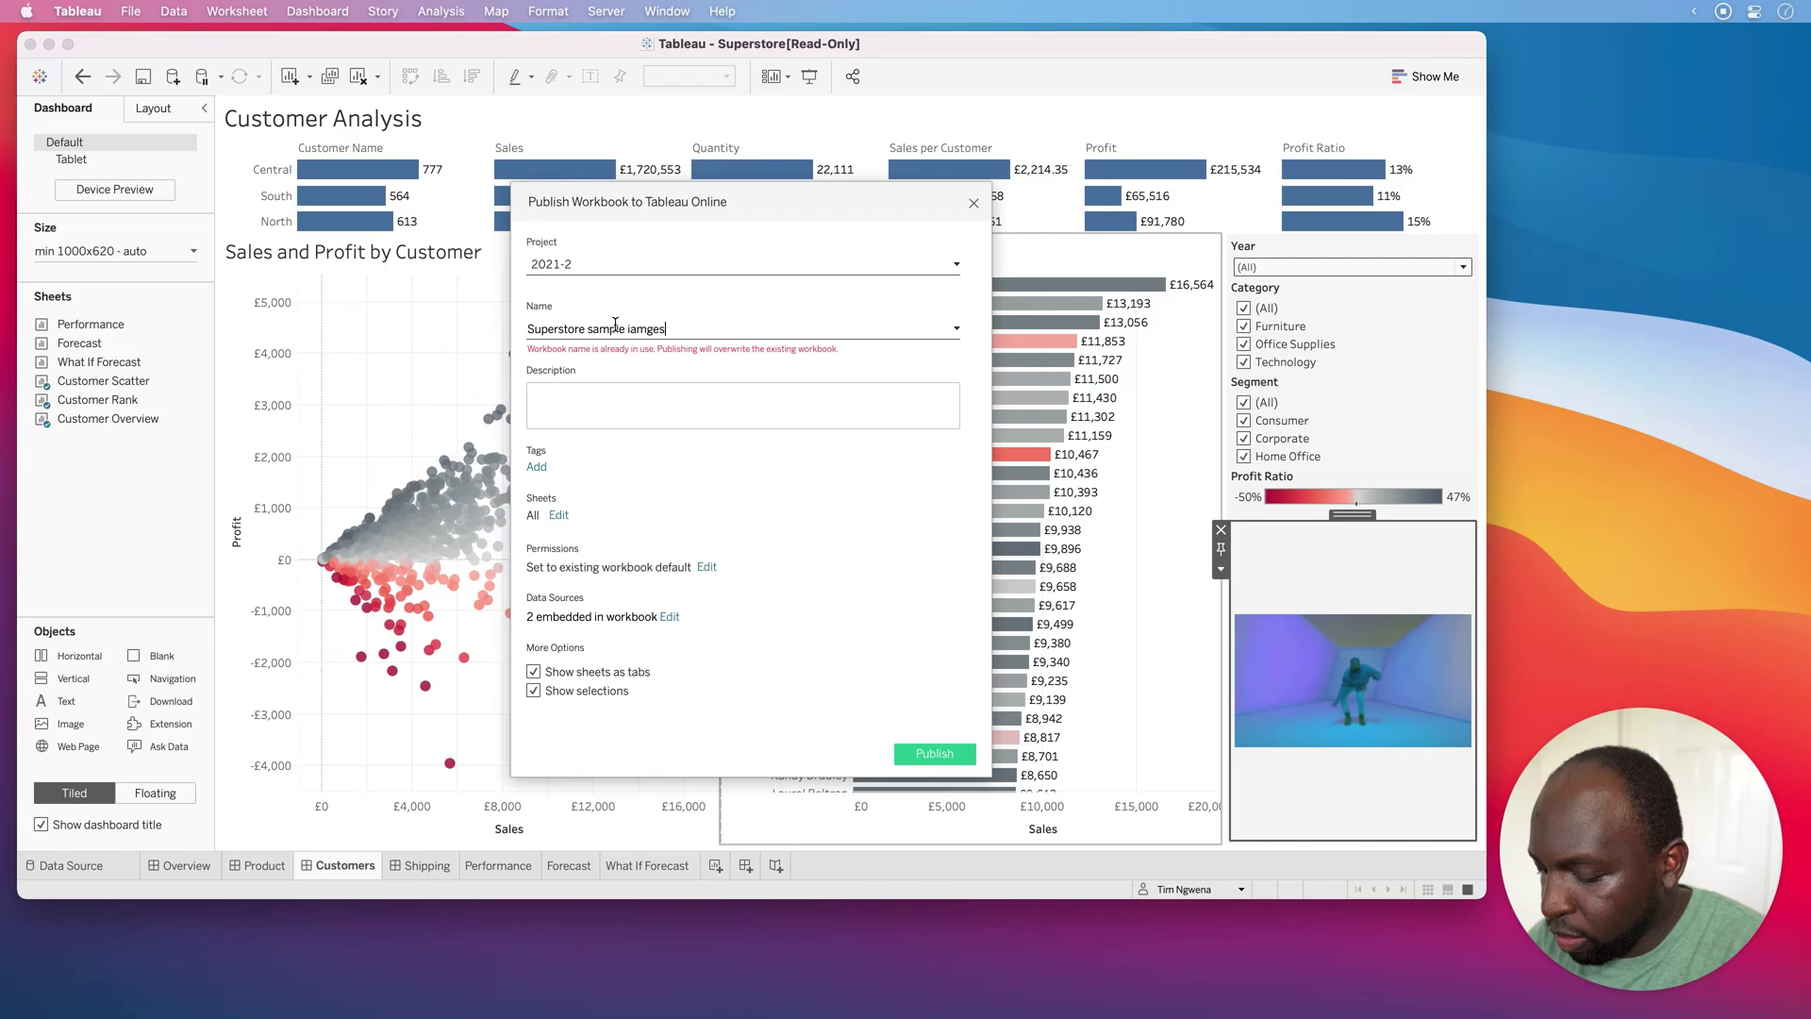
pyautogui.click(637, 325)
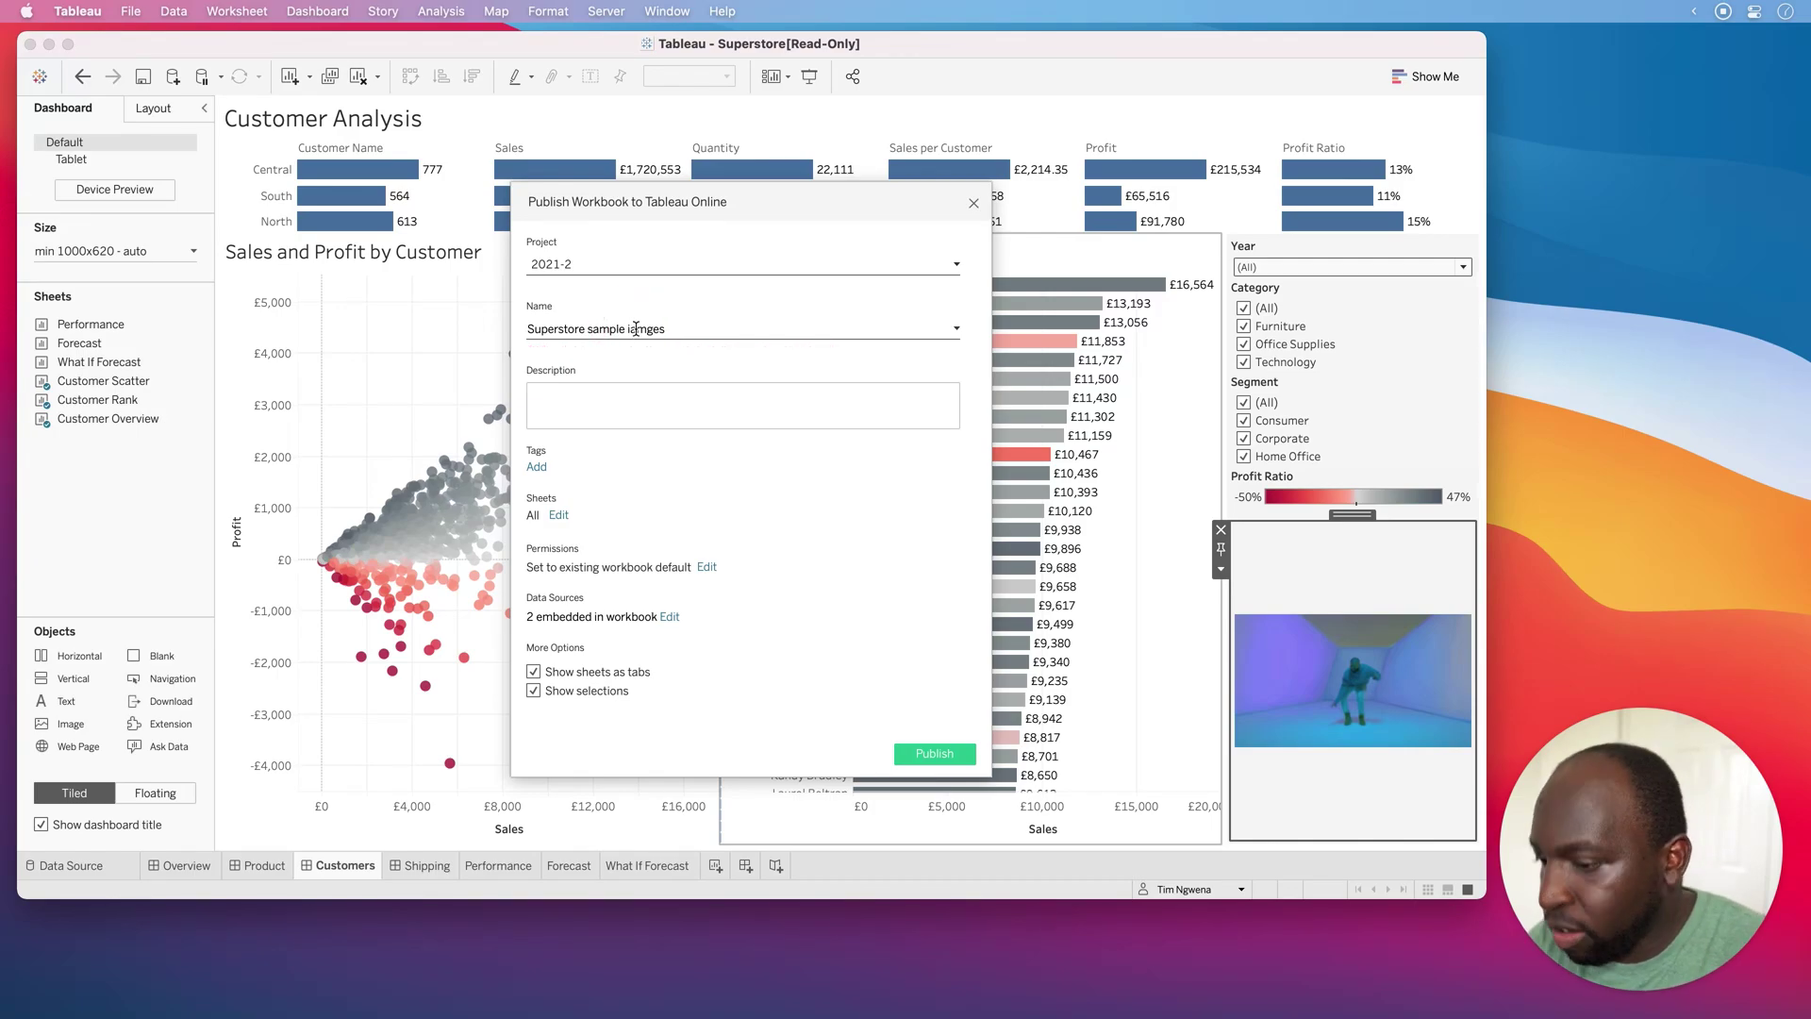
pyautogui.press('BackSpace')
pyautogui.write('a')
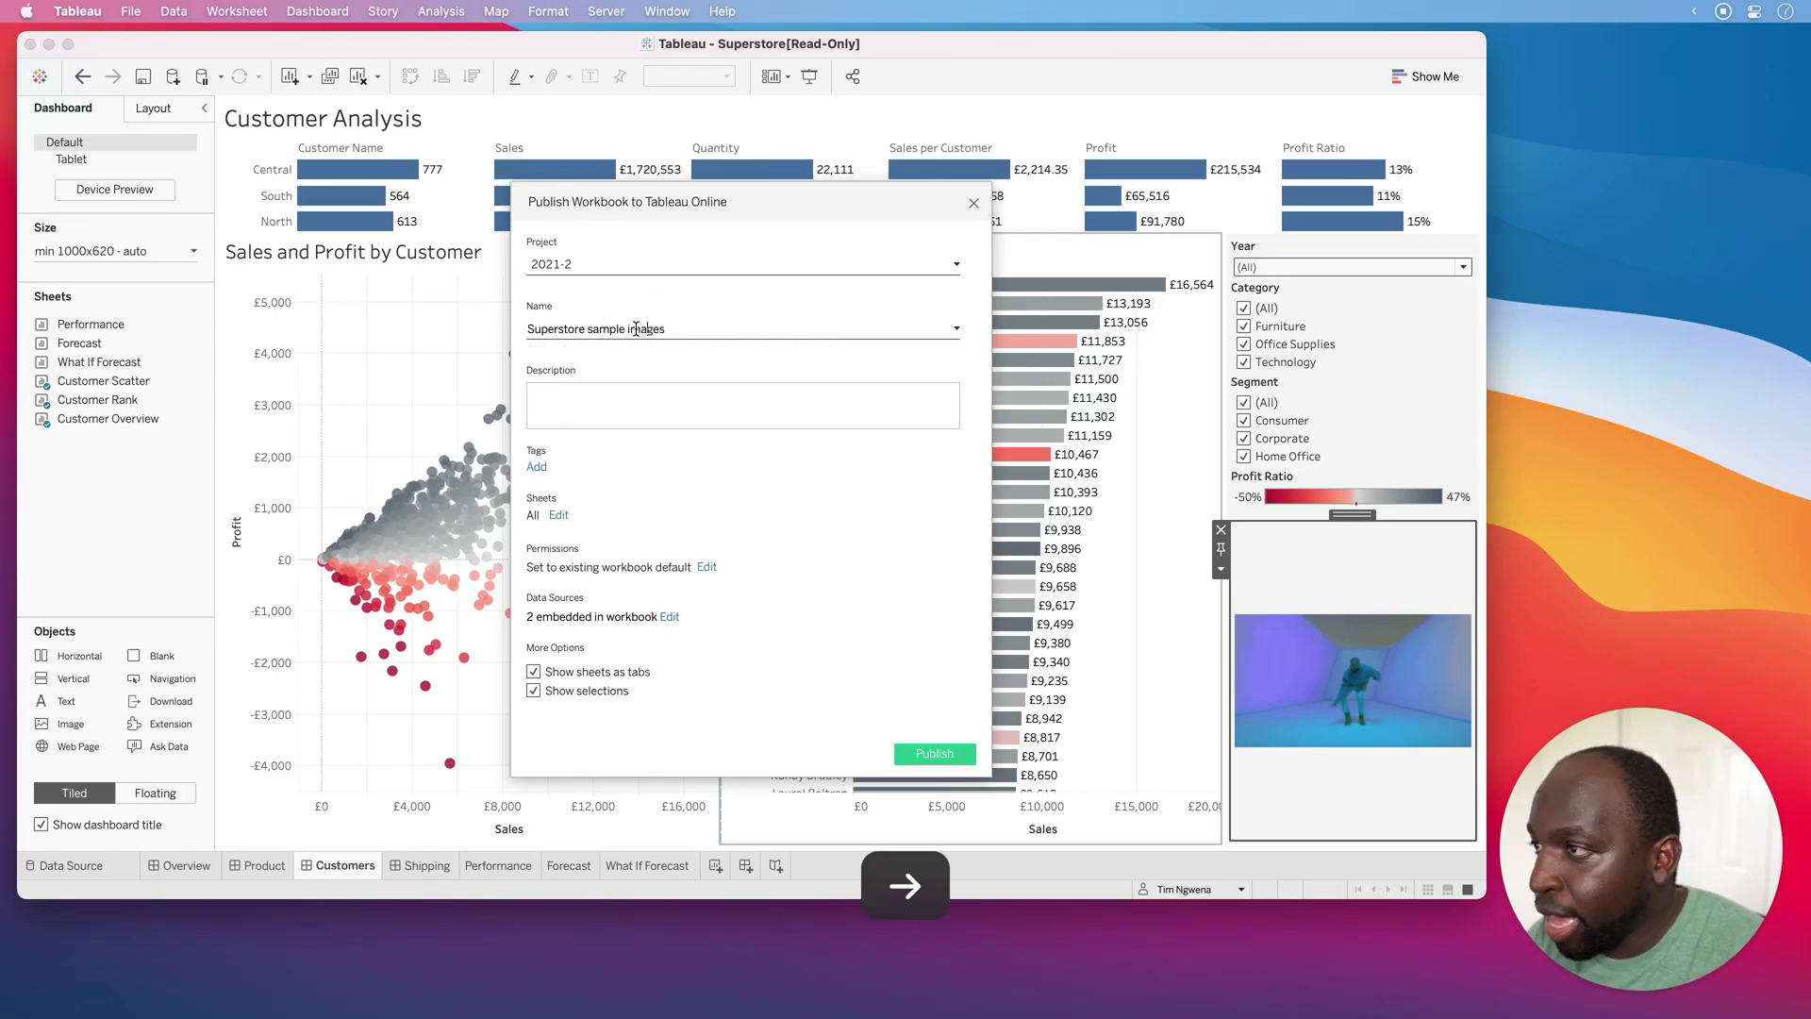
pyautogui.click(948, 754)
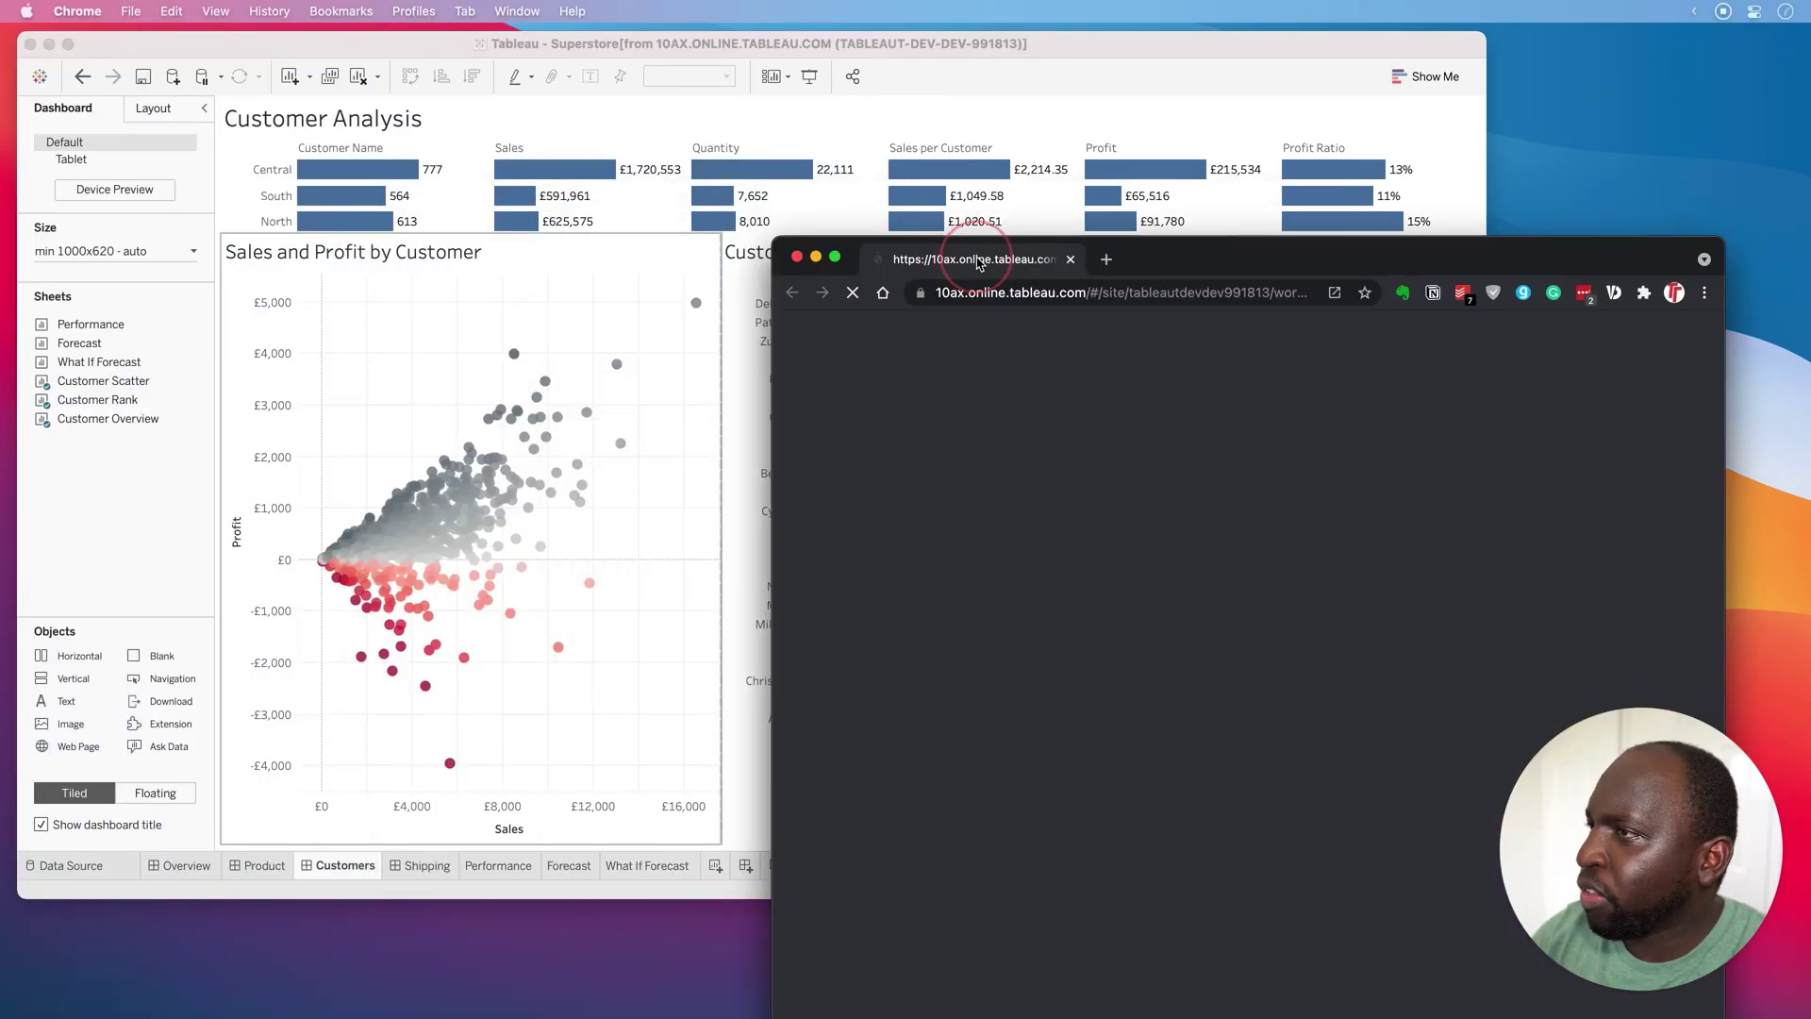
# Step: Bring the Chrome window fully into view, dismiss the publishing notice and open the published Customers view
pyautogui.moveTo(1024, 258); pyautogui.dragTo(785, 162)
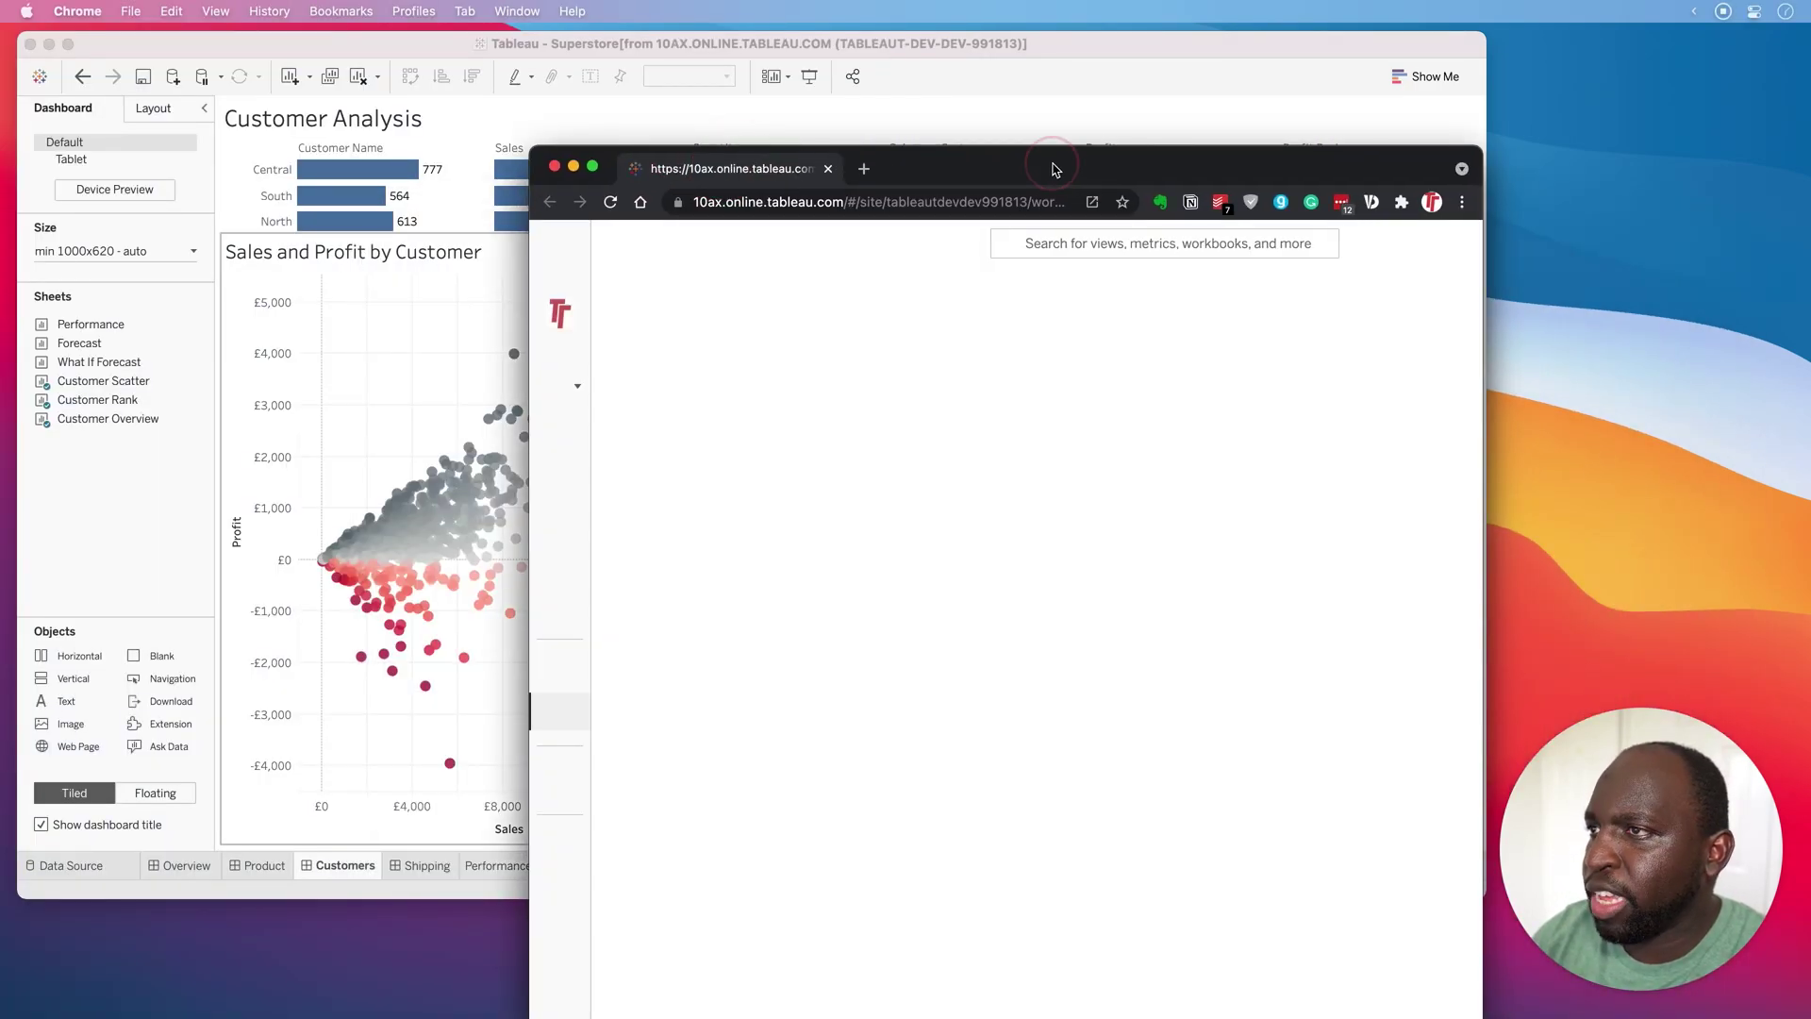
pyautogui.moveTo(1055, 166); pyautogui.dragTo(796, 77)
pyautogui.moveTo(276, 61); pyautogui.dragTo(150, 161)
pyautogui.moveTo(719, 194); pyautogui.dragTo(789, 119)
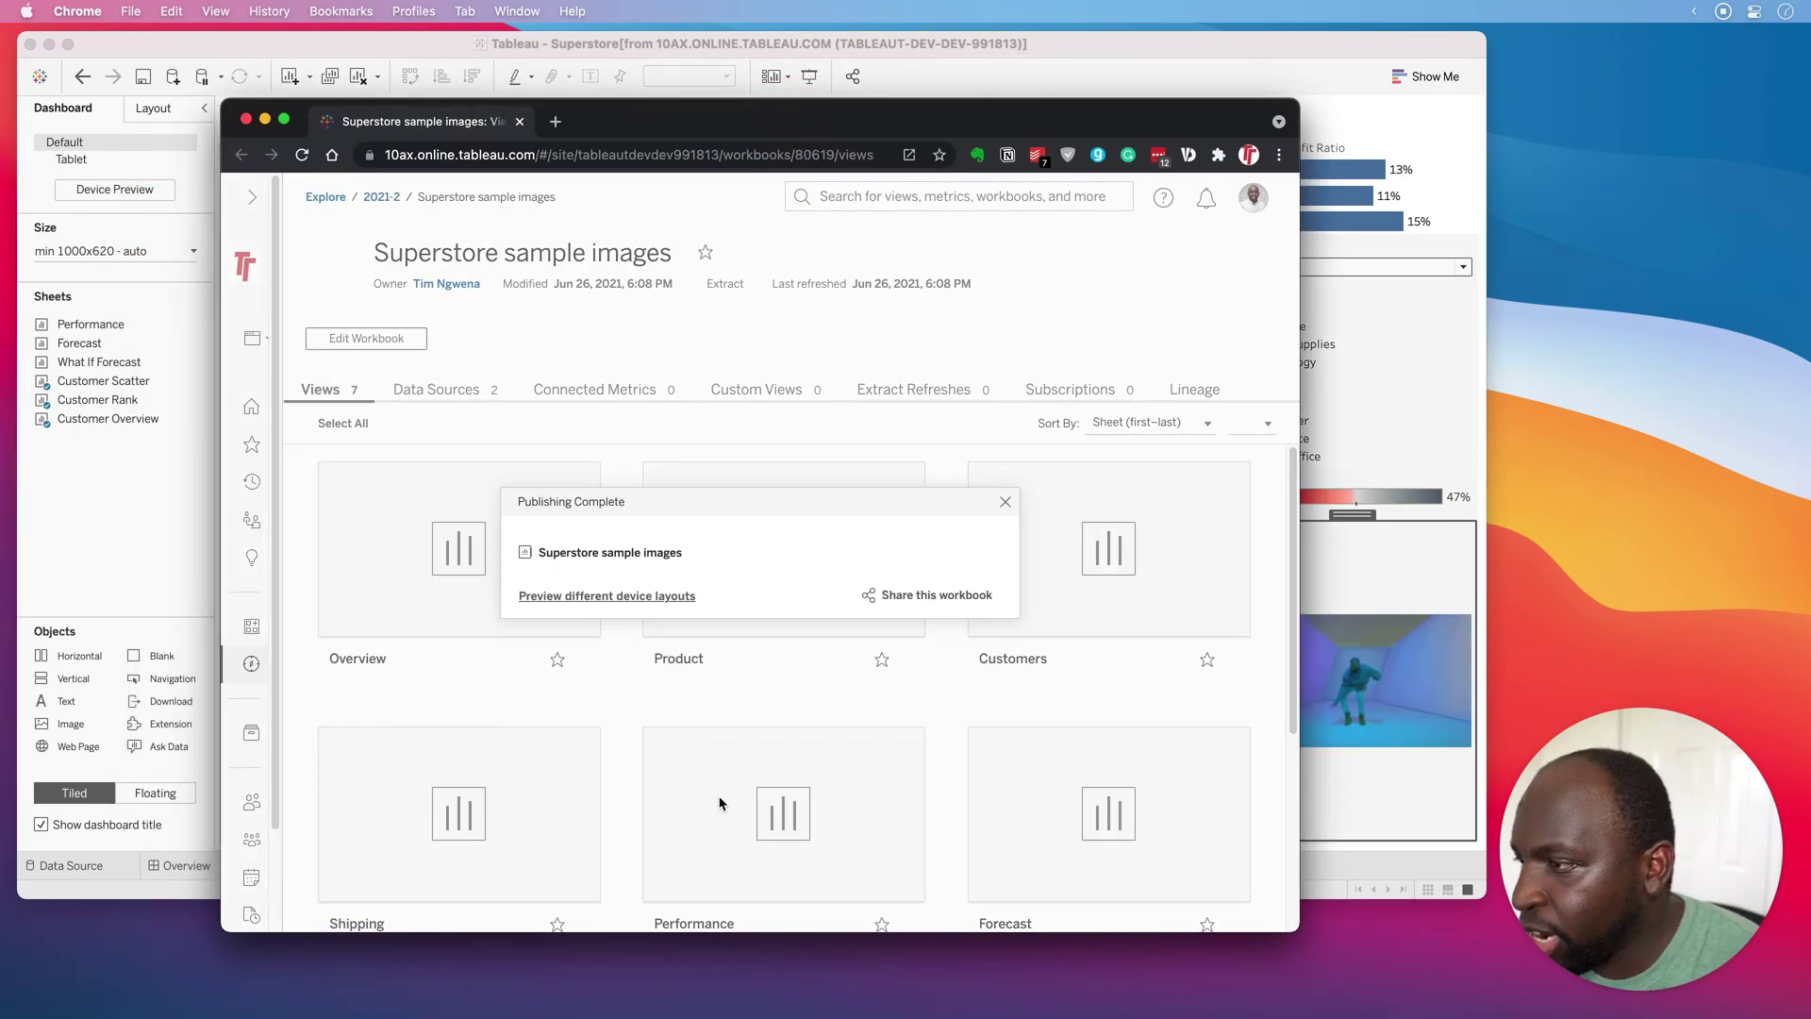
pyautogui.moveTo(861, 125); pyautogui.dragTo(900, 108)
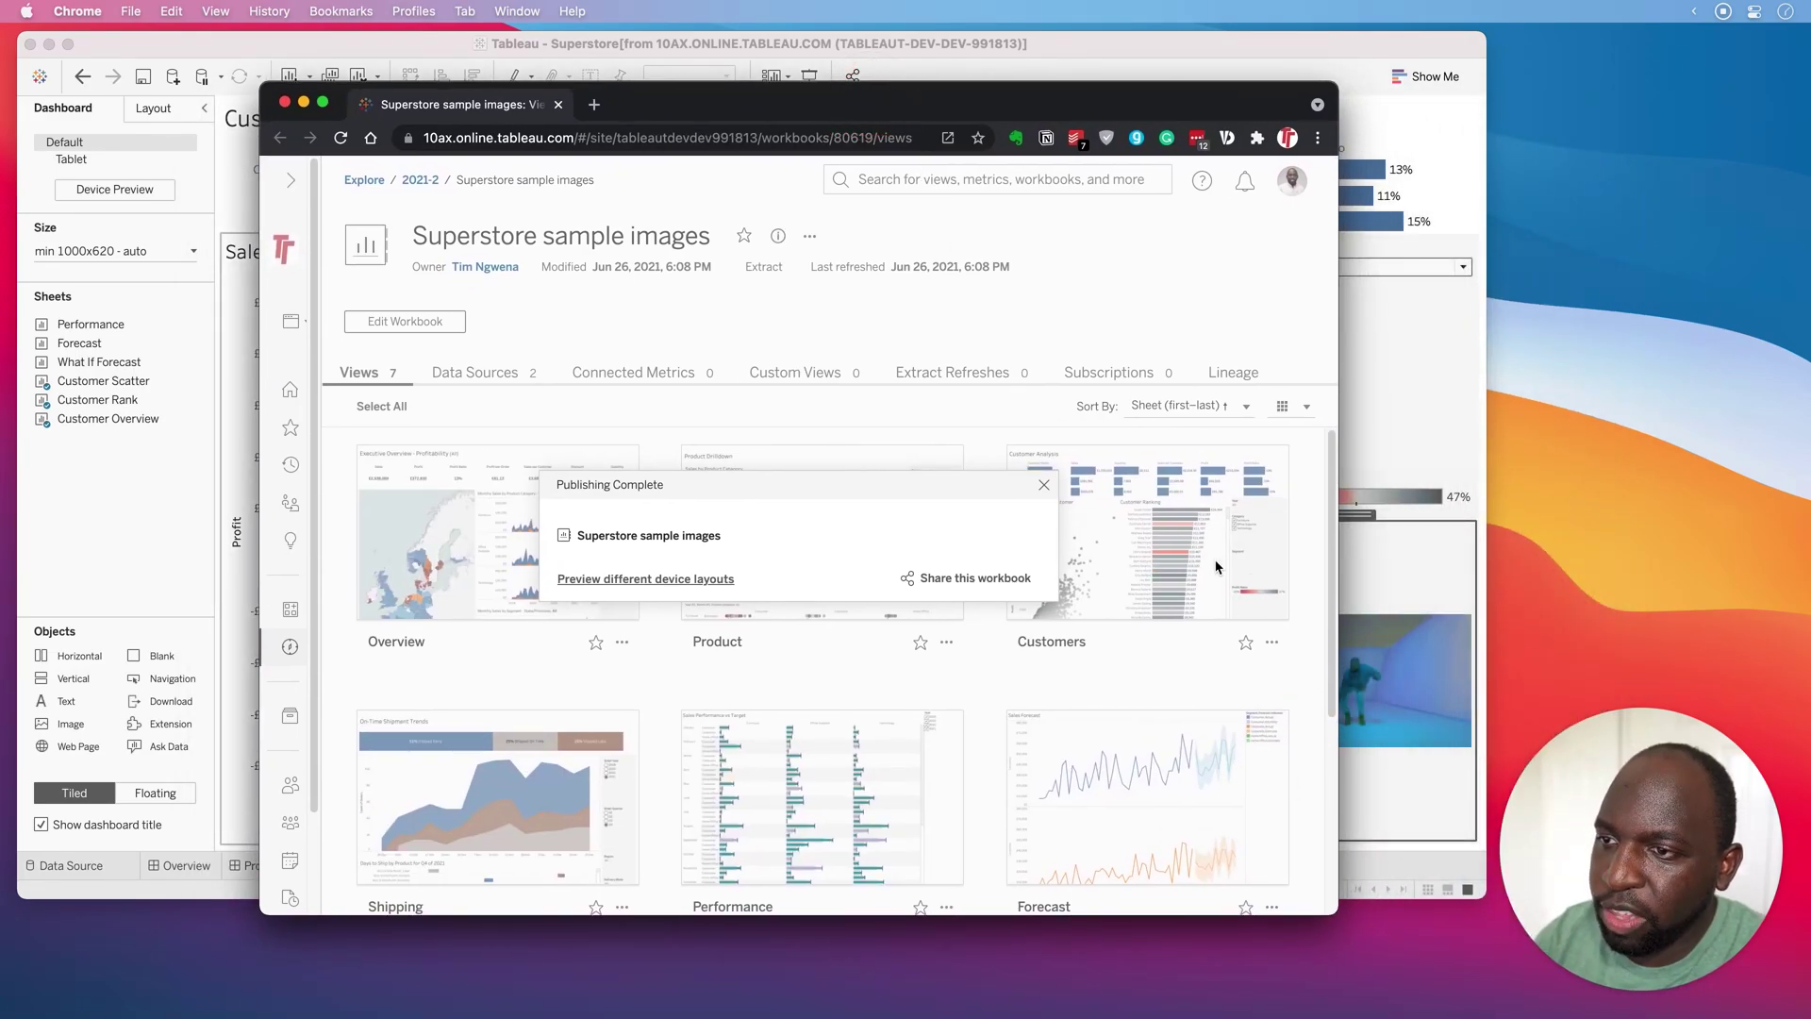
pyautogui.click(1045, 486)
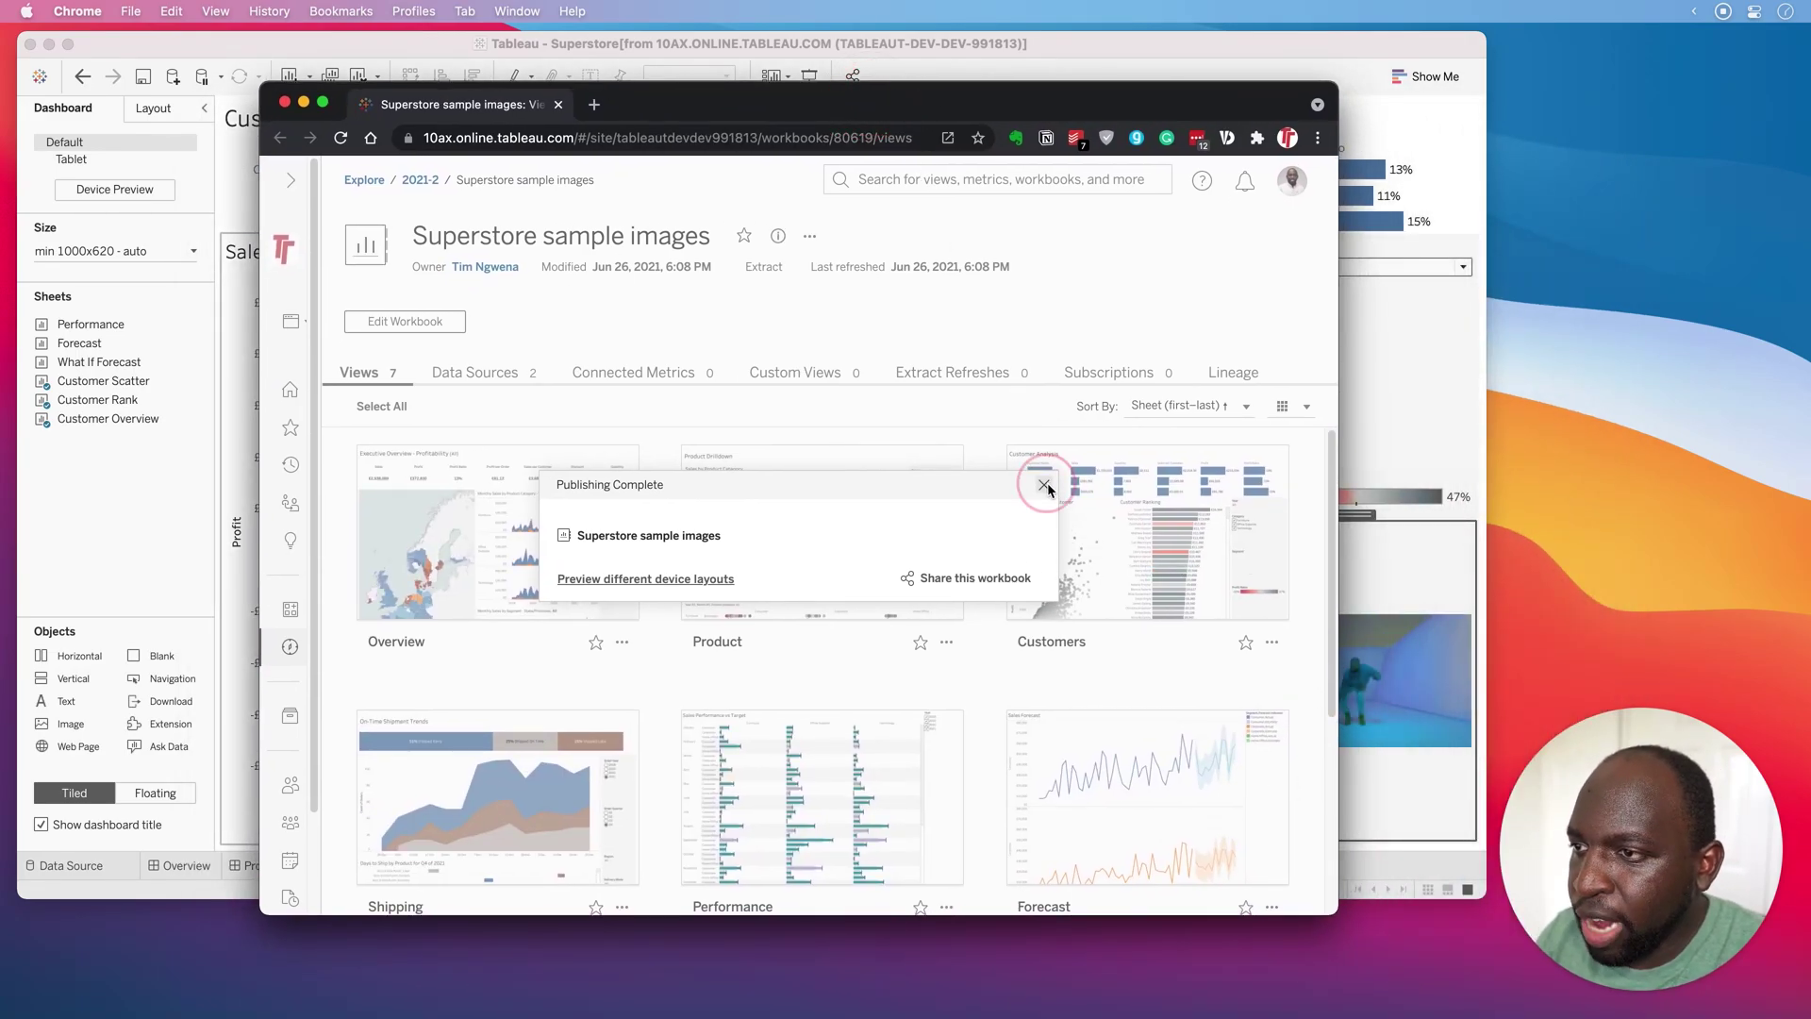
pyautogui.click(1141, 539)
# Step: Enlarge the browser window to fill the screen and reload the Customers view at that size
pyautogui.moveTo(1344, 922); pyautogui.dragTo(1703, 986)
pyautogui.moveTo(858, 99); pyautogui.dragTo(824, 7)
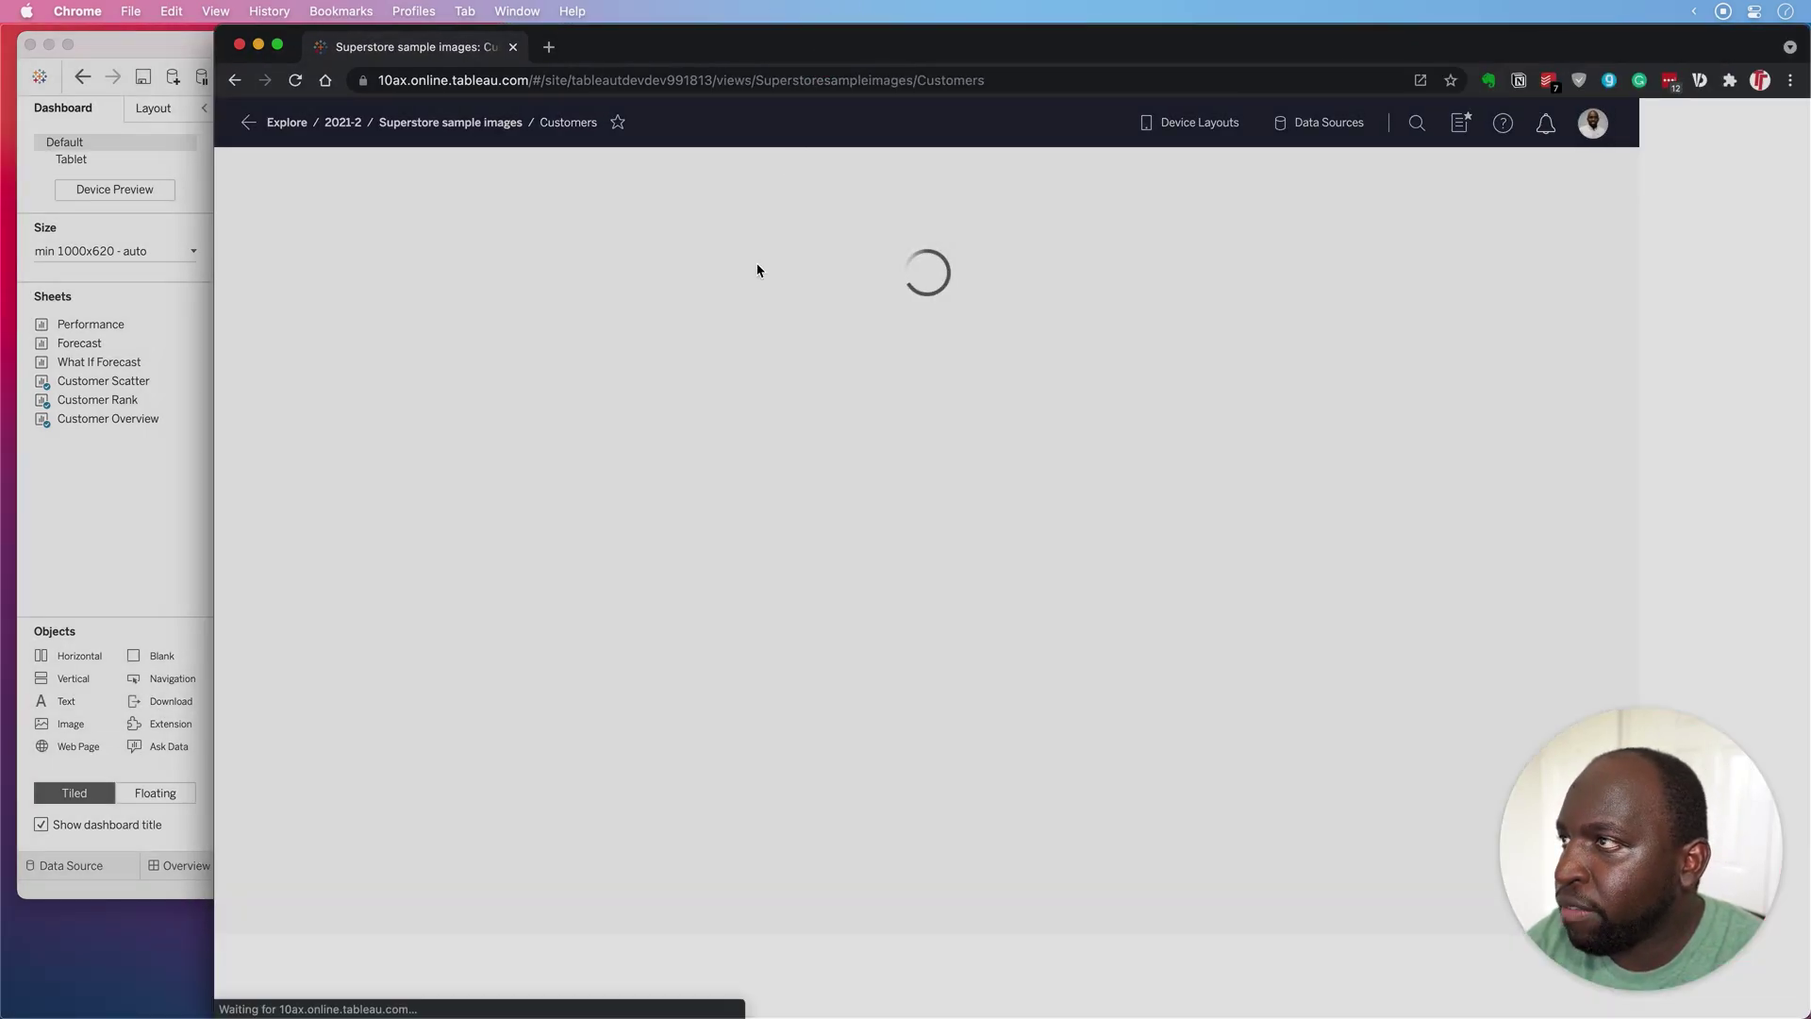
pyautogui.hotkey('ctrl', 'alt', 'Return')
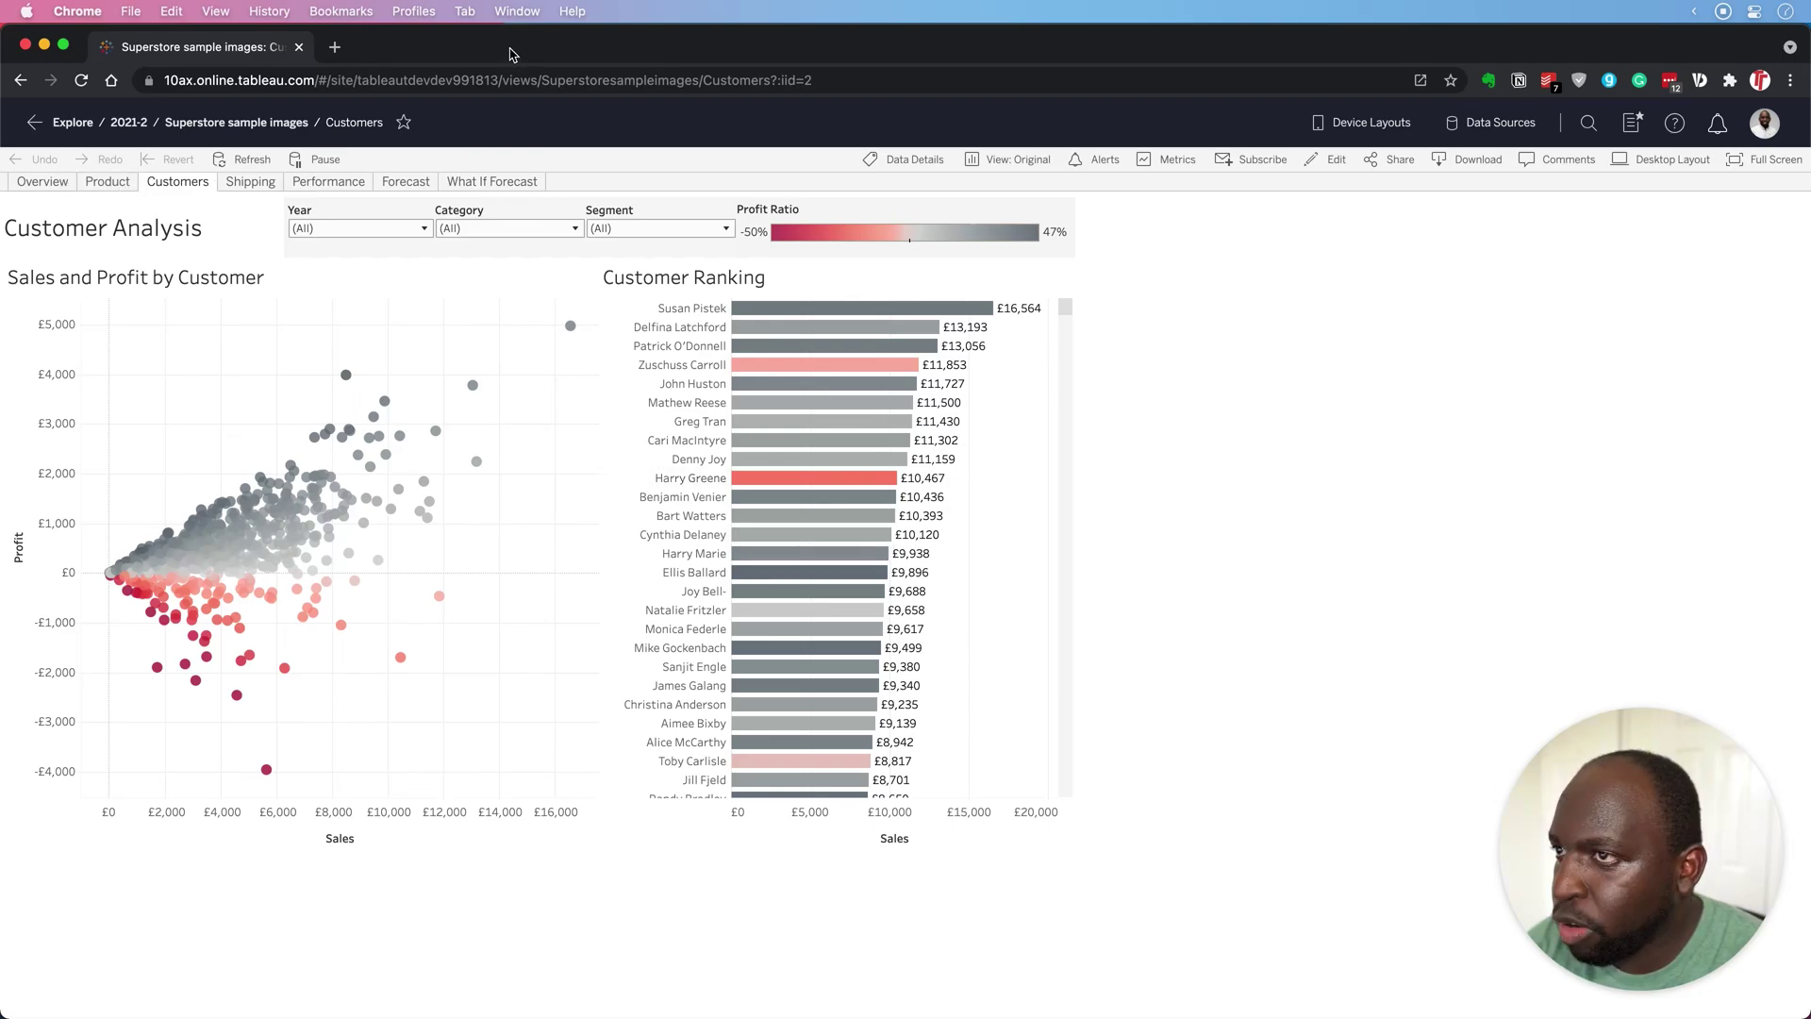
pyautogui.moveTo(513, 54); pyautogui.dragTo(671, 170)
pyautogui.click(671, 170)
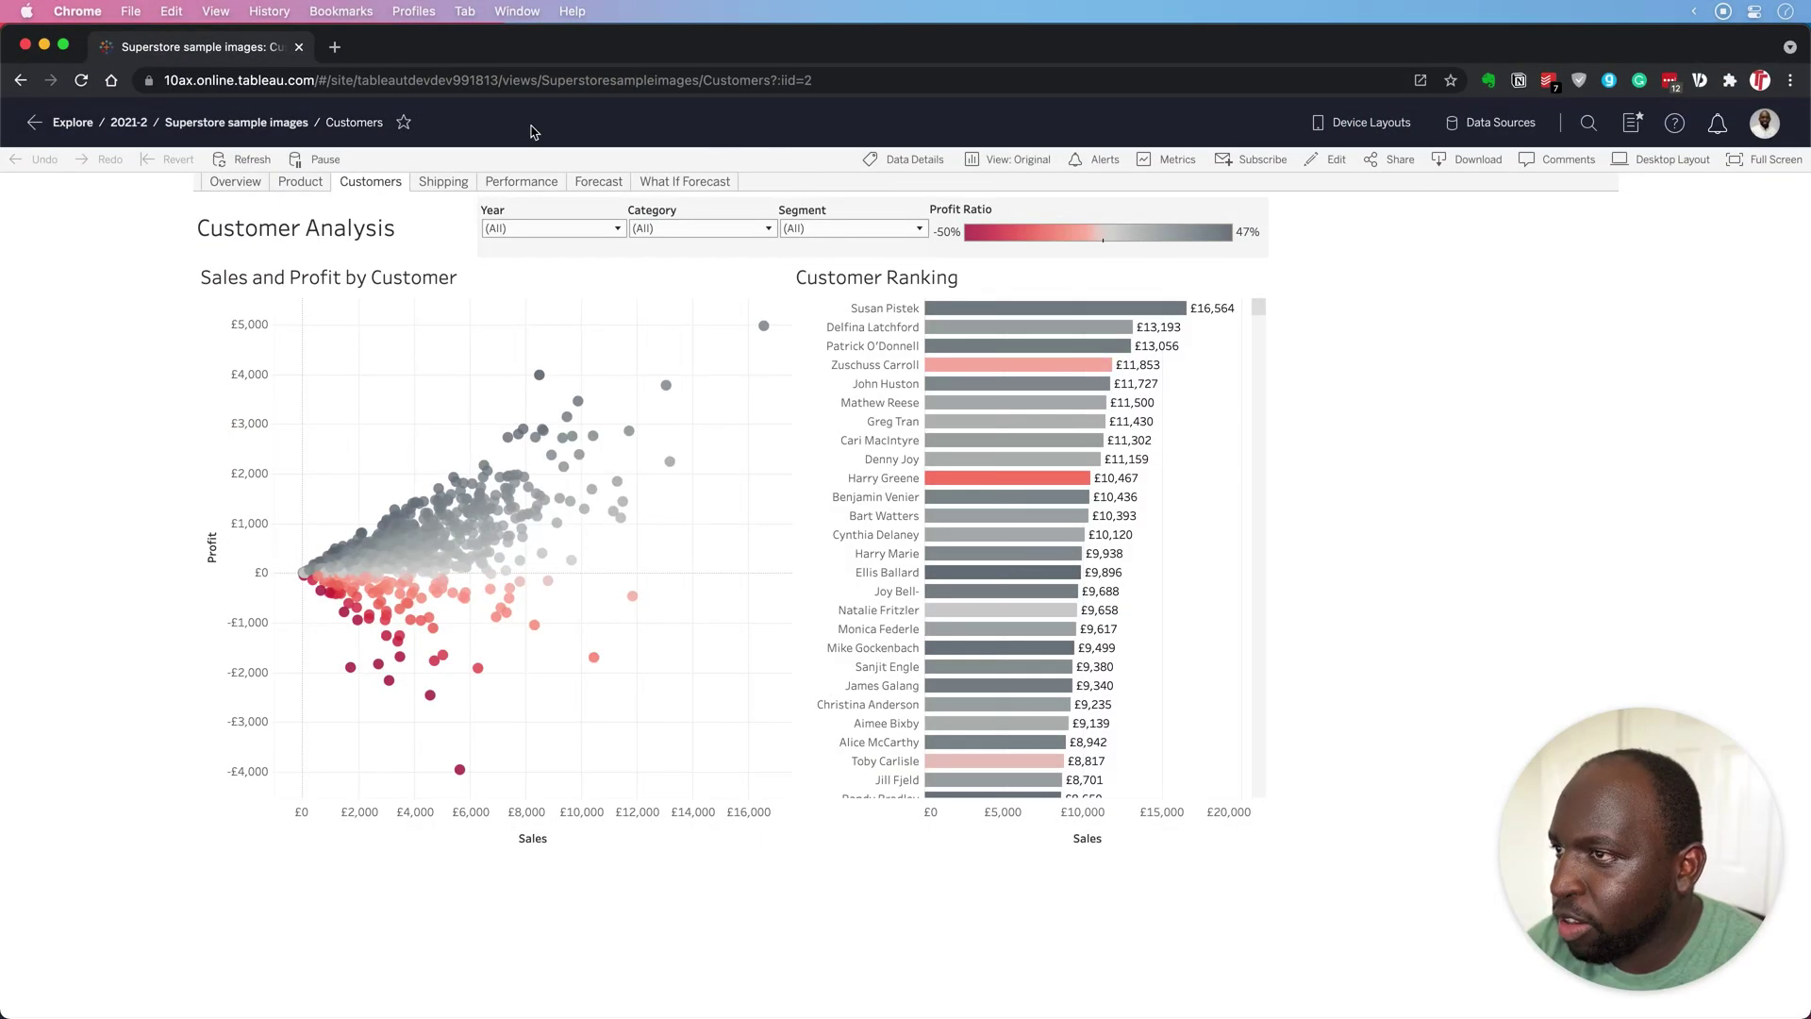
pyautogui.click(80, 82)
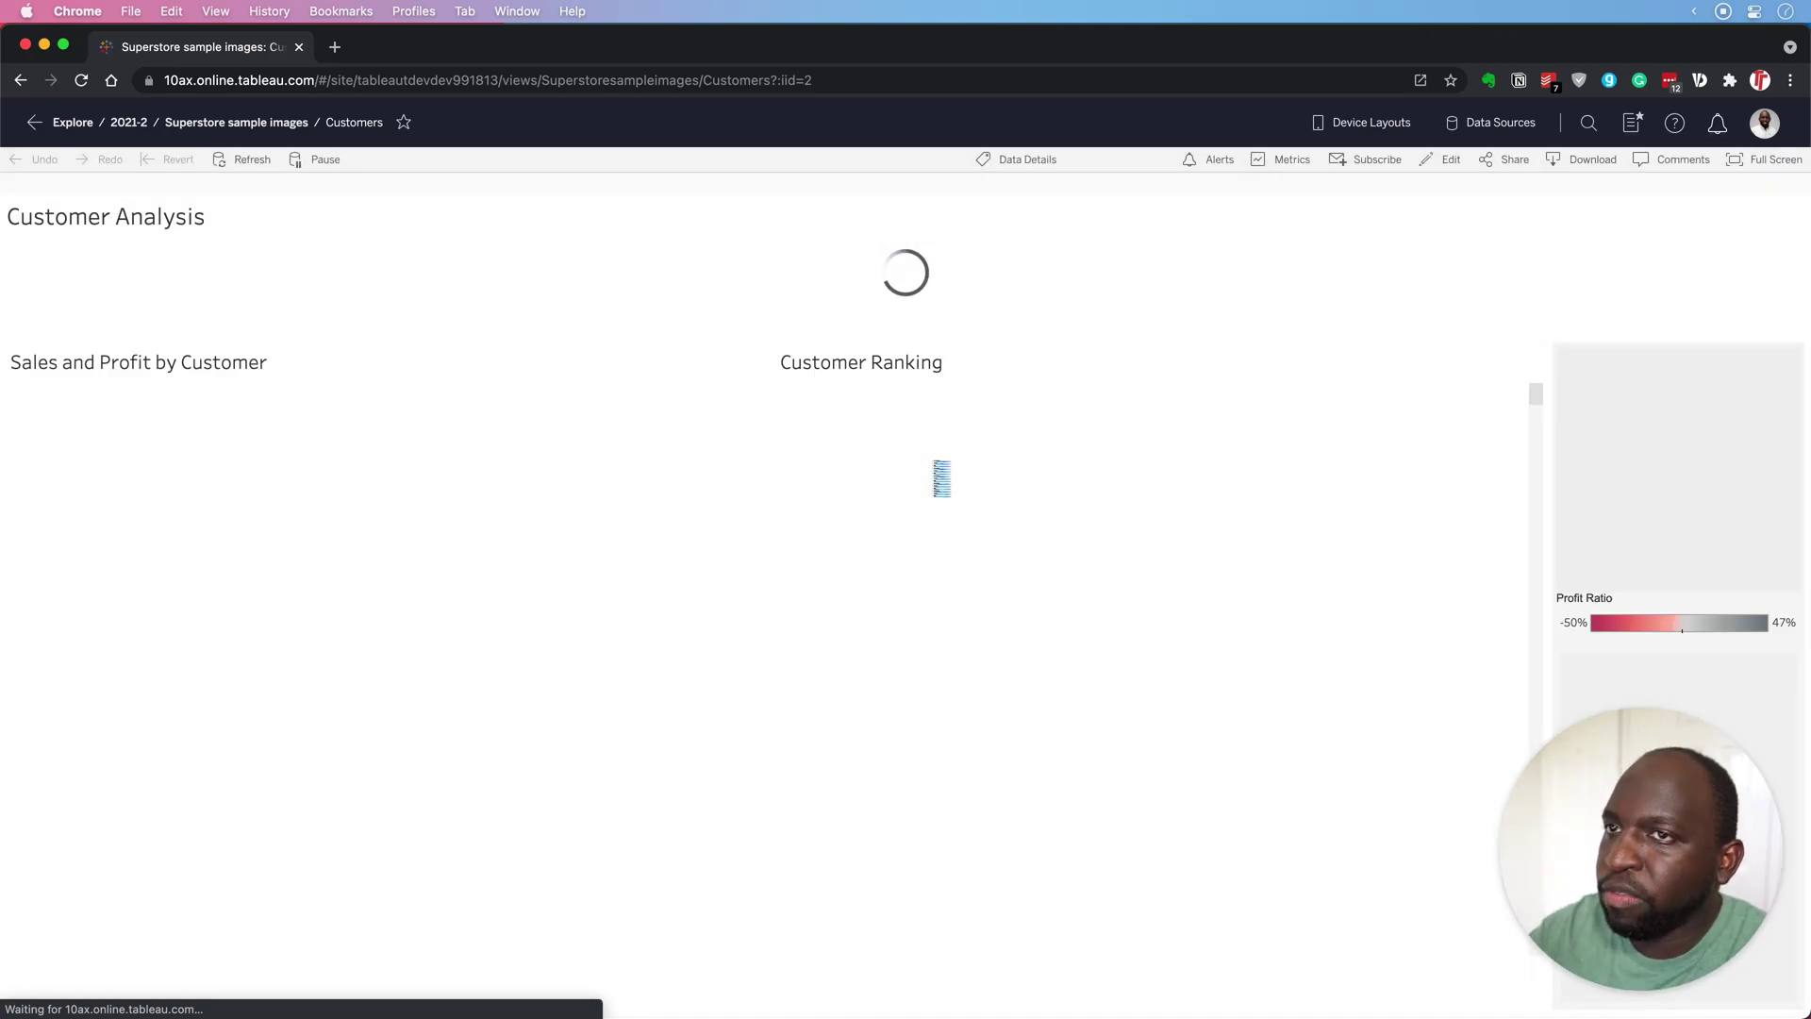
pyautogui.moveTo(1660, 820); pyautogui.dragTo(427, 667)
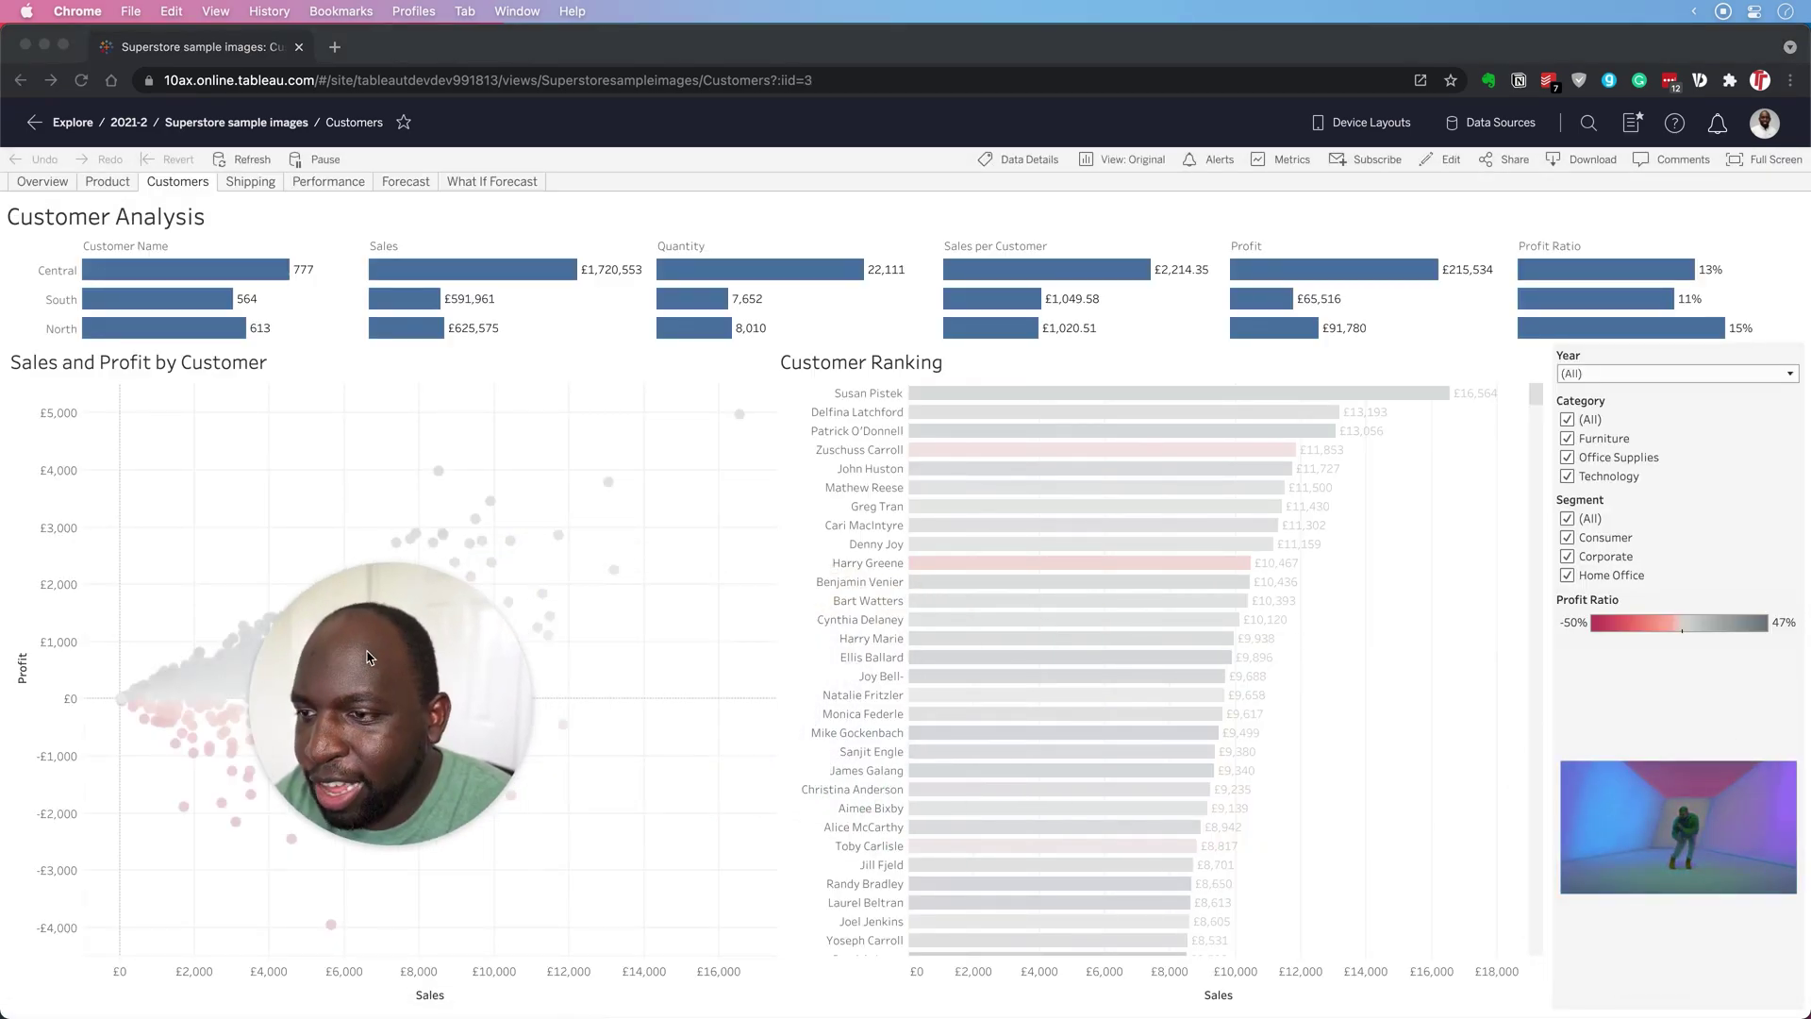